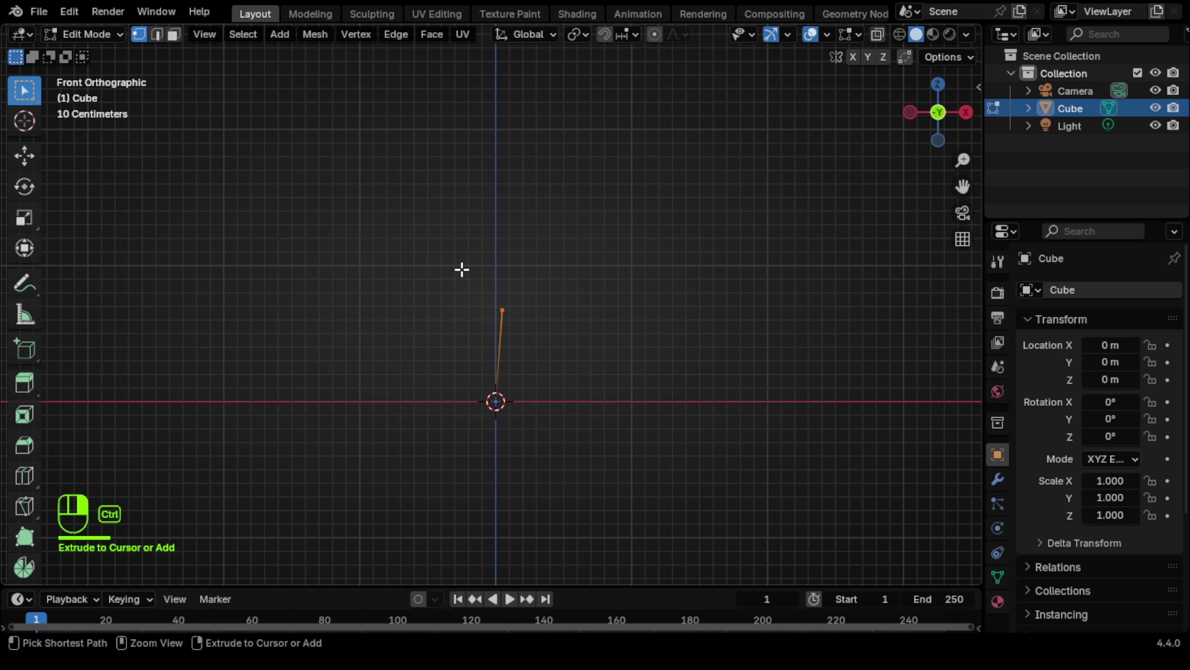
Extrude two main branches of two segments each from the trunk's top vertex, one on each side along X in Front view.
right_click(462, 269, "ctrl")
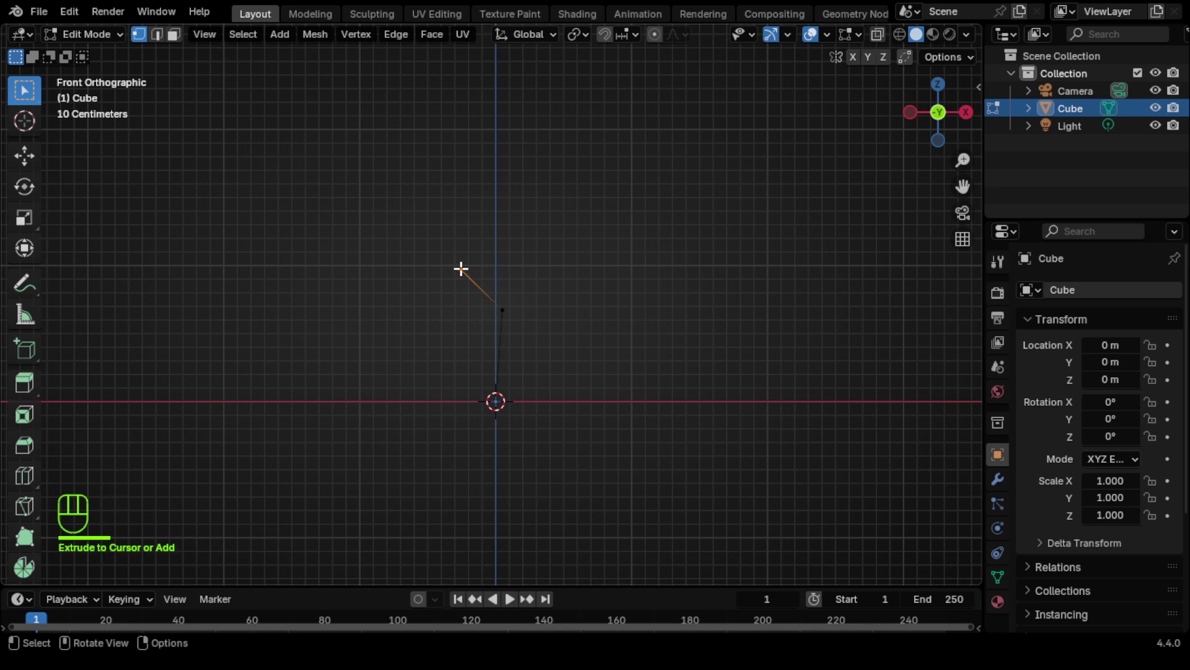
right_click(439, 220, "ctrl")
left_click_drag(494, 298, 524, 323)
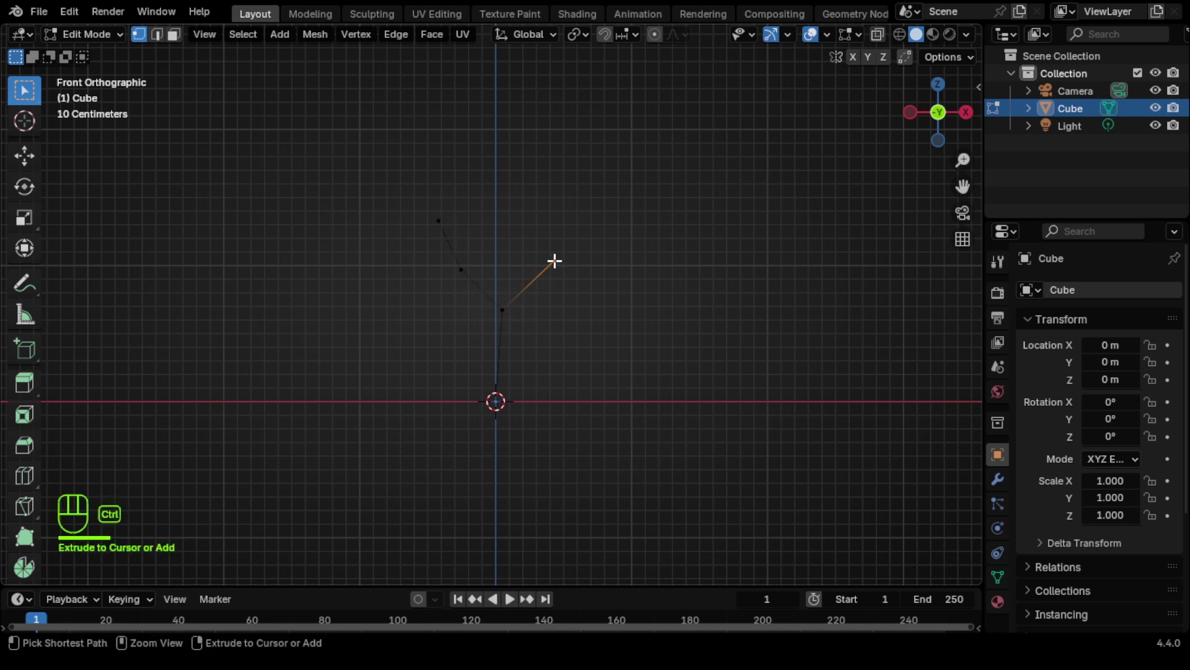
right_click(565, 207, "ctrl")
Fork the ends of both front-view branches by extruding two short twigs from each tip vertex.
mouse_move(449, 231)
left_mouse_down()
mouse_move(415, 209)
mouse_move(451, 215)
left_mouse_up()
right_click(450, 199, "ctrl")
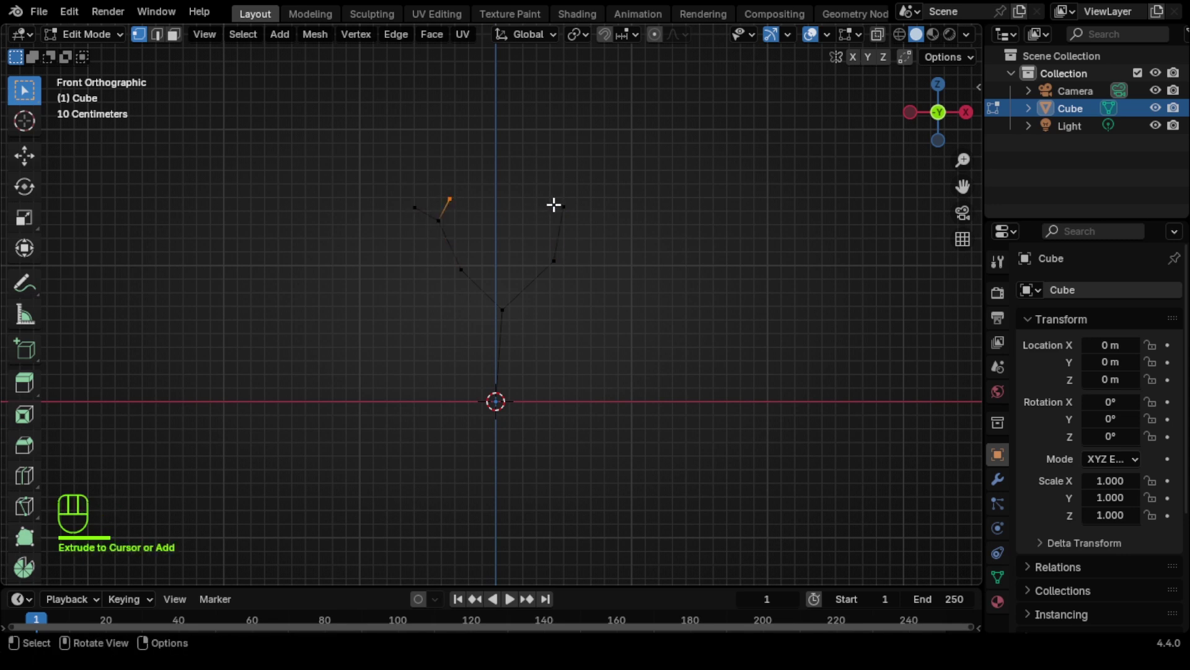
right_click(544, 187, "ctrl")
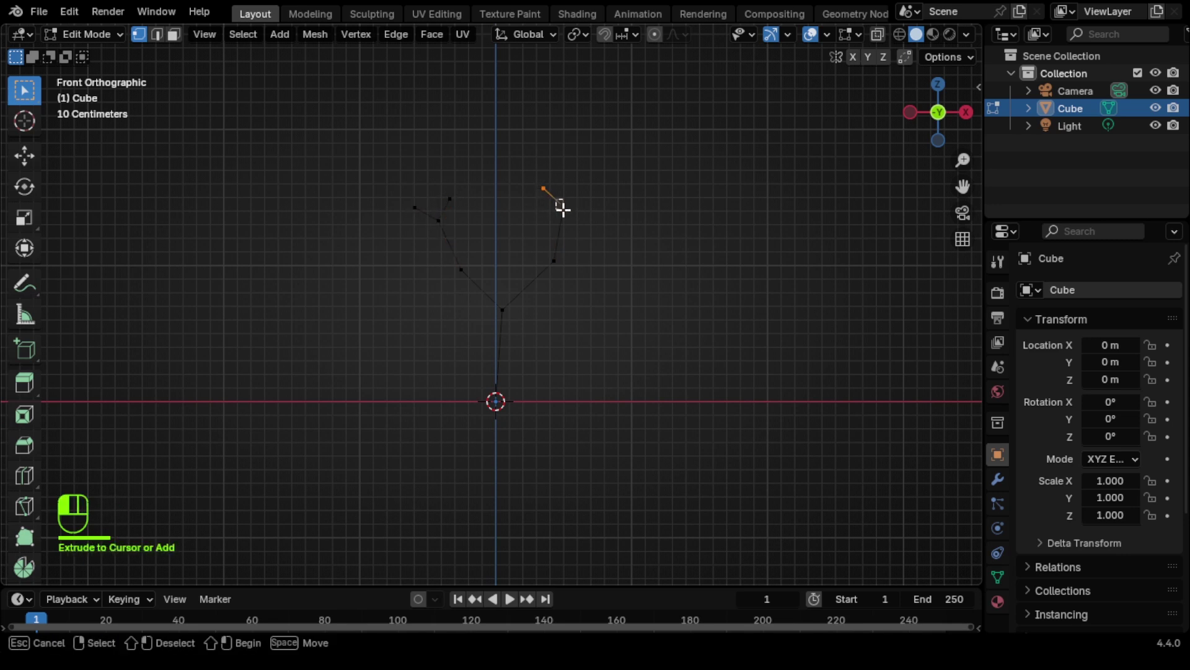
right_click(587, 185, "ctrl")
In Right view, extrude two more two-segment main branches from the trunk's top vertex, one on each side along Y.
key("KP_3")
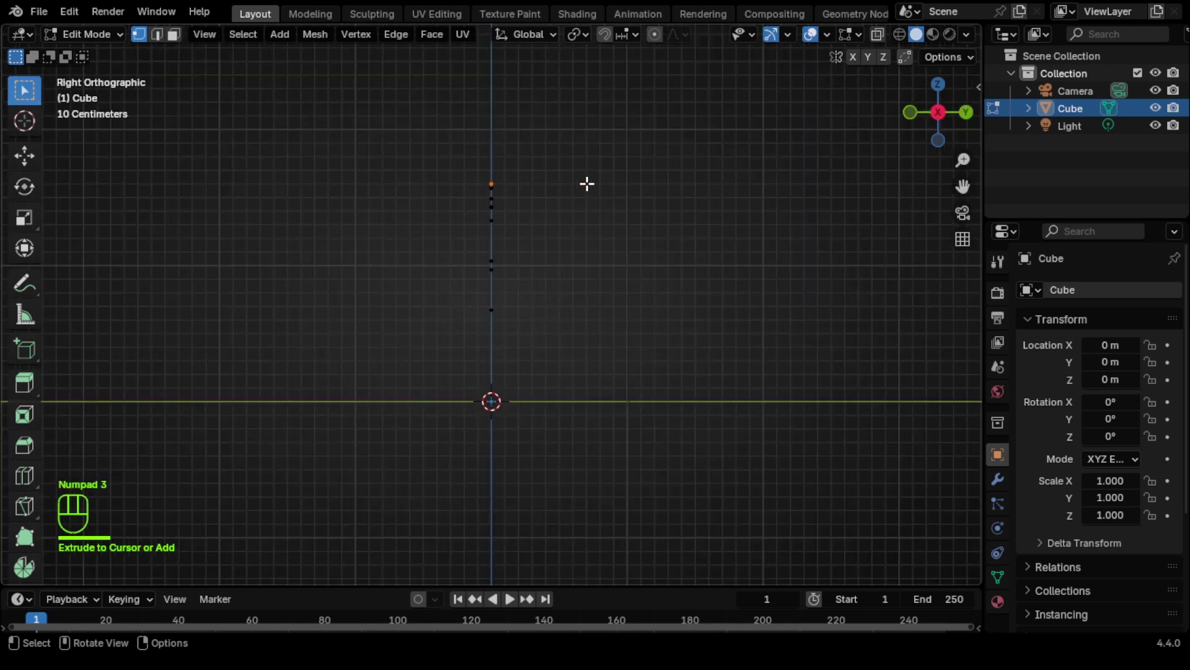
left_click_drag(489, 304, 520, 319)
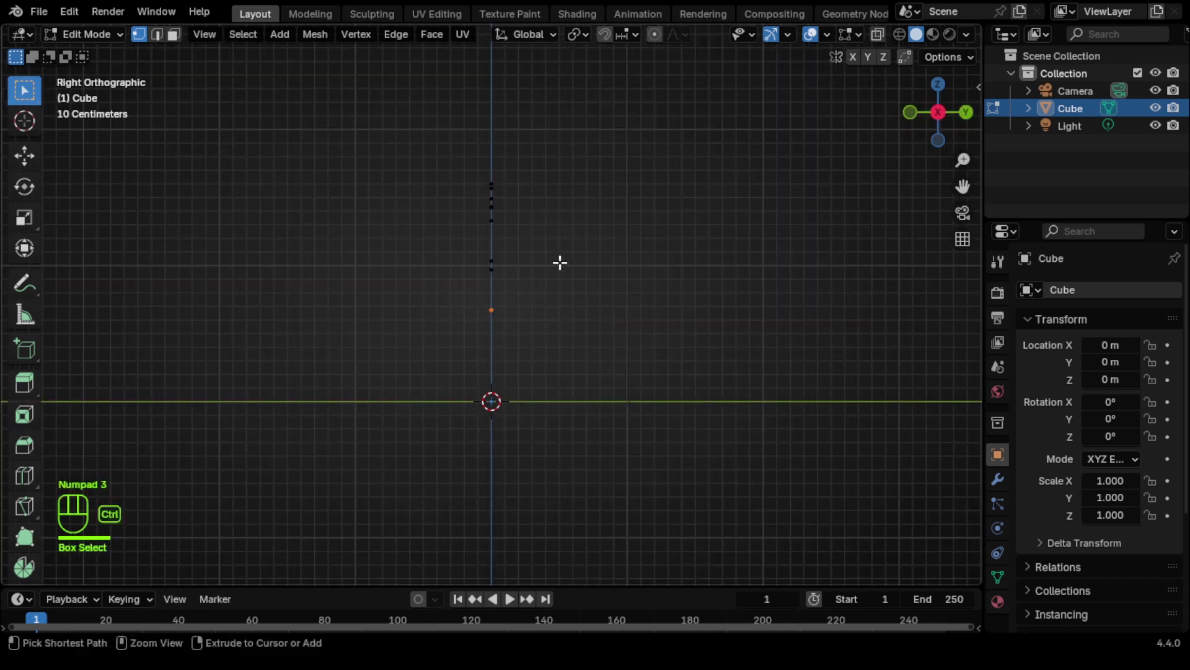
right_click(558, 233, "ctrl")
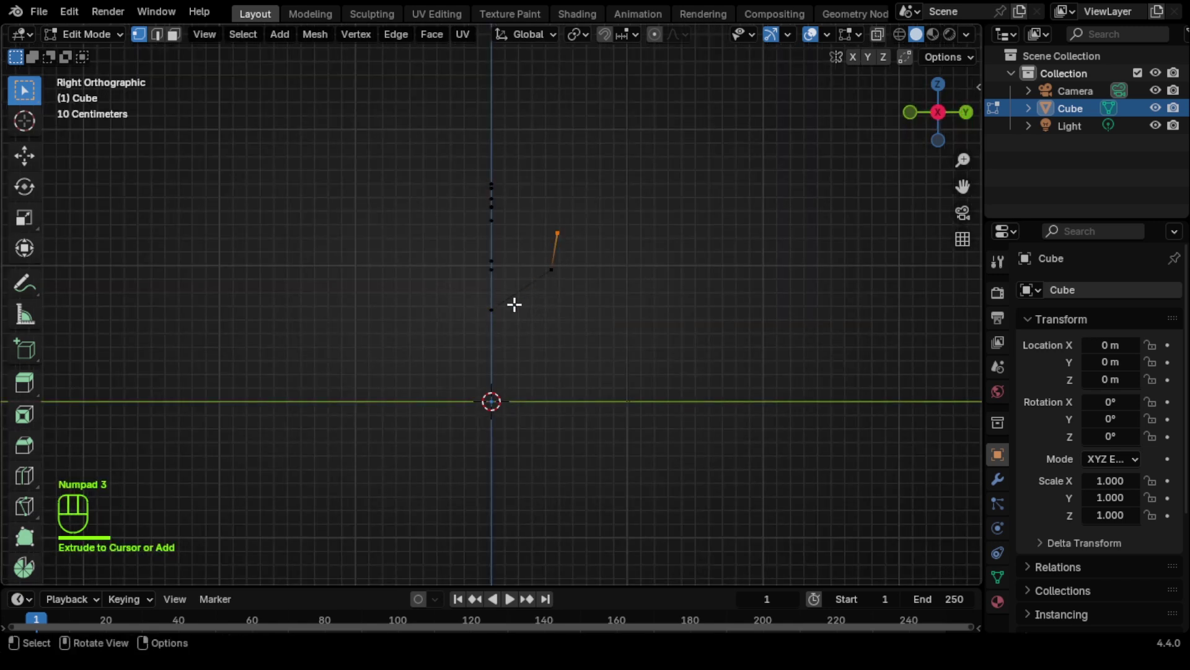
left_click(485, 301)
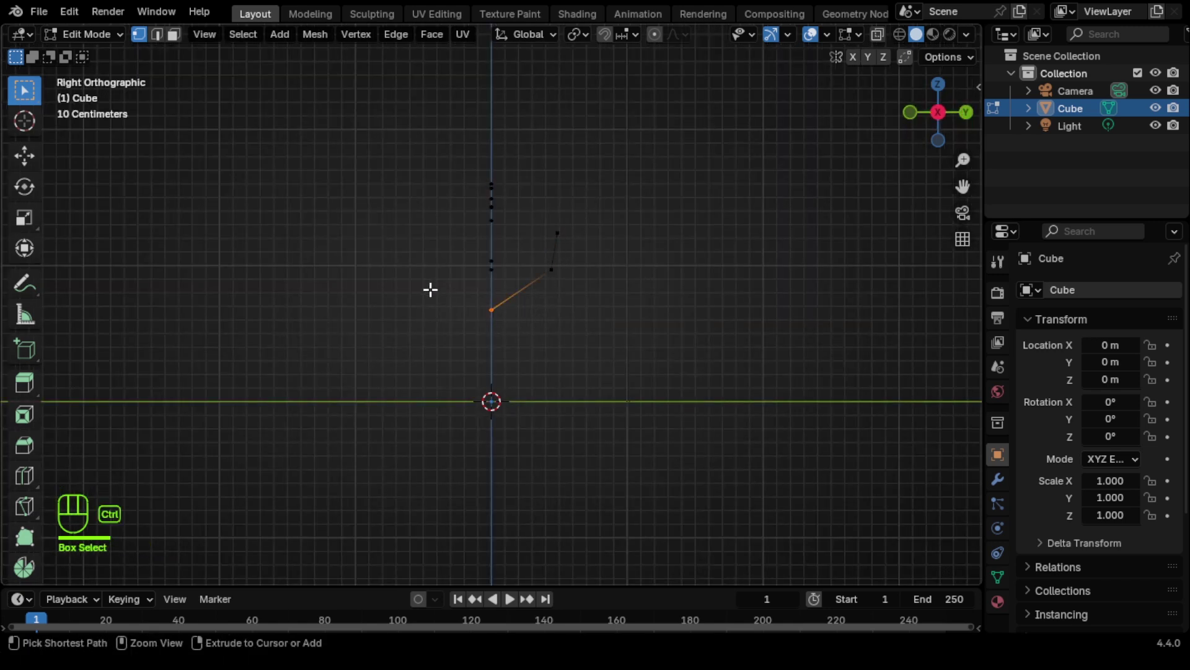
left_click(410, 227, "ctrl")
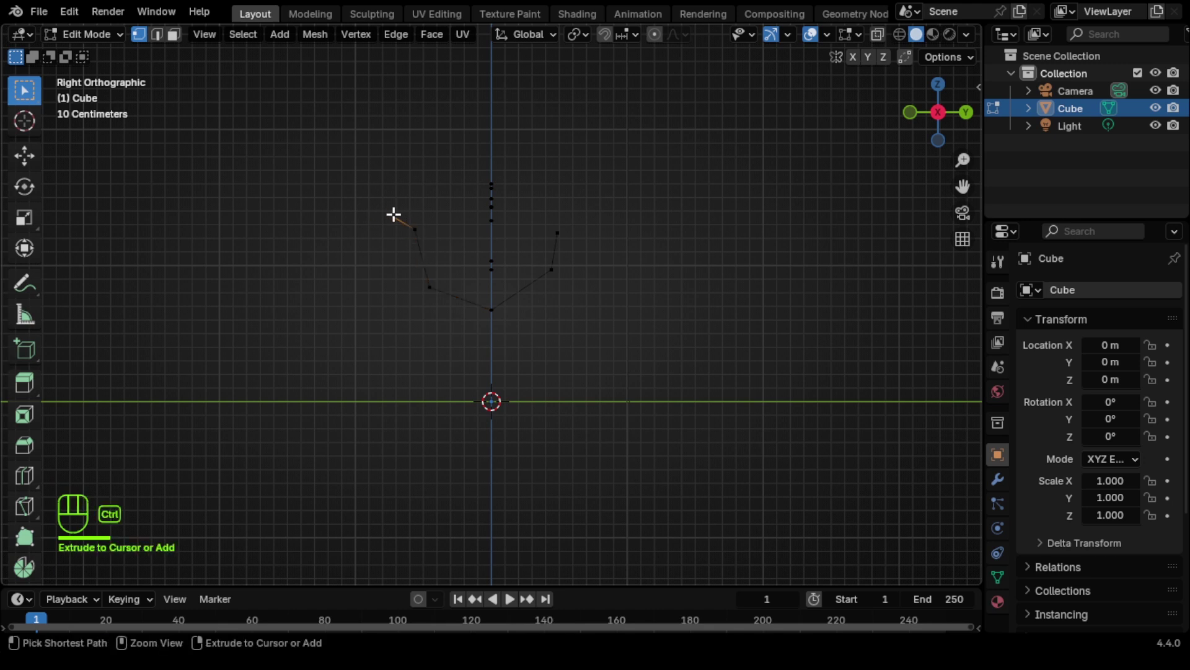
Fork the ends of both Y-direction branches by extruding short twigs from their tip vertices.
left_click(428, 217)
right_click(432, 211, "ctrl")
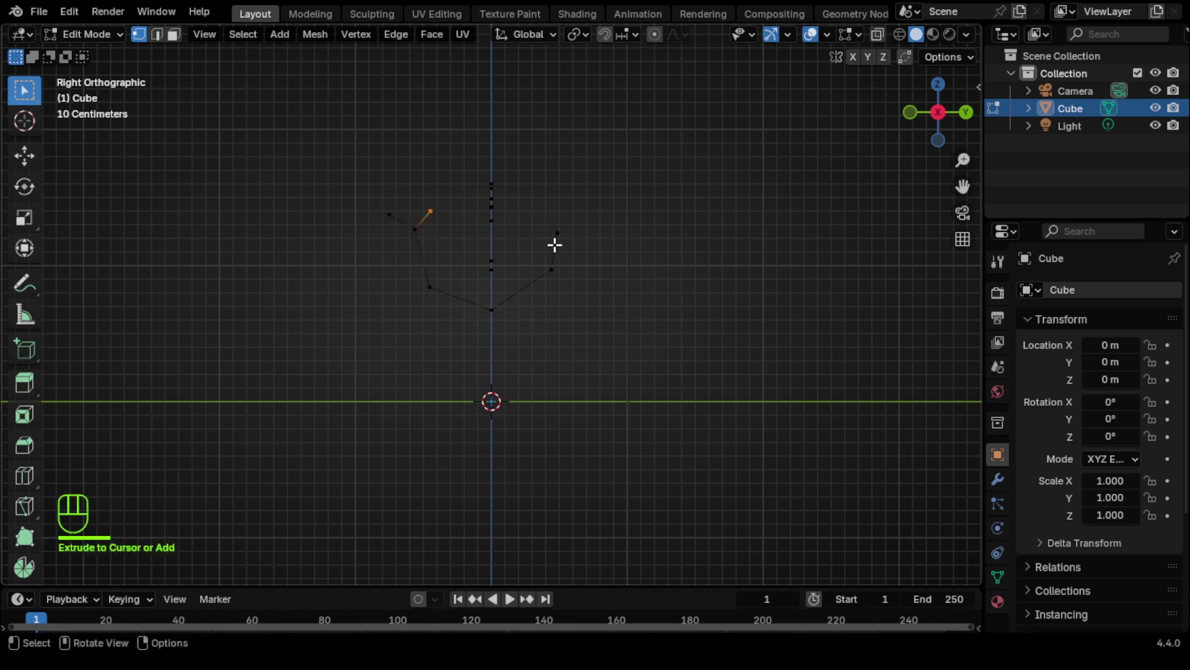
left_click(554, 228)
right_click(546, 214, "ctrl")
left_click(555, 231)
right_click(583, 202, "ctrl")
In Front view, move the vertex where all branches meet slightly down the trunk.
mouse_move(585, 285)
middle_mouse_down()
mouse_move(627, 308)
mouse_move(712, 308)
mouse_move(578, 305)
middle_mouse_up()
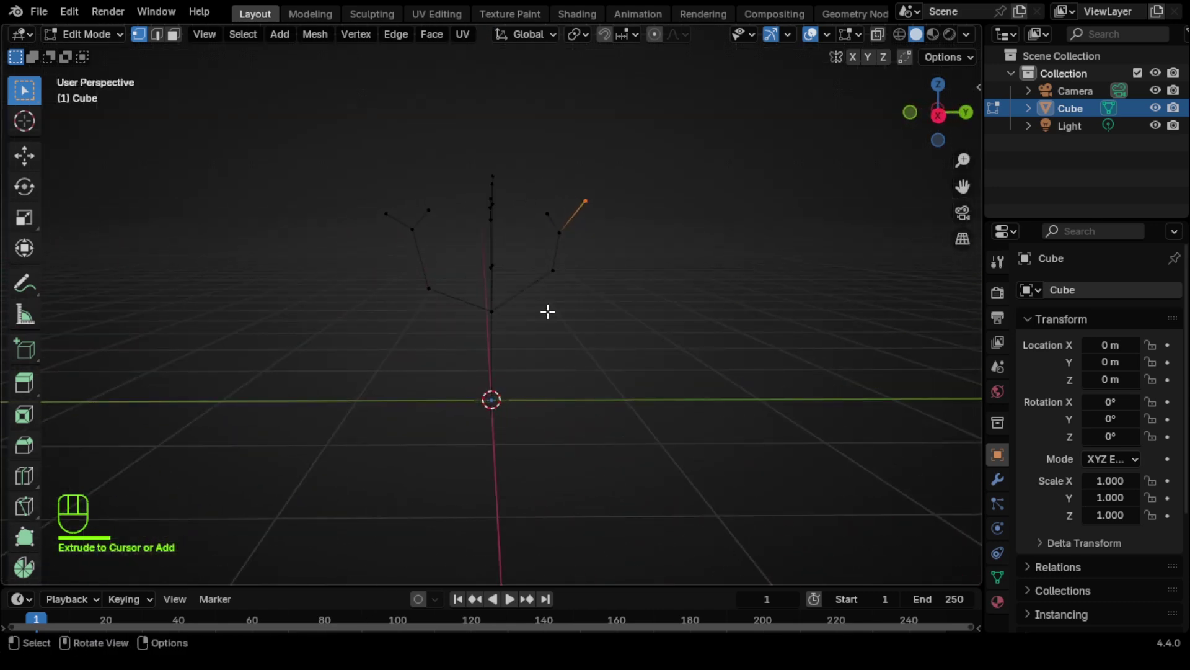
key("KP_1")
left_click_drag(491, 302, 542, 327)
key("g")
left_click(542, 340)
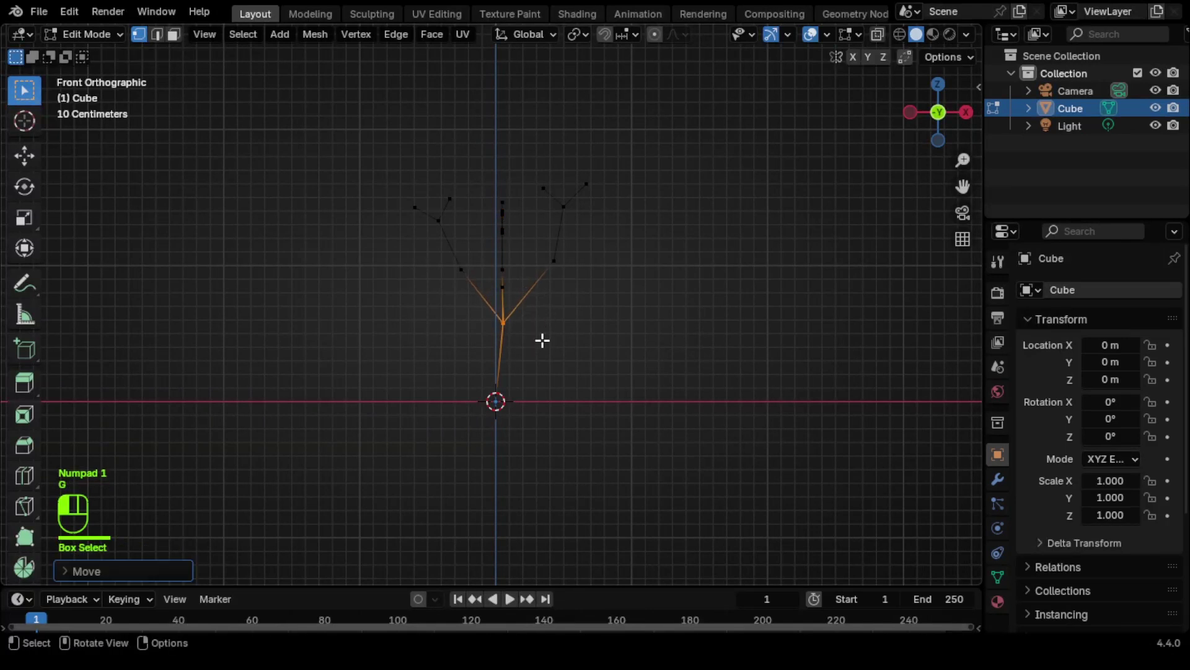
Subdivide the trunk edge and move its new middle vertex slightly toward positive X to bend the trunk.
left_click_drag(464, 313, 537, 421)
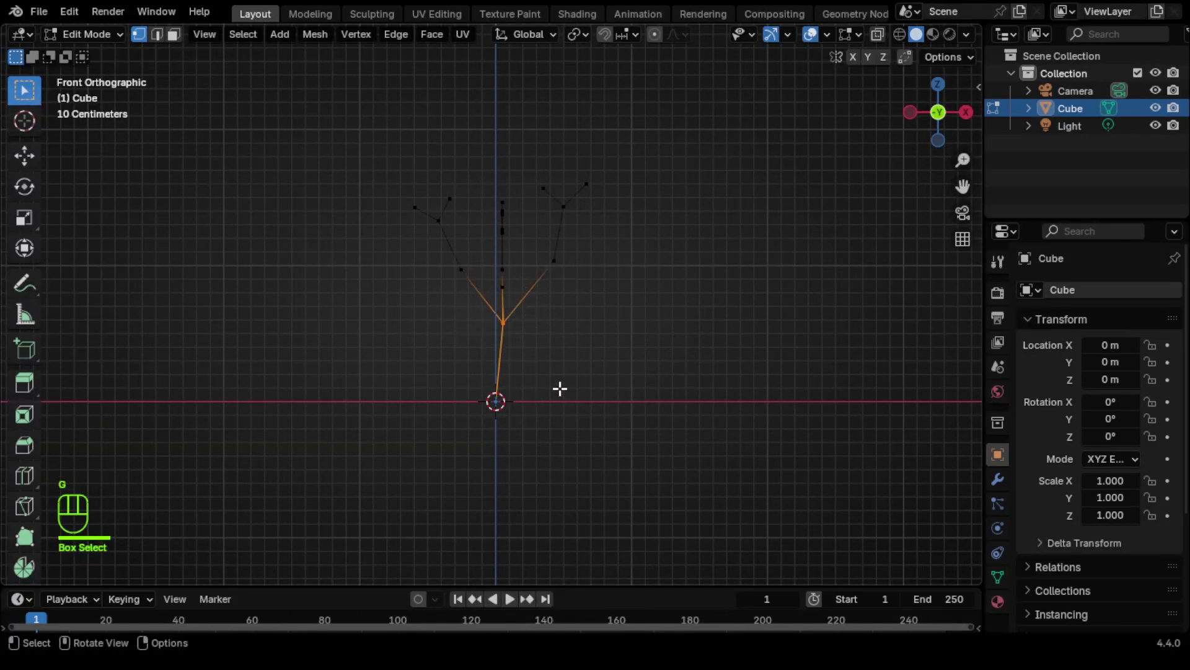
key("ctrl")
right_click(499, 348)
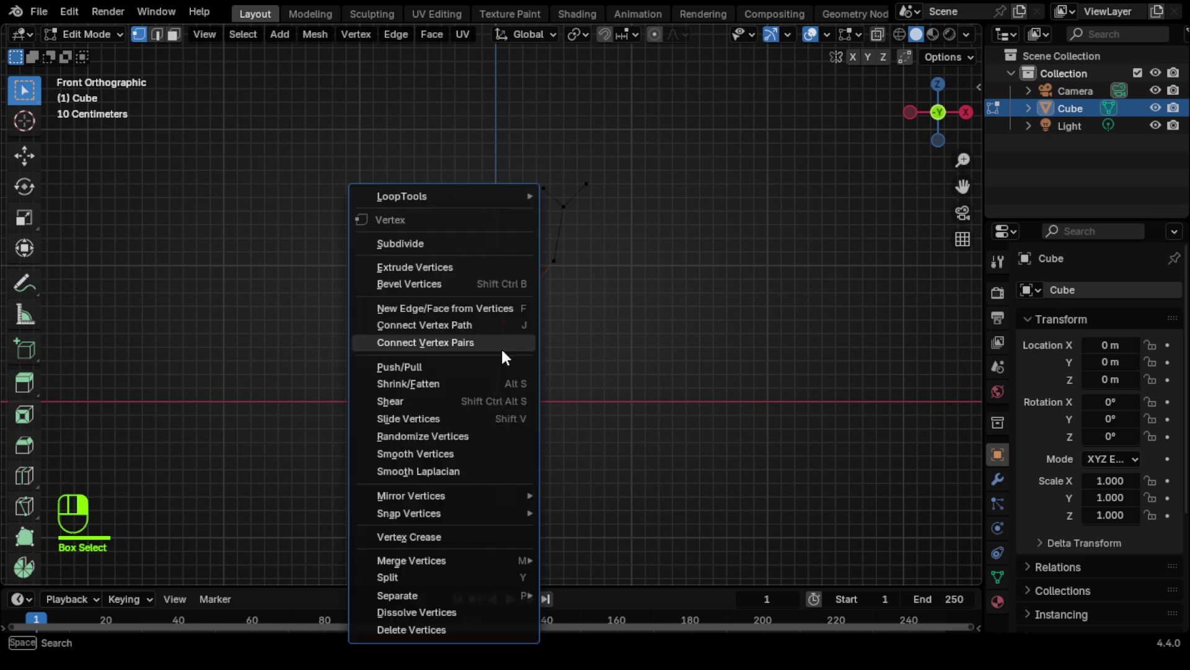
left_click(449, 242)
left_click(496, 353)
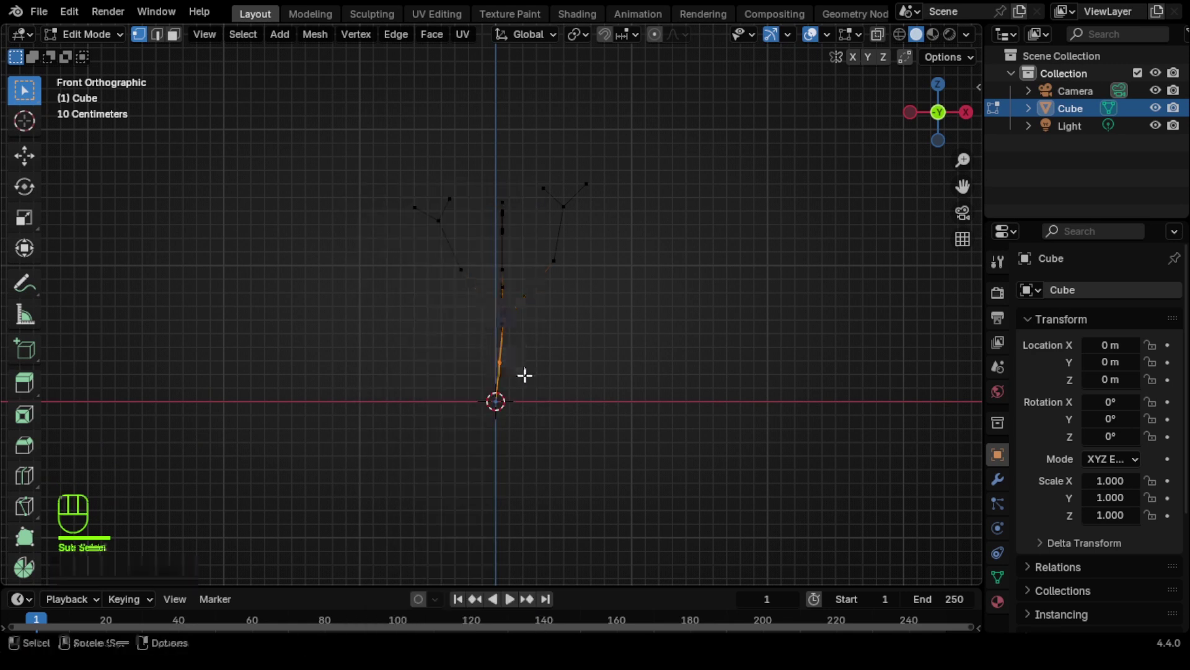
key("g")
left_click(534, 378)
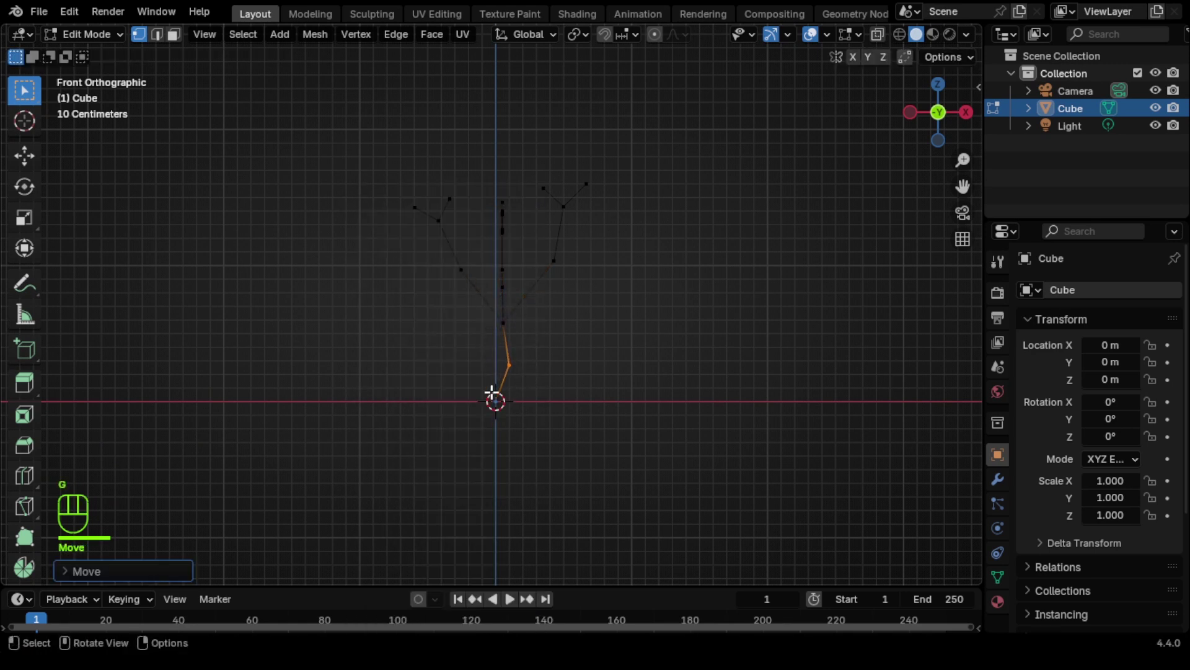
Select all branches together with their common joint and raise them slightly along Z.
middle_click_drag(492, 393, 707, 399)
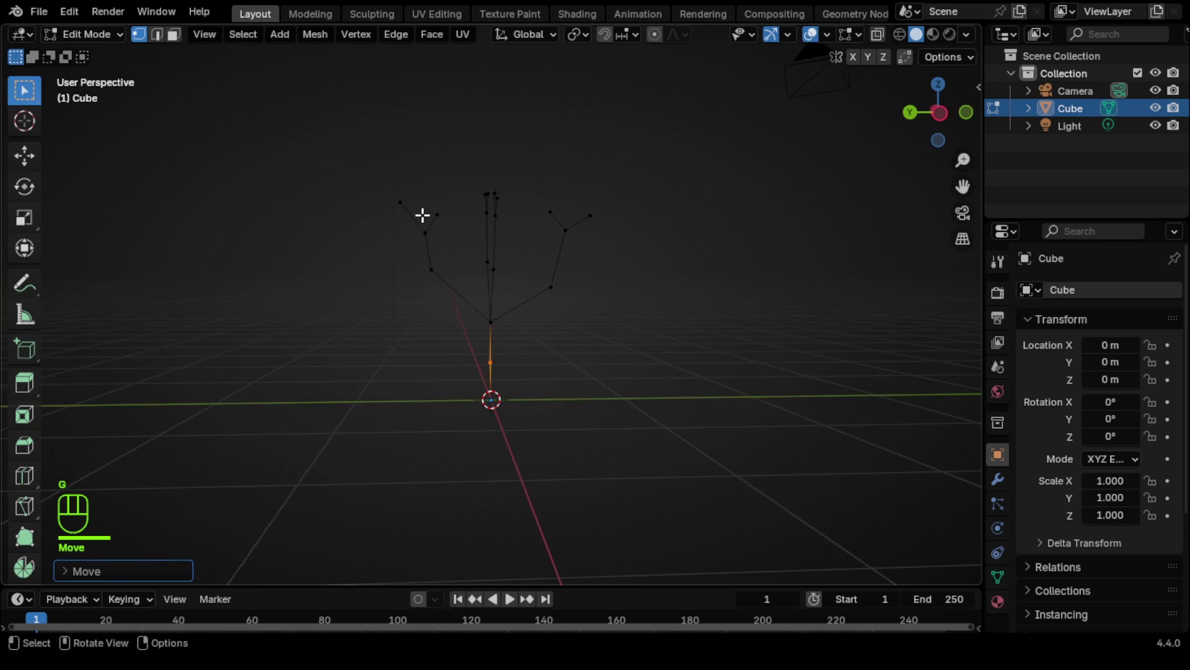
middle_click_drag(426, 267, 510, 297)
left_click_drag(370, 162, 579, 334)
key("g")
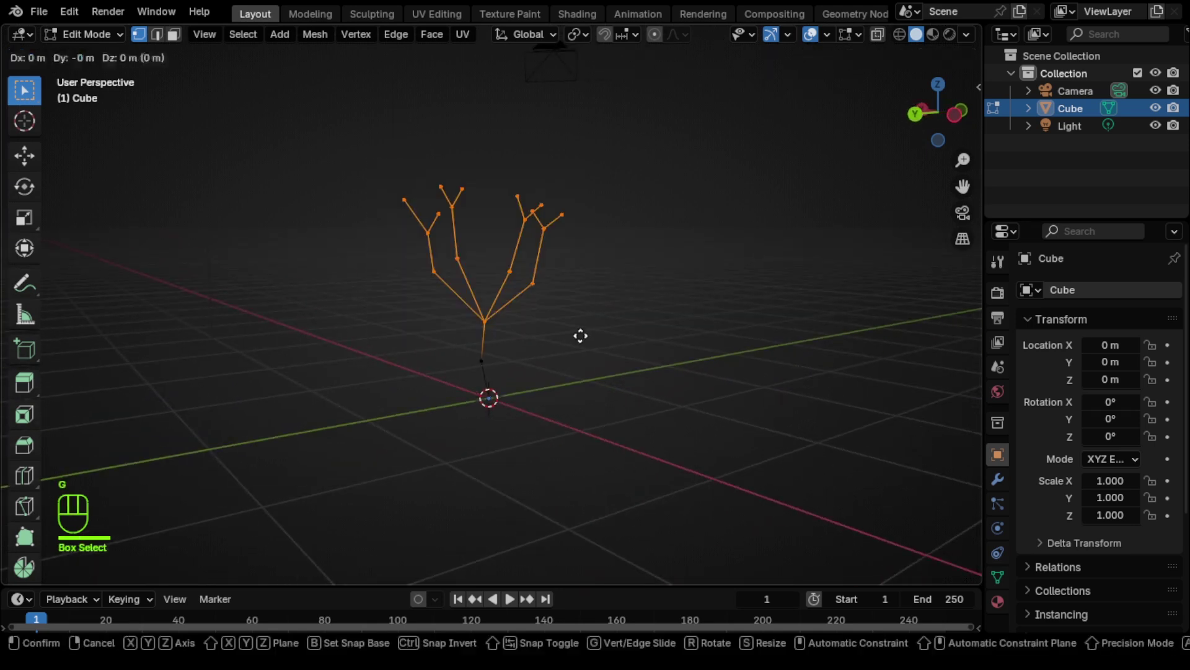
key("z")
left_click(580, 318)
Reposition the trunk's middle vertex to refine the trunk's bend.
left_click_drag(471, 344, 493, 371)
key("g")
left_click(512, 367)
middle_click_drag(512, 366, 399, 362)
Add a Skin modifier to the tree skeleton in Object Mode.
key("Tab")
key("q")
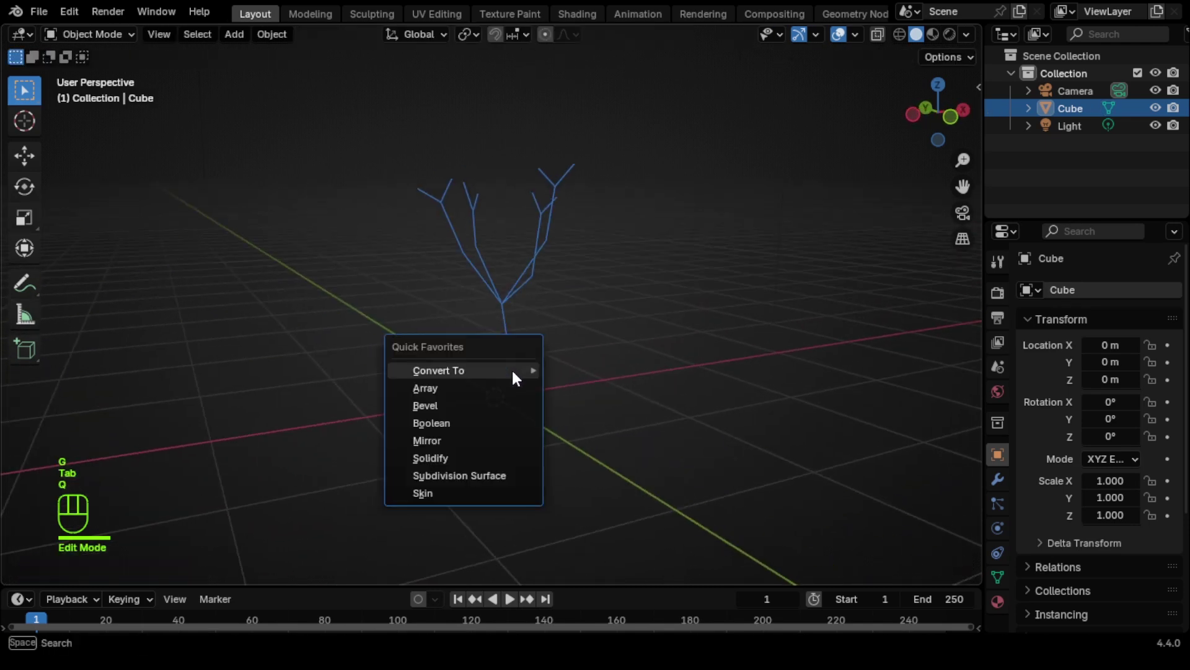
left_click(445, 491)
In Edit Mode with wireframe shading, shrink the skin radius of all vertices to make the tree thin.
key("Tab")
mouse_move(571, 378)
middle_mouse_down()
mouse_move(597, 385)
mouse_move(613, 372)
middle_mouse_up()
key("z")
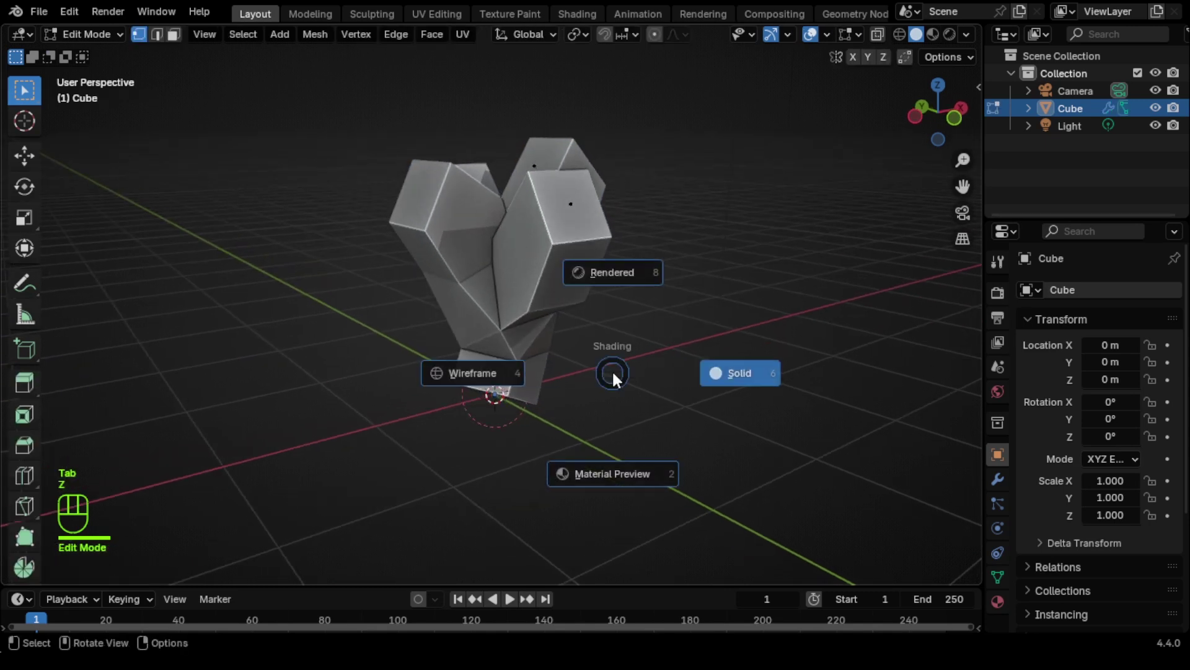
left_click(507, 376)
key("a")
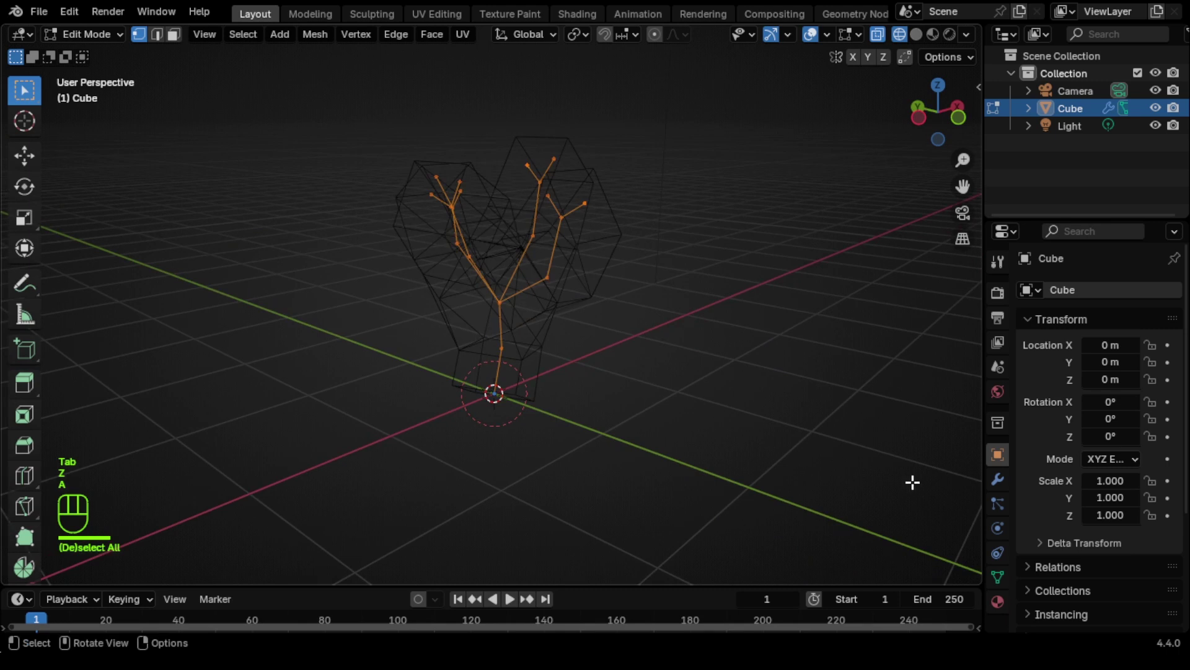
key("ctrl+a")
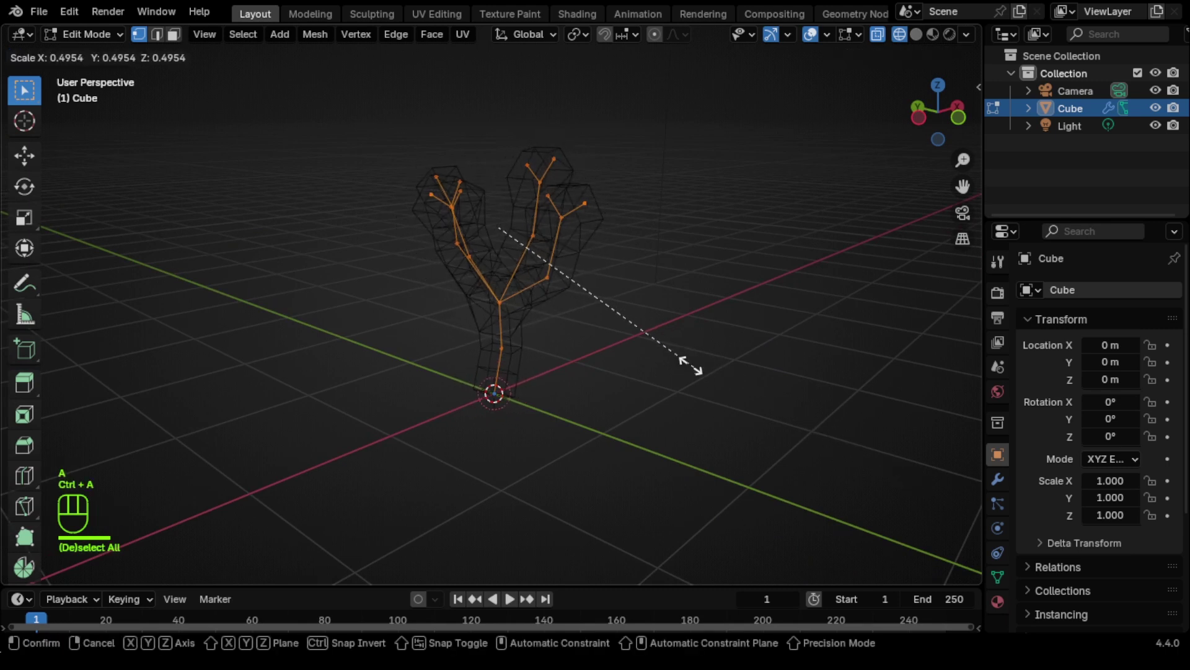
left_click(543, 245)
Enlarge the skin radius of the trunk vertices and the branching joint.
middle_click_drag(543, 245, 671, 268)
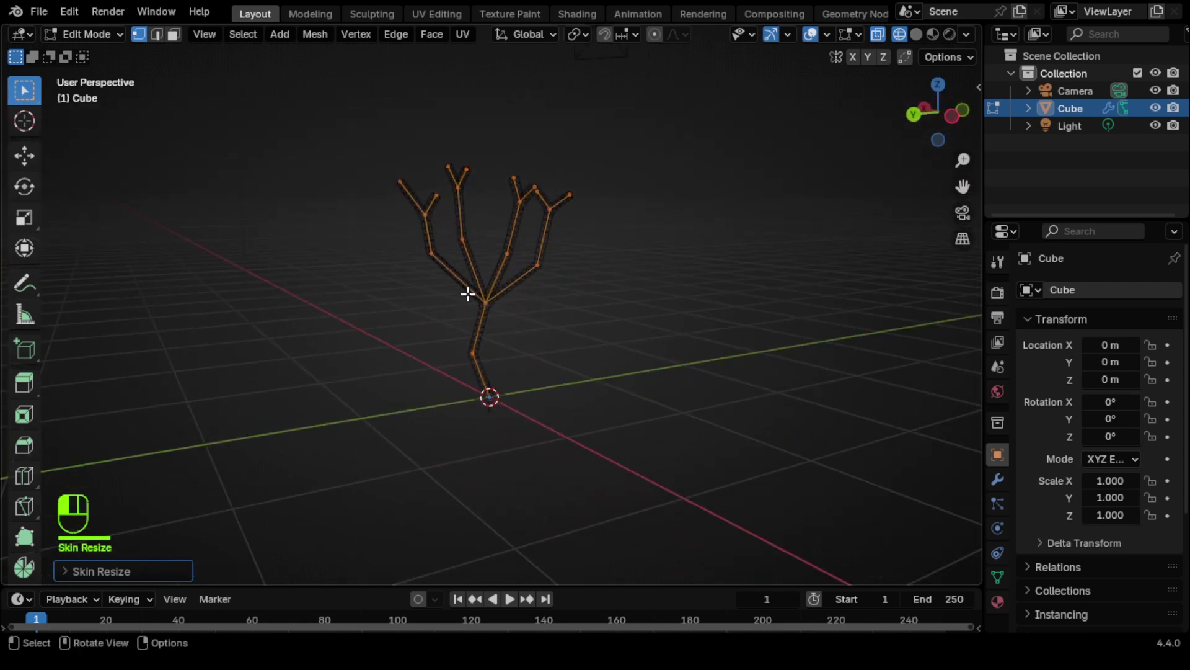
left_click_drag(468, 294, 555, 409)
scroll(548, 425, "up", 2)
key("ctrl+a")
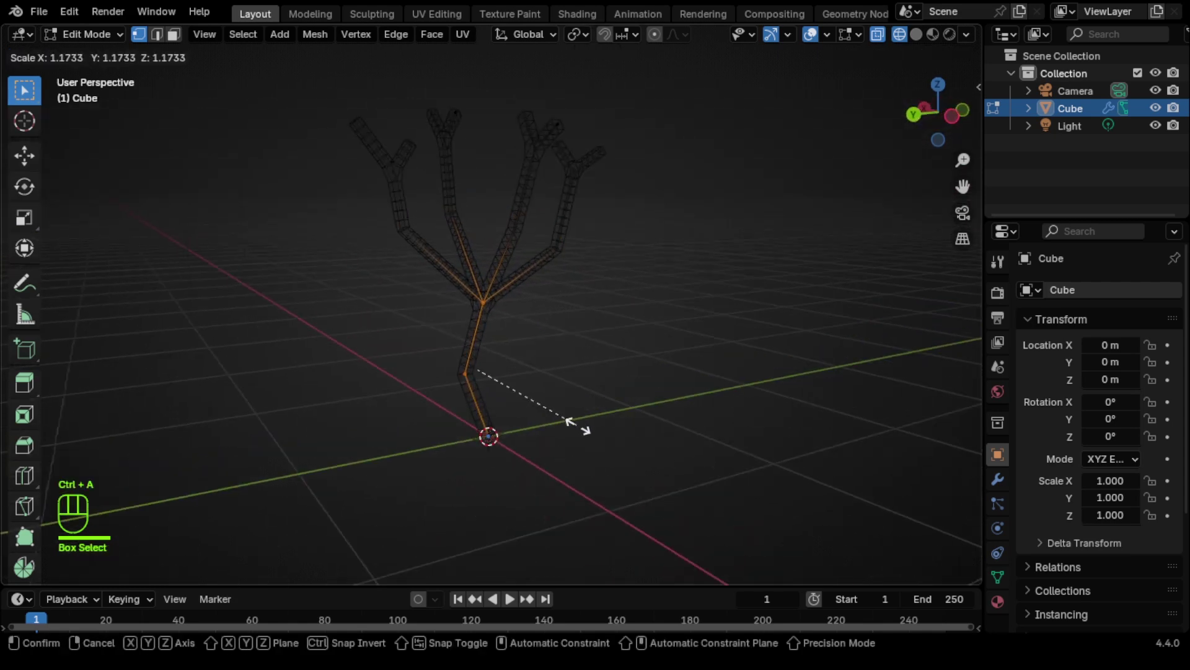
left_click(586, 433)
Thicken the skin further at the trunk's base and middle vertices only.
left_click_drag(430, 359, 565, 451)
key("ctrl+a")
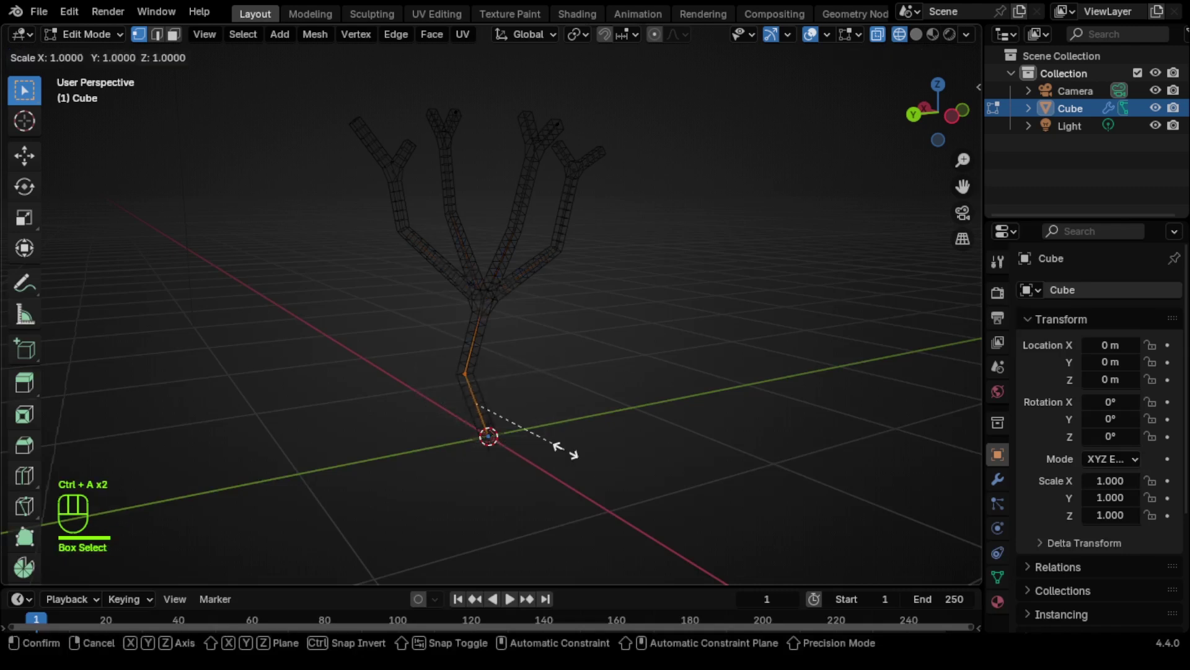
left_click(665, 485)
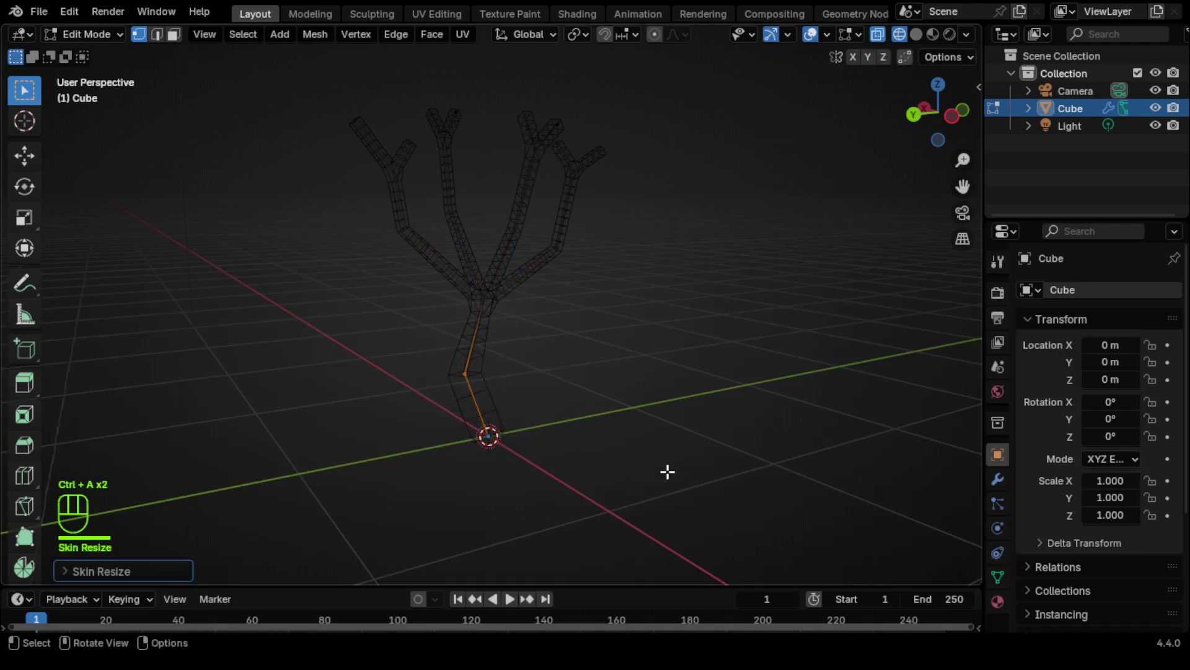
Reduce the skin radius of the upper branch and twig vertices so they taper, and return to solid shading.
middle_click_drag(667, 471, 567, 277)
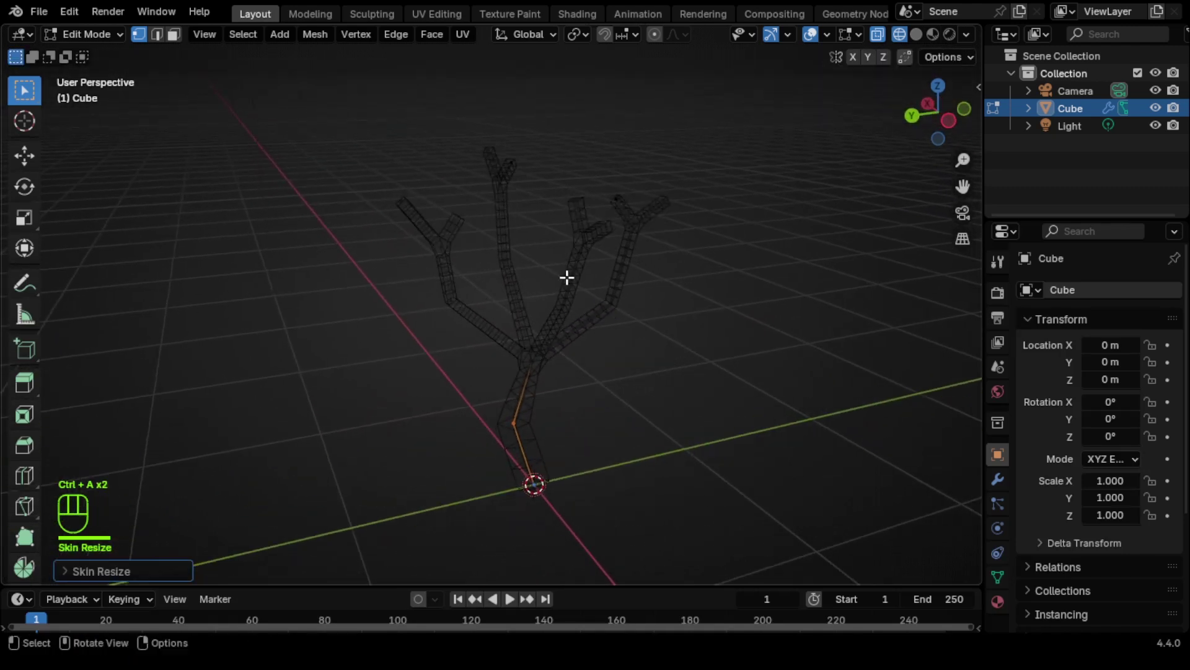
left_click_drag(347, 120, 685, 260)
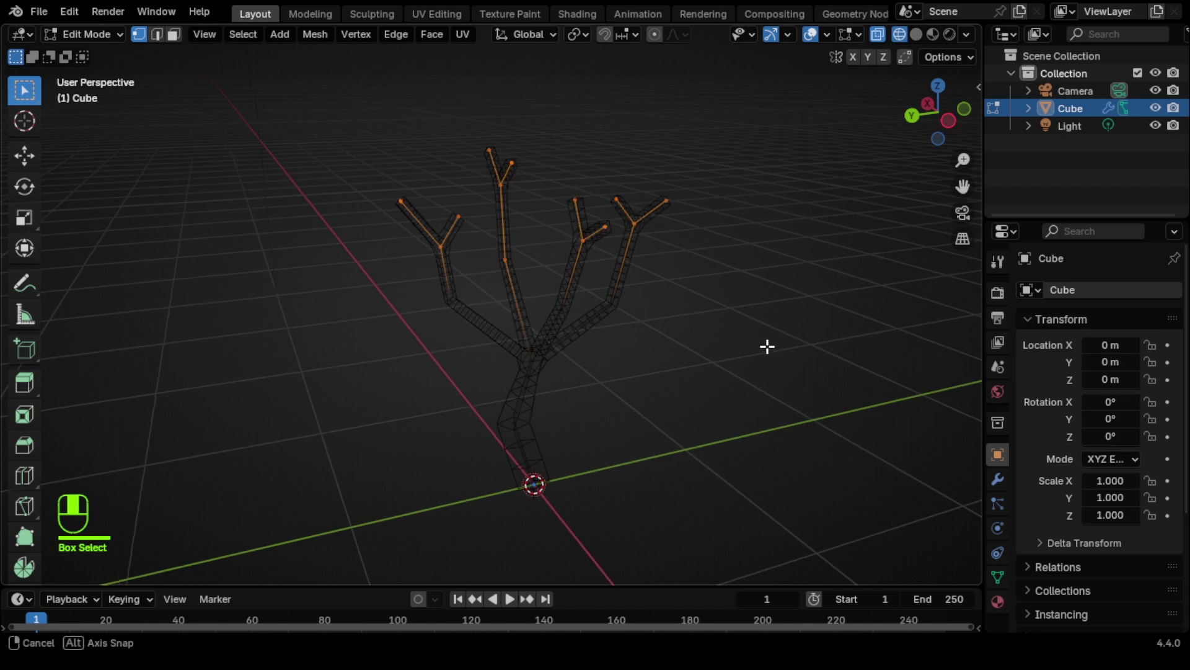
middle_click_drag(768, 345, 726, 342)
key("ctrl+a")
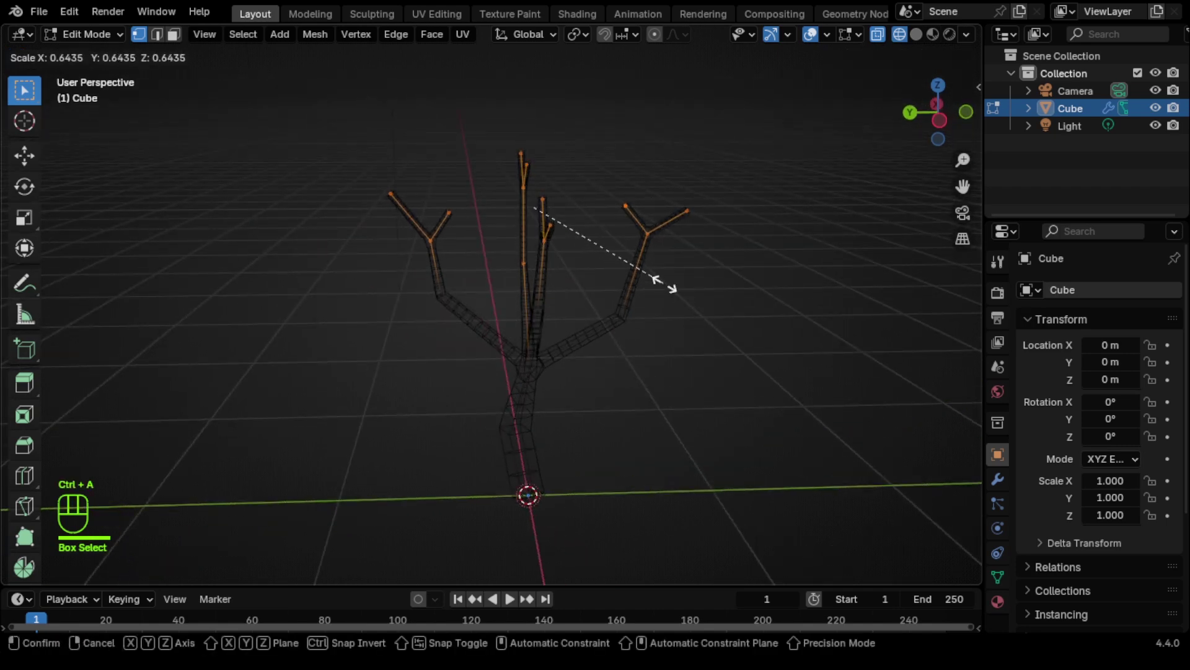
left_click(636, 251)
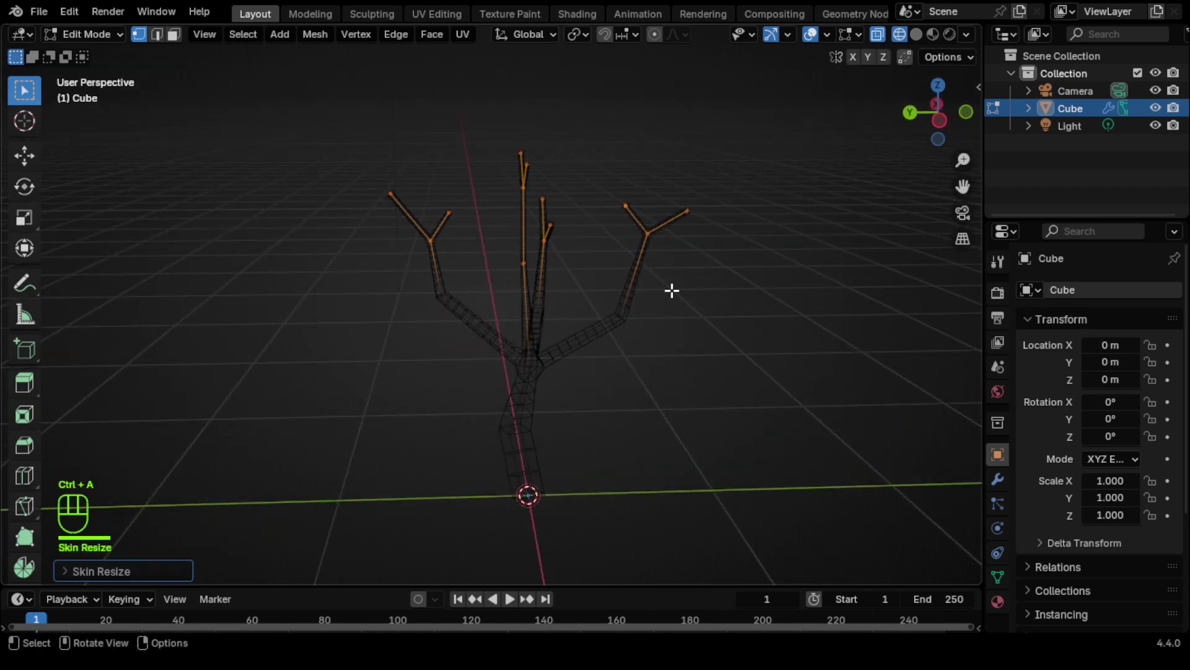
key("z")
middle_click_drag(718, 337, 665, 306)
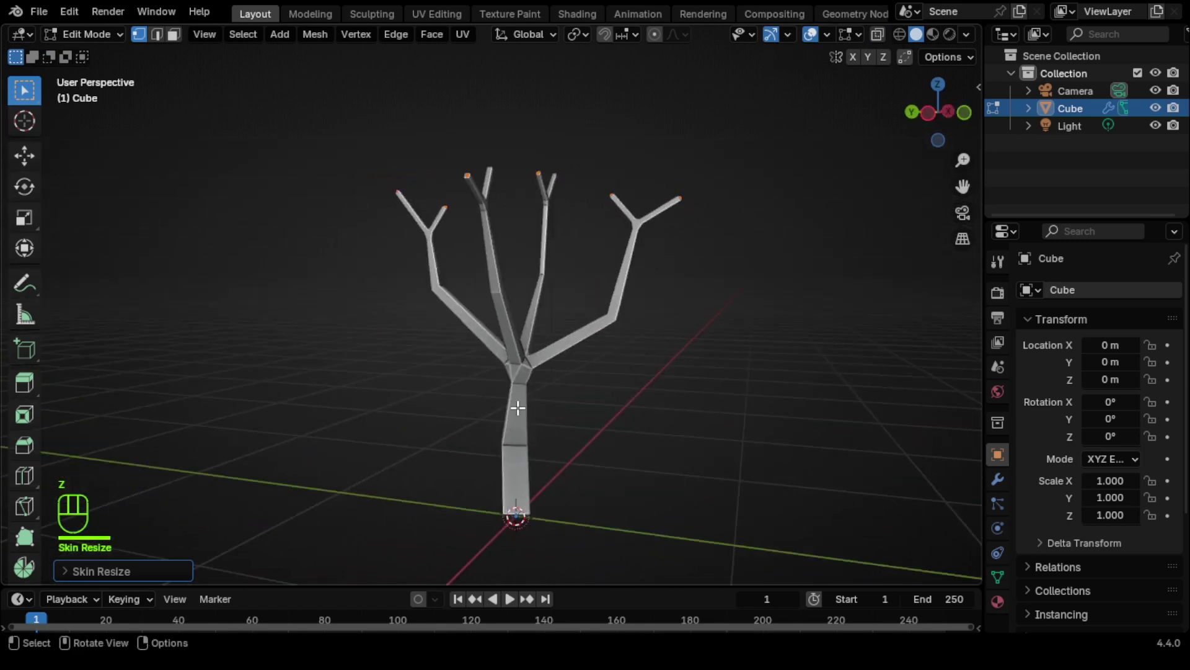
Apply the Skin modifier in Object Mode and add a Subdivision Surface modifier to the tree.
key("Tab")
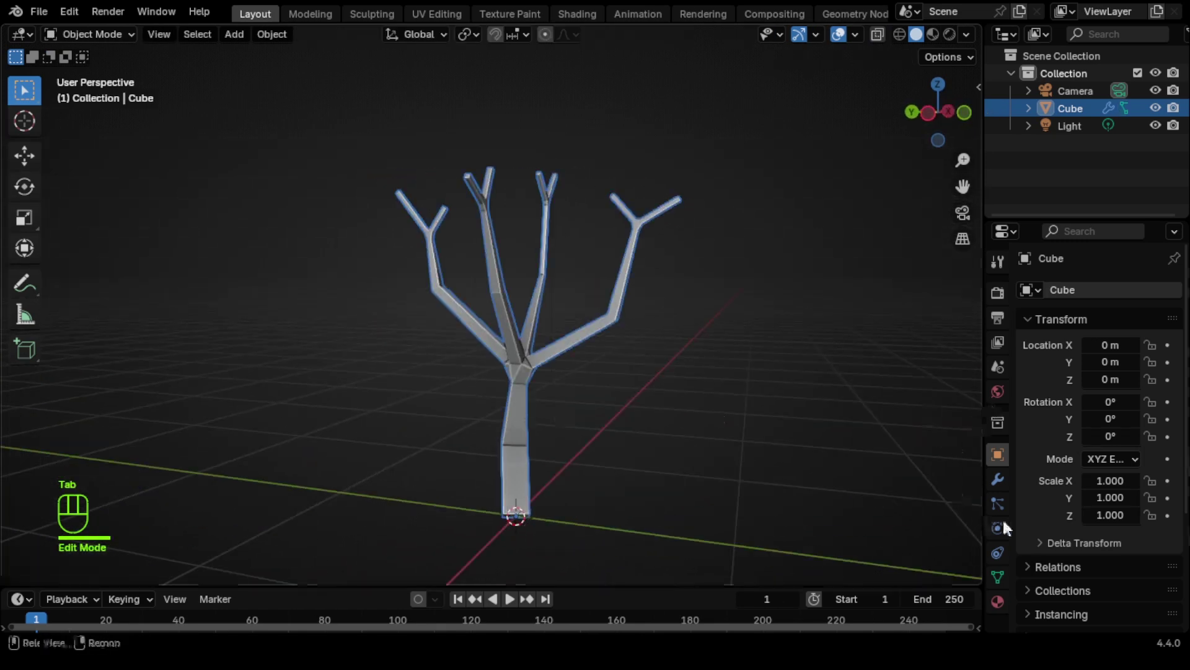
left_click(998, 478)
left_click(1137, 315)
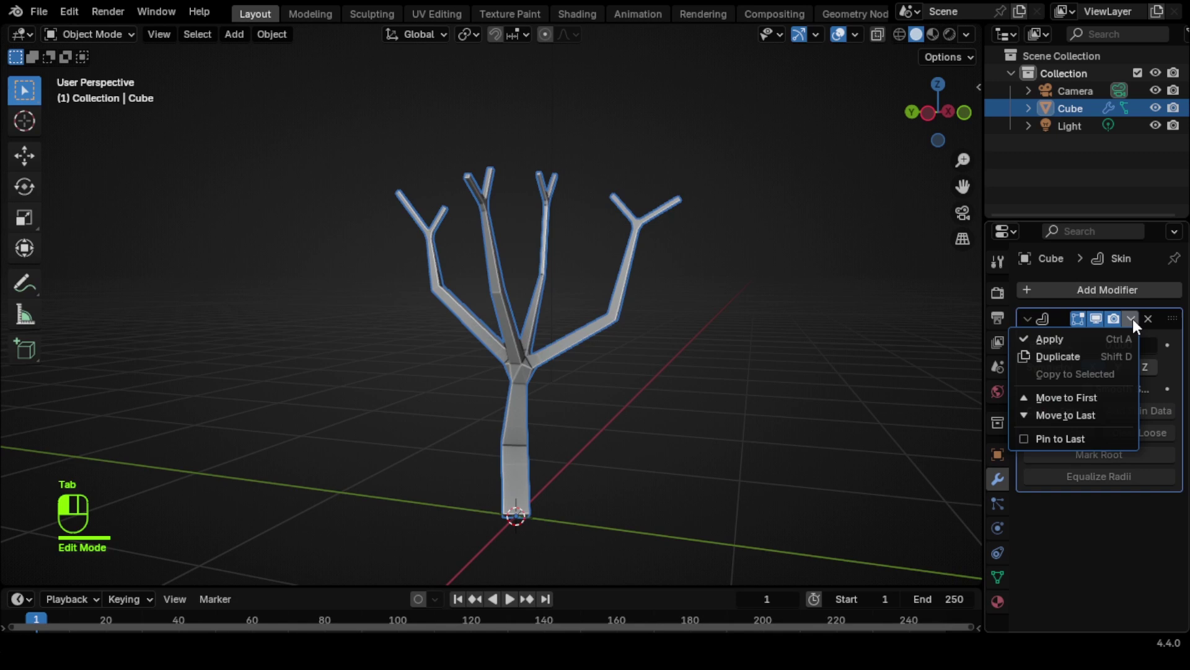
left_click(1092, 341)
key("q")
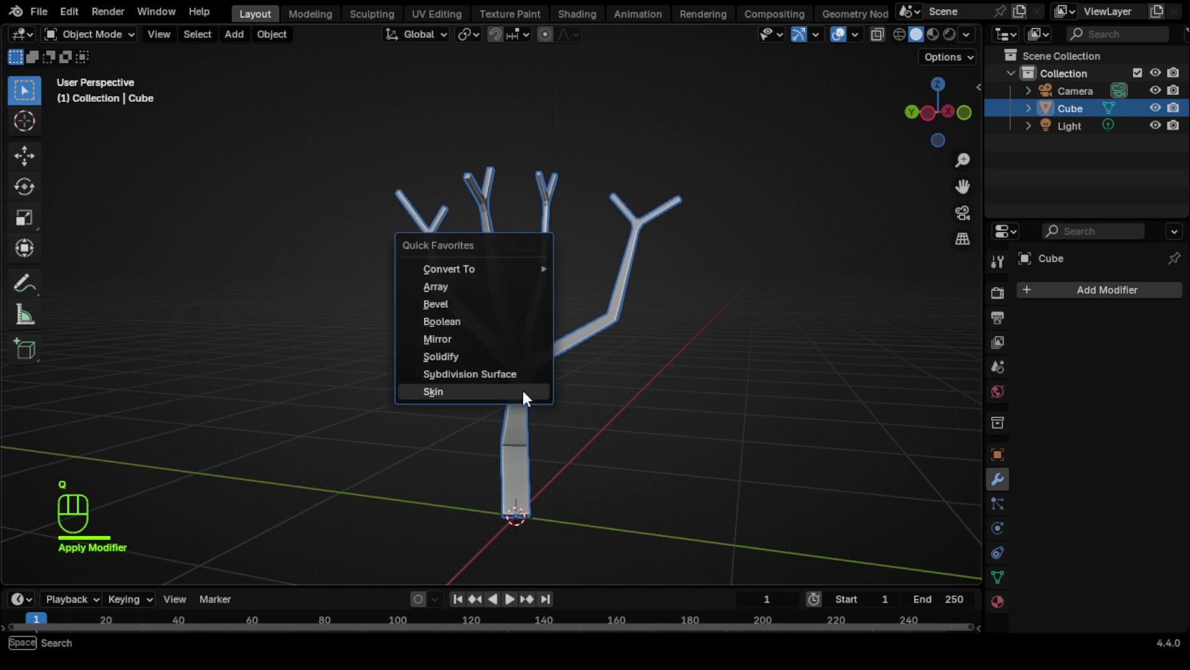
left_click(513, 374)
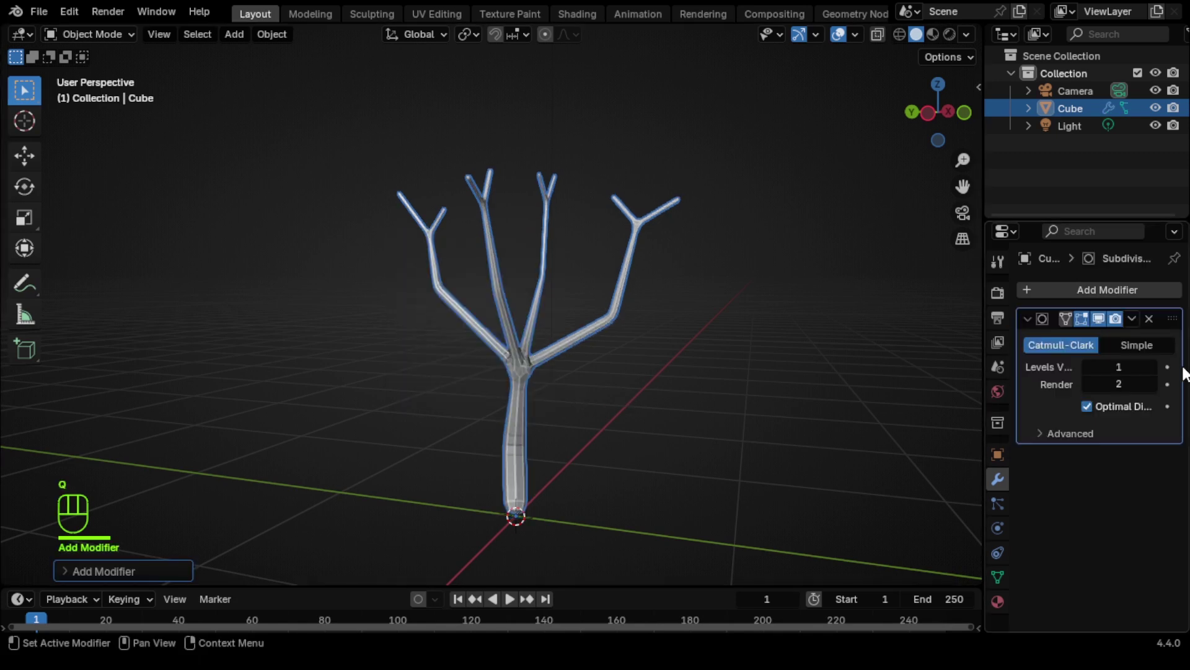
Raise the Subdivision Surface viewport level to 3 and apply the modifier to the tree.
left_click(1154, 366)
left_click(1154, 366)
scroll(690, 441, "up", 4)
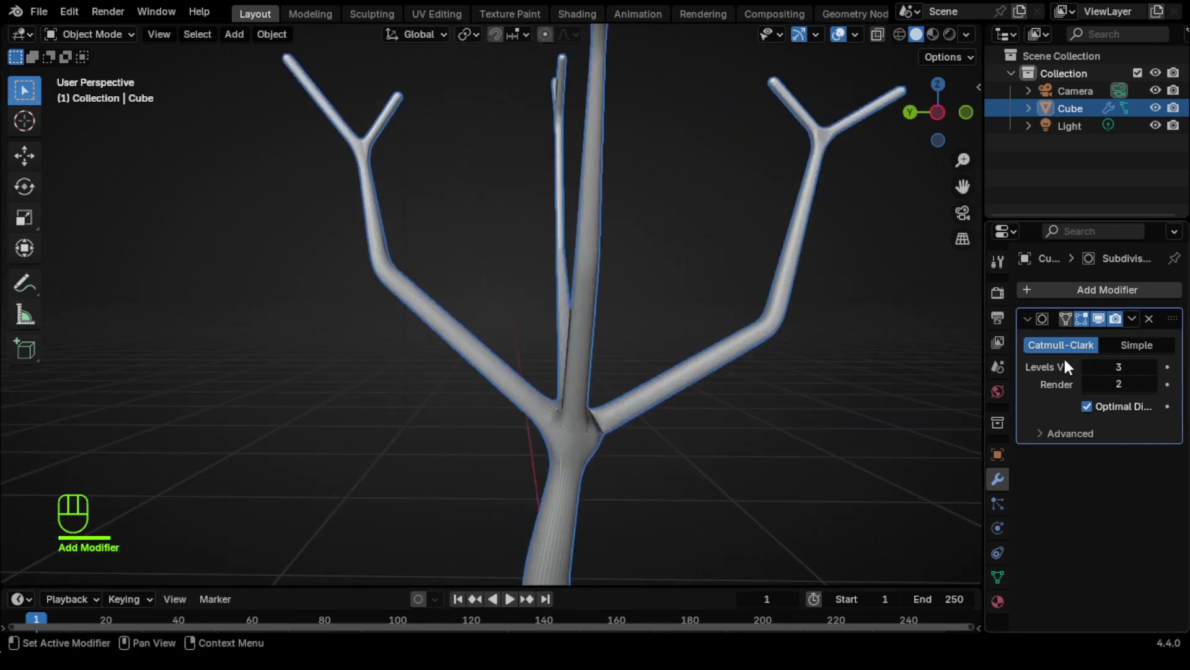
left_click(1132, 319)
left_click(1095, 338)
In front view, duplicate the tree about 1.4 m along X and scale the copy to about 0.72.
scroll(708, 457, "down", 6)
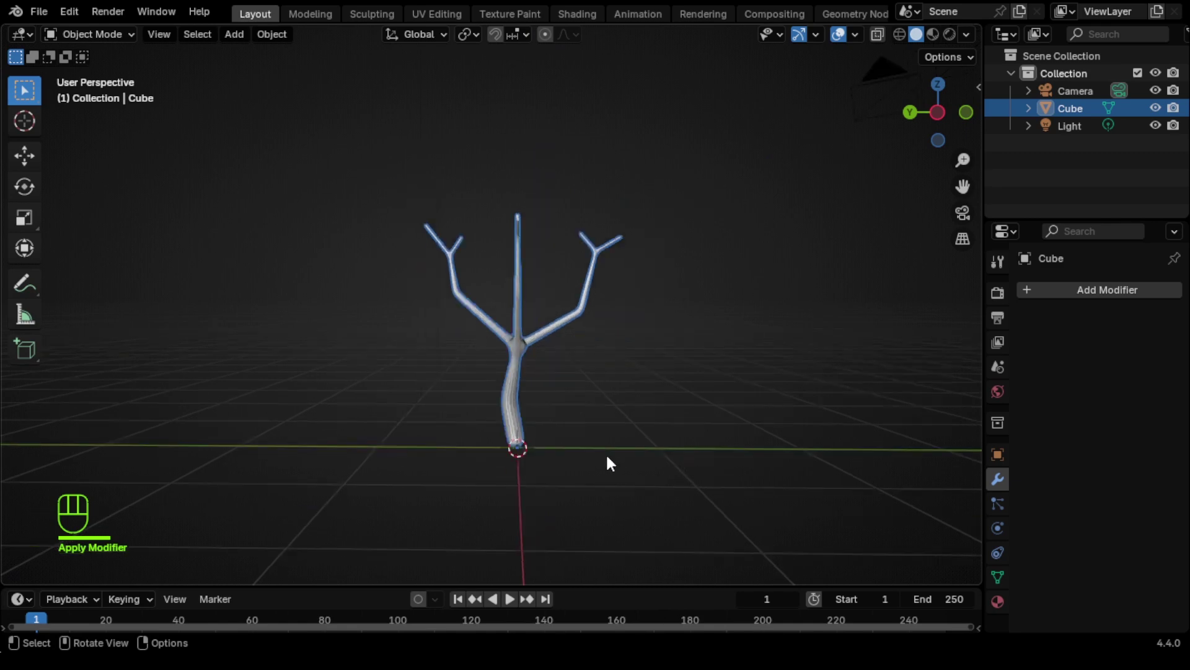
mouse_move(607, 462)
middle_mouse_down()
mouse_move(693, 457)
mouse_move(608, 448)
middle_mouse_up()
key("KP_1")
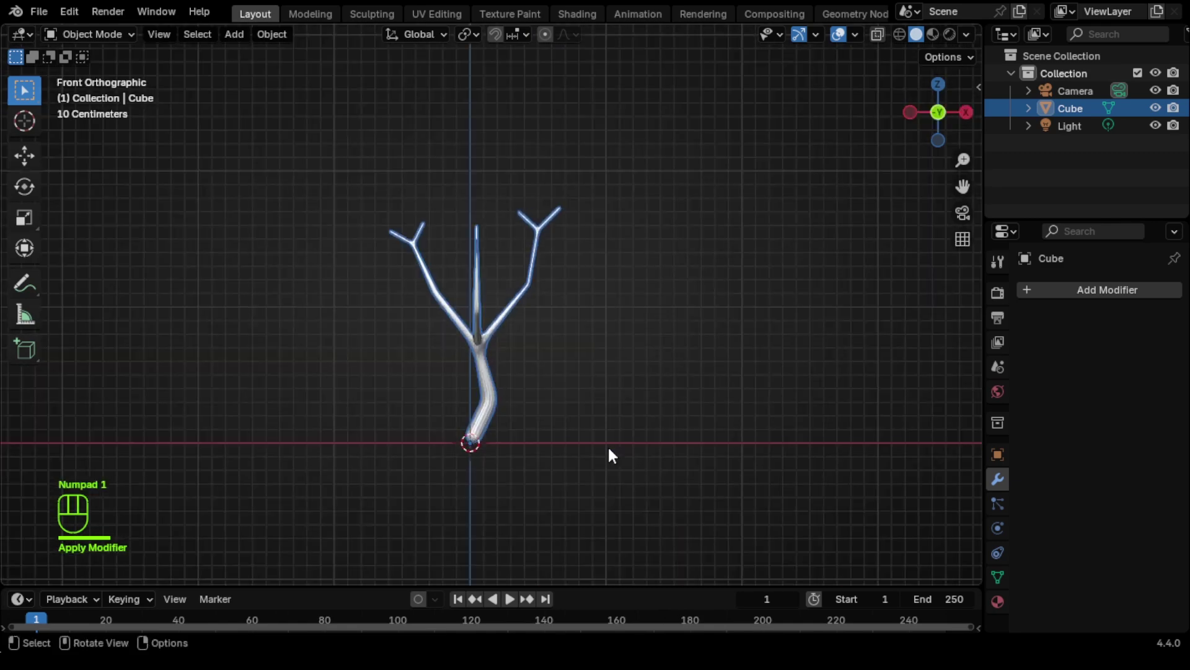
key("shift+d")
key("x")
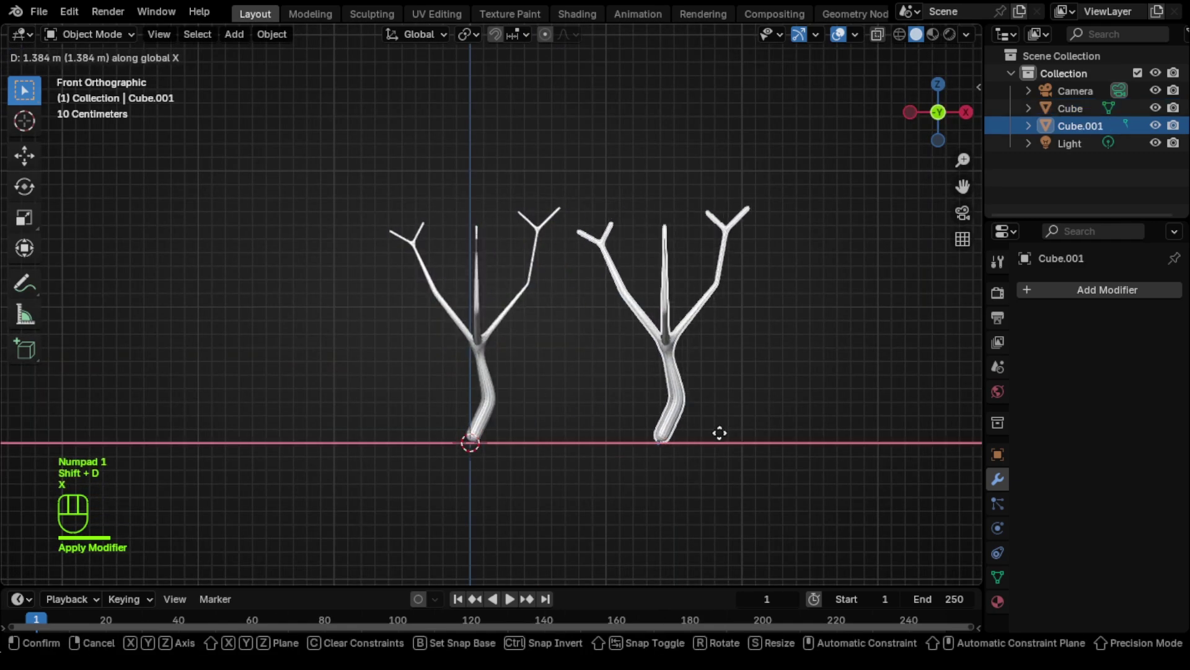
left_click(718, 430)
key("s")
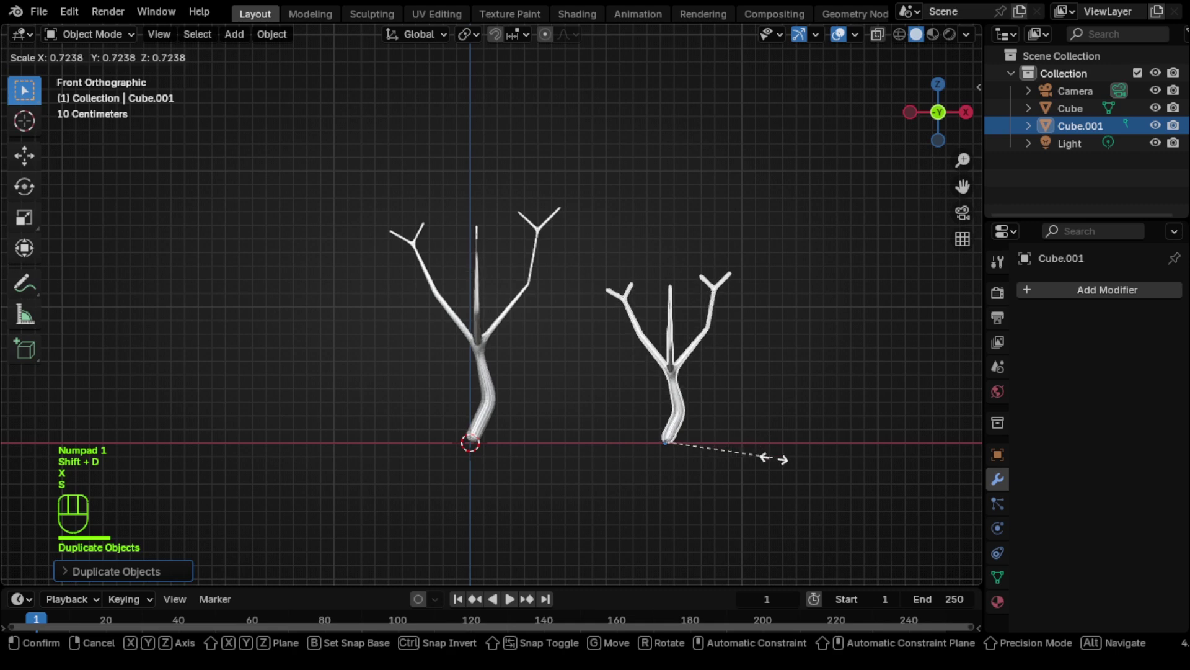
left_click(807, 458, "shift")
Duplicate the second tree along X and scale this third tree down smaller than the second.
middle_click_drag(807, 458, 627, 453, "shift")
key("shift+d")
key("x")
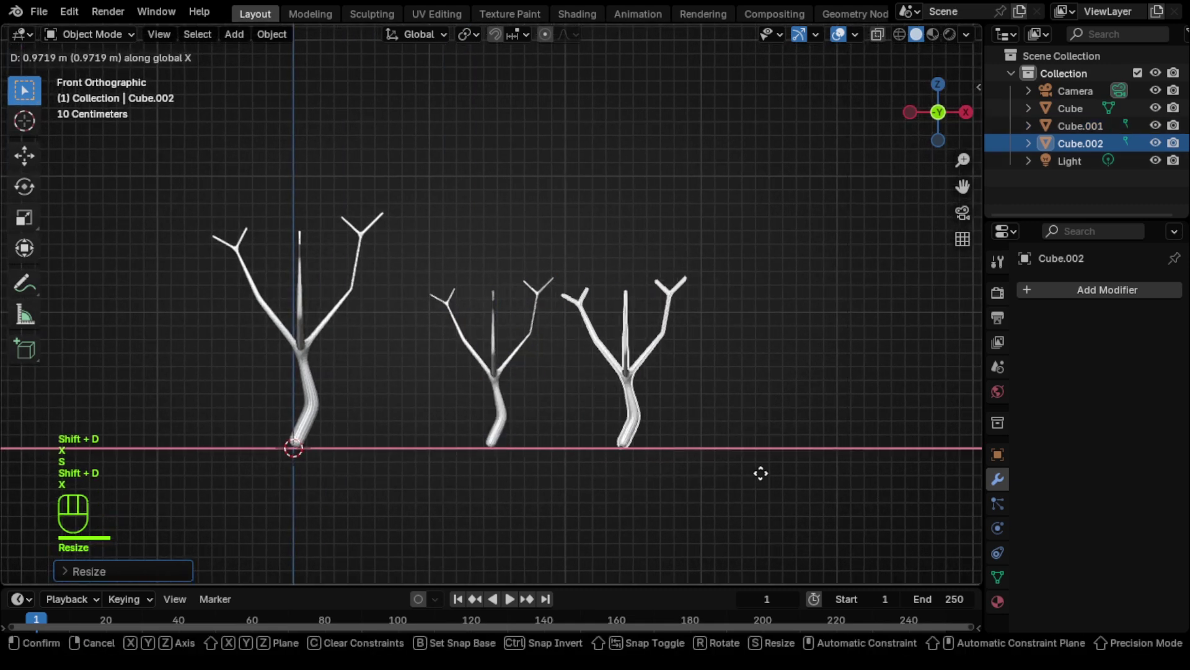
left_click(810, 478)
key("s")
left_click(819, 482, "shift")
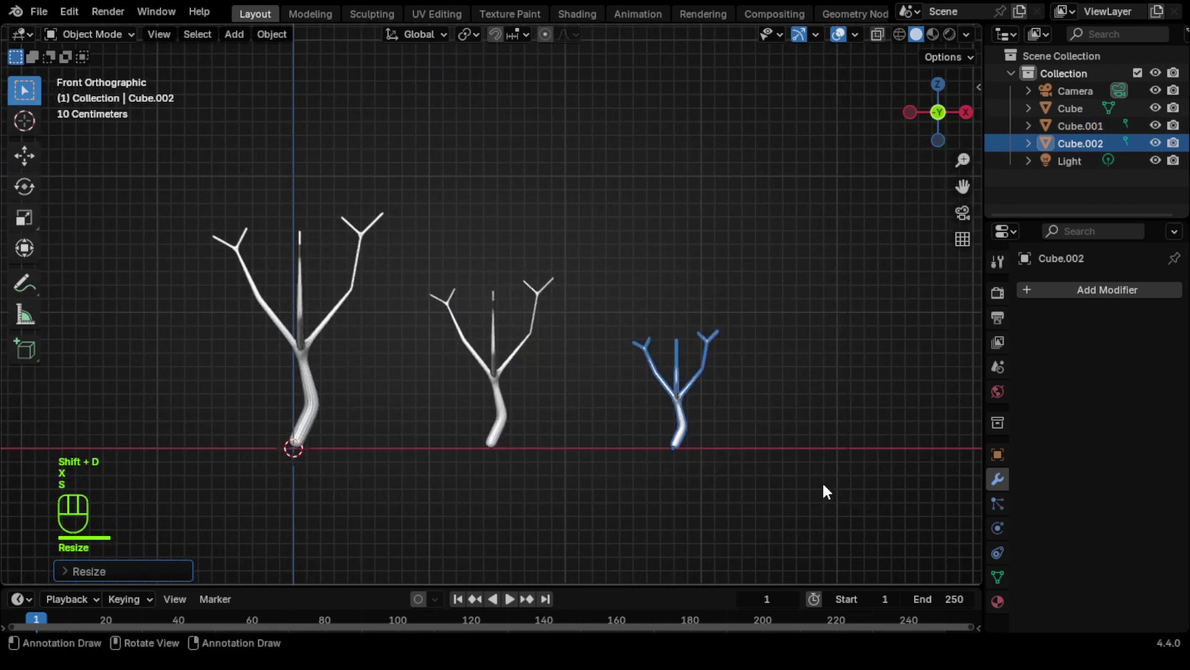
Duplicate the third tree along X and shrink the copy to make a smaller fourth tree.
middle_click_drag(822, 481, 690, 482, "shift")
key("shift+d")
key("x")
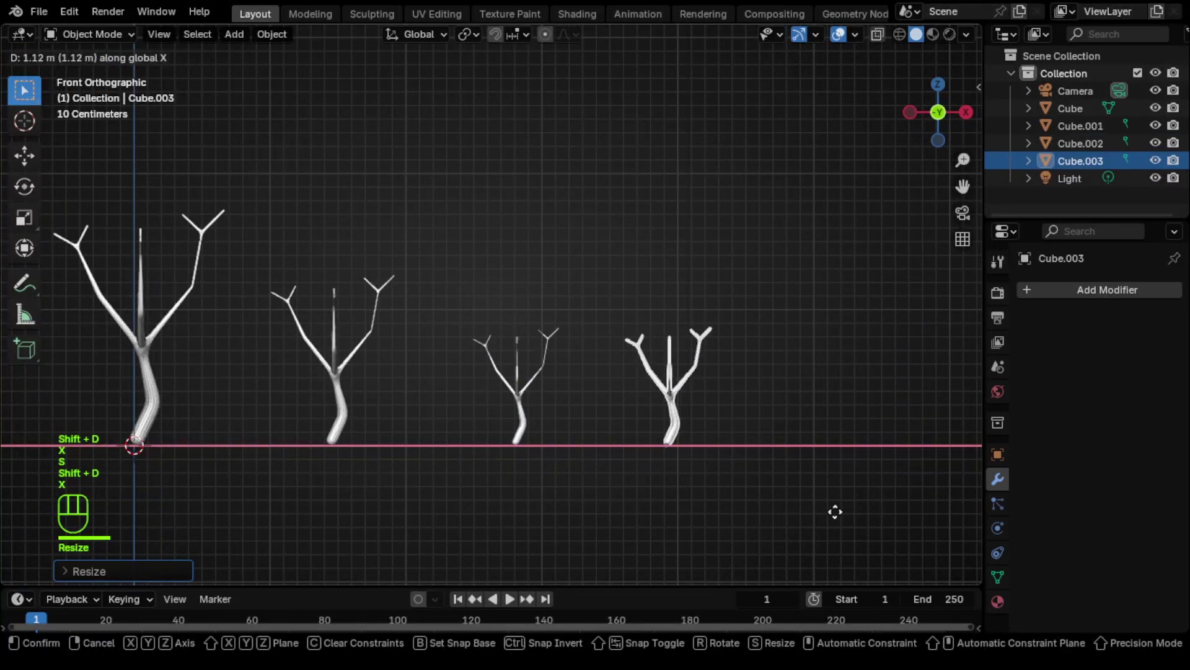
left_click(822, 507)
key("s")
left_click(782, 484)
Duplicate the fourth tree along X and scale the copy down as the smallest tree in the row.
middle_click_drag(831, 493, 758, 497, "shift")
key("shift+d")
key("x")
left_click(880, 511)
key("s")
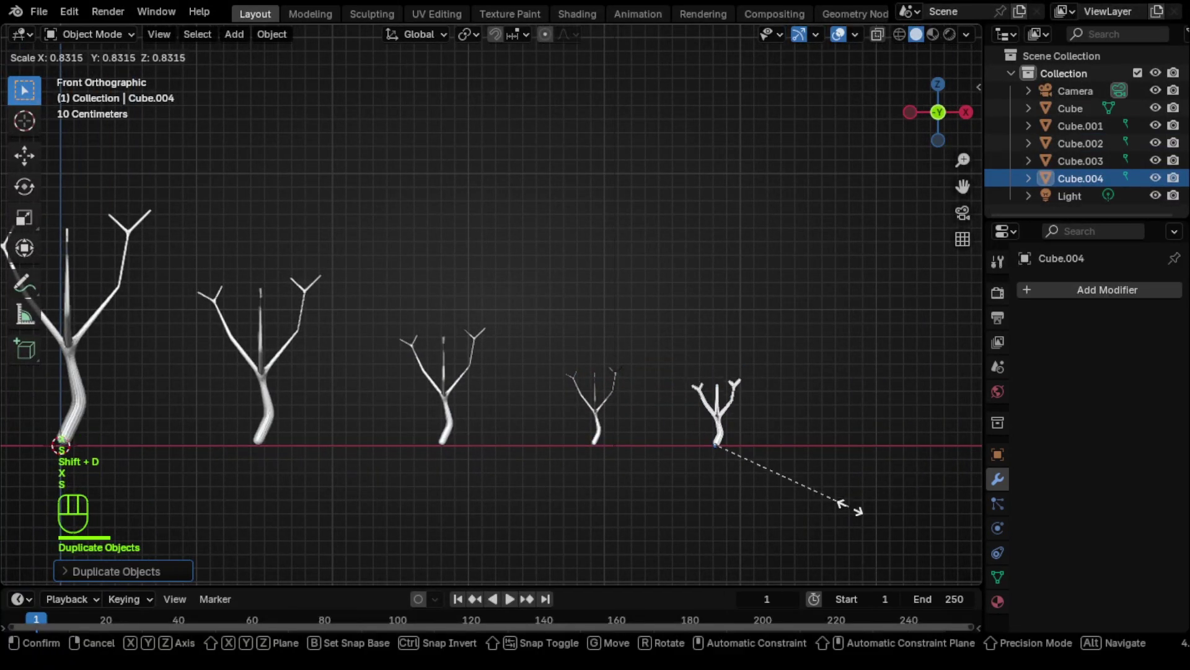
left_click(809, 492)
Move the four smaller tree copies, along with the light, into a new collection named Dahan.
left_click_drag(211, 262, 761, 466)
key("m")
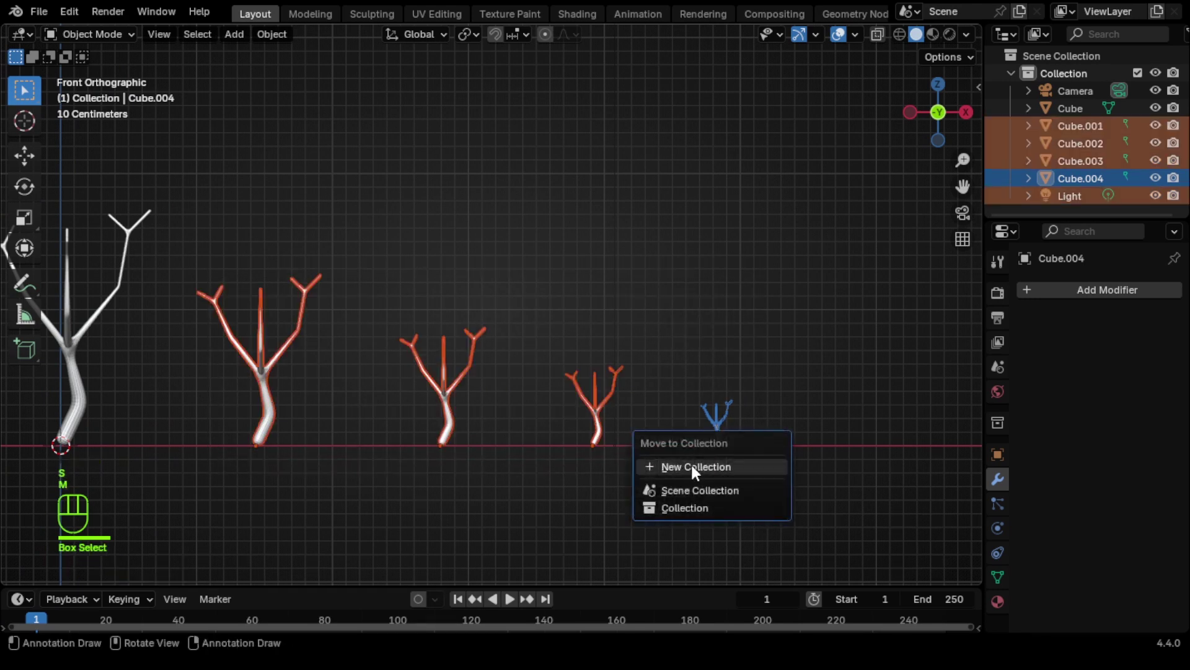
left_click(692, 466)
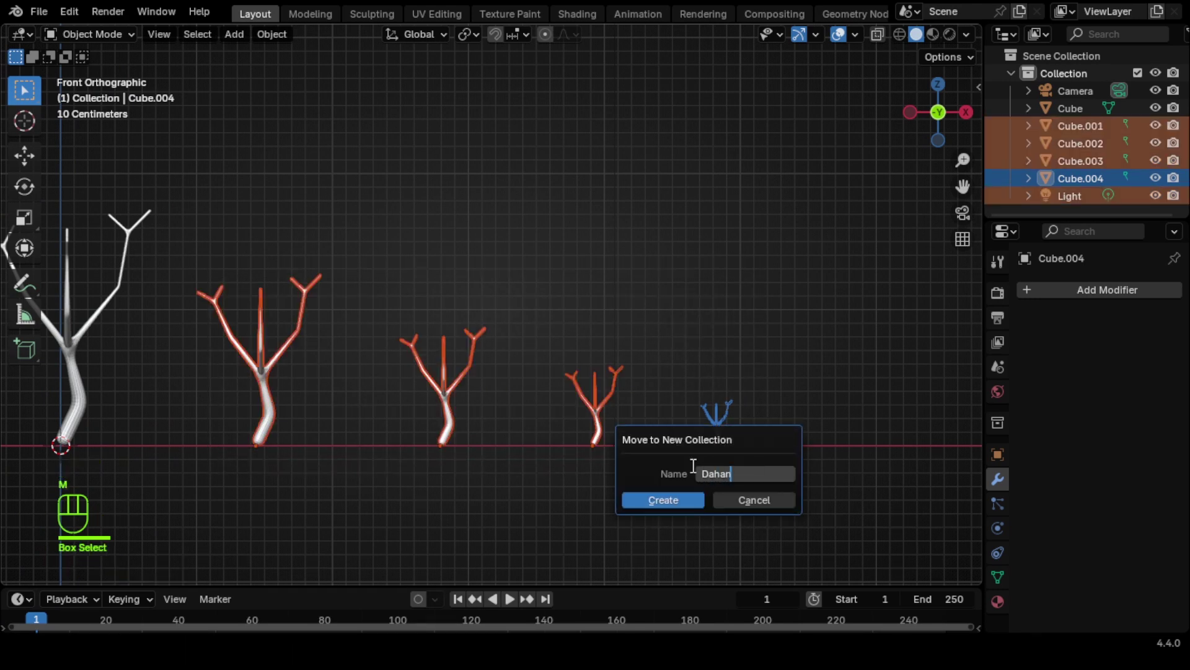
left_click(689, 497)
Isolate the original large tree in local view and switch it to Weight Paint mode.
scroll(600, 493, "down", 2)
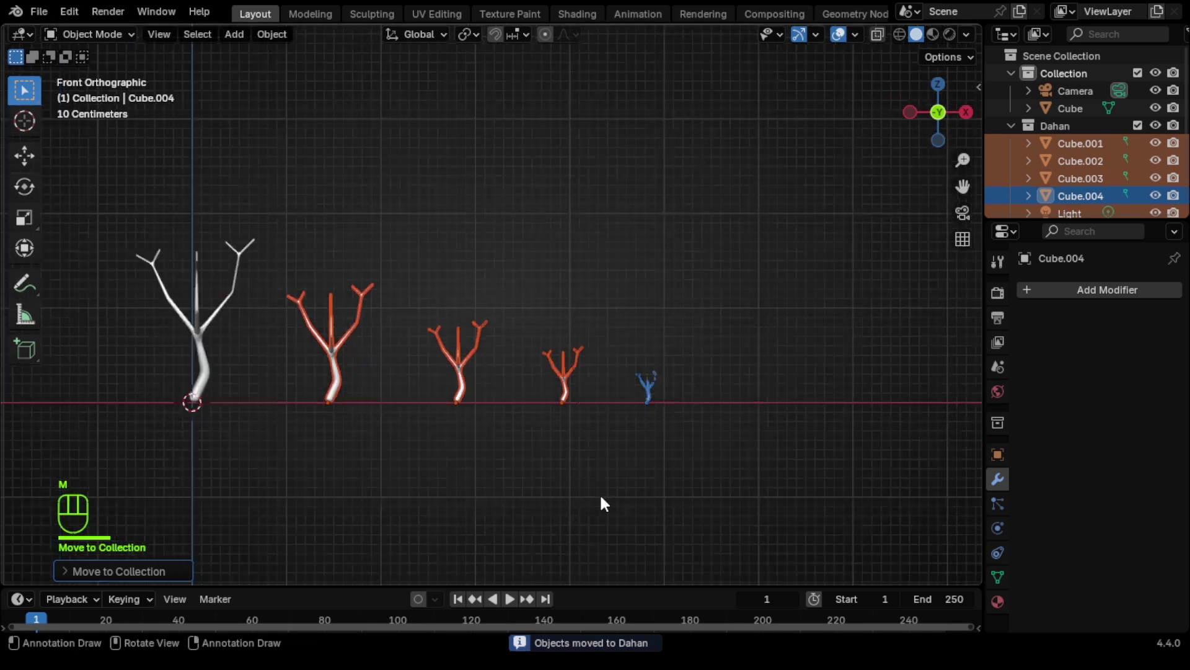
middle_click_drag(418, 439, 176, 387)
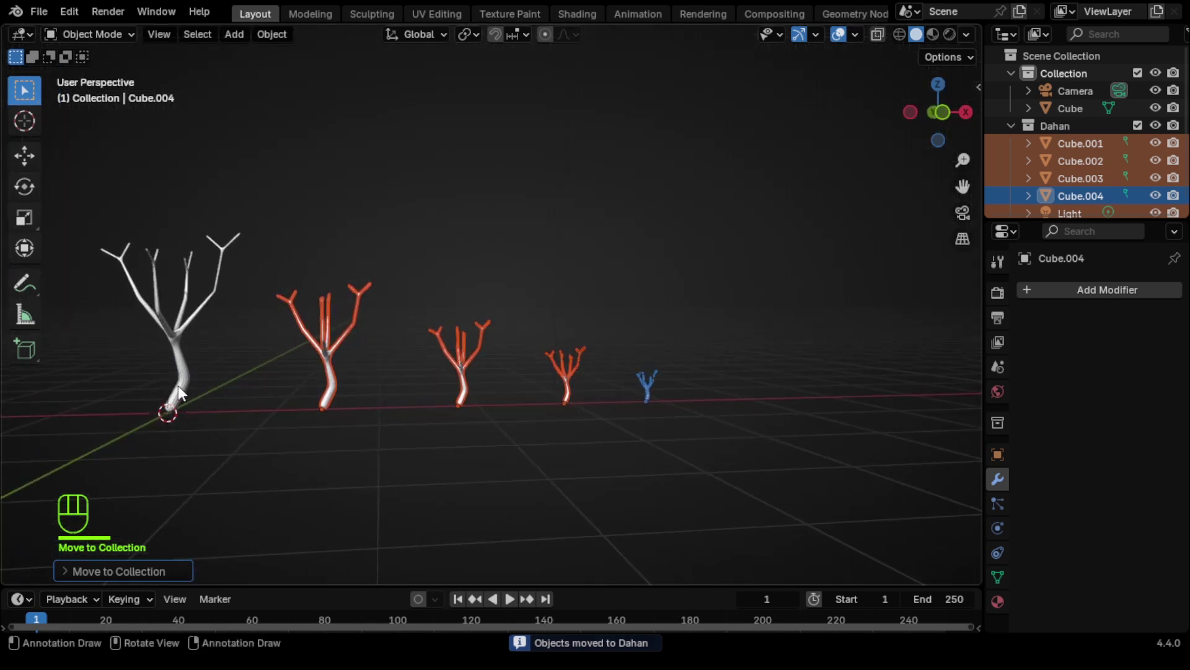
left_click(178, 386)
key("KP_Divide")
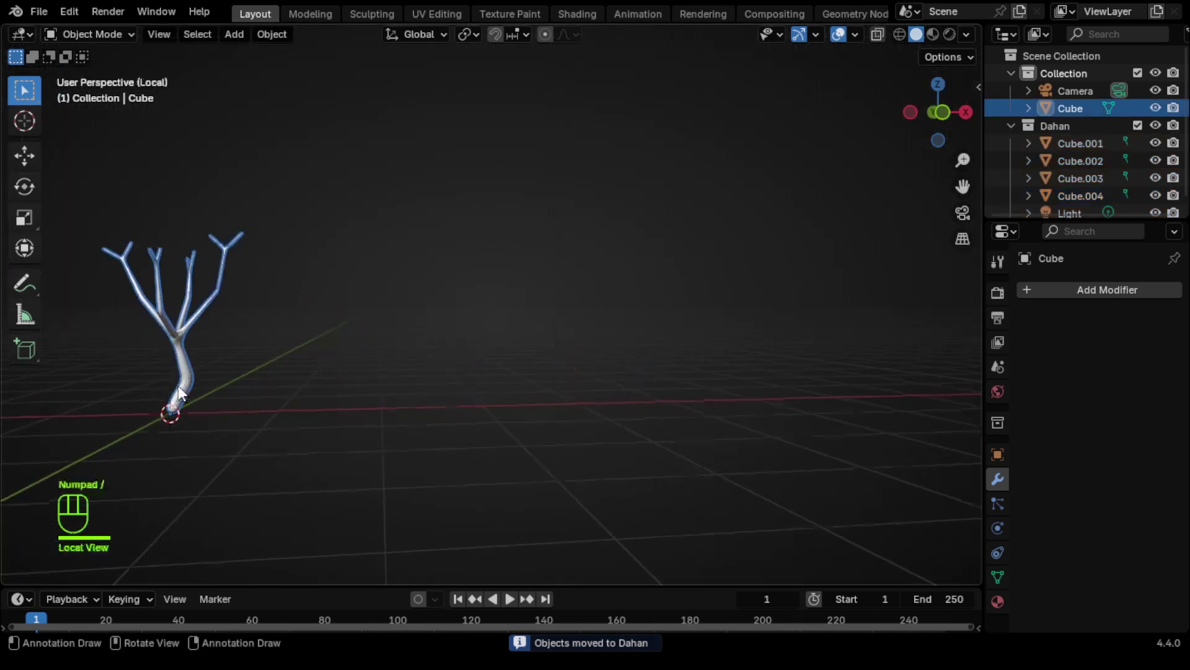
middle_click_drag(433, 340, 429, 351, "shift")
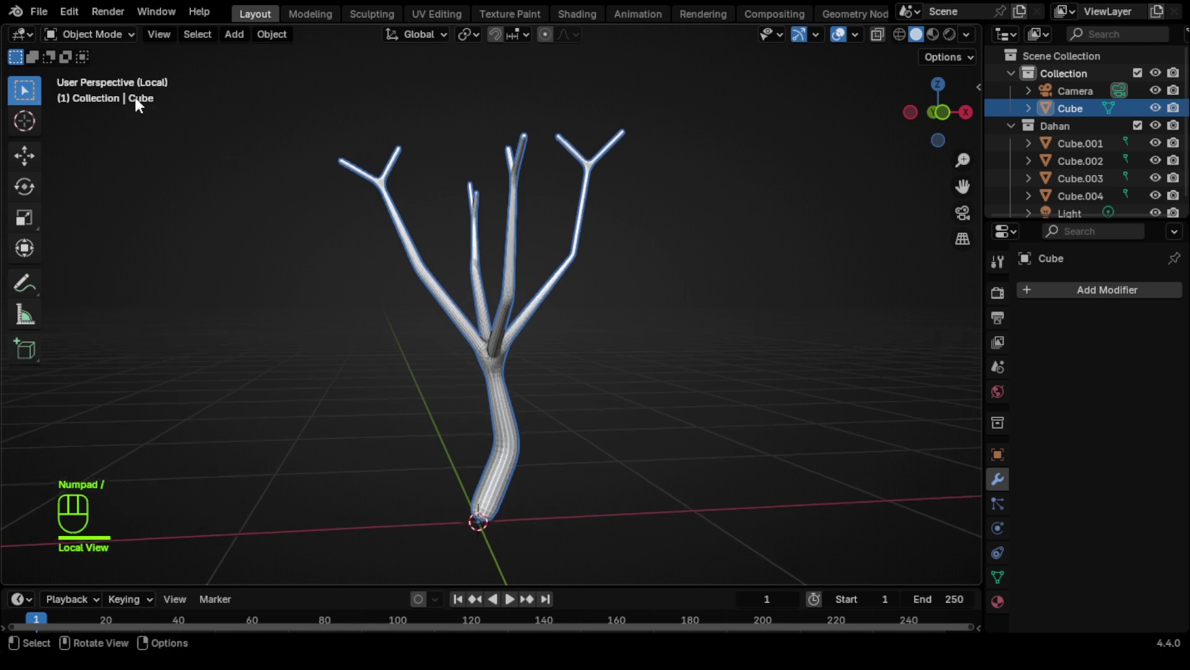
left_click(91, 34)
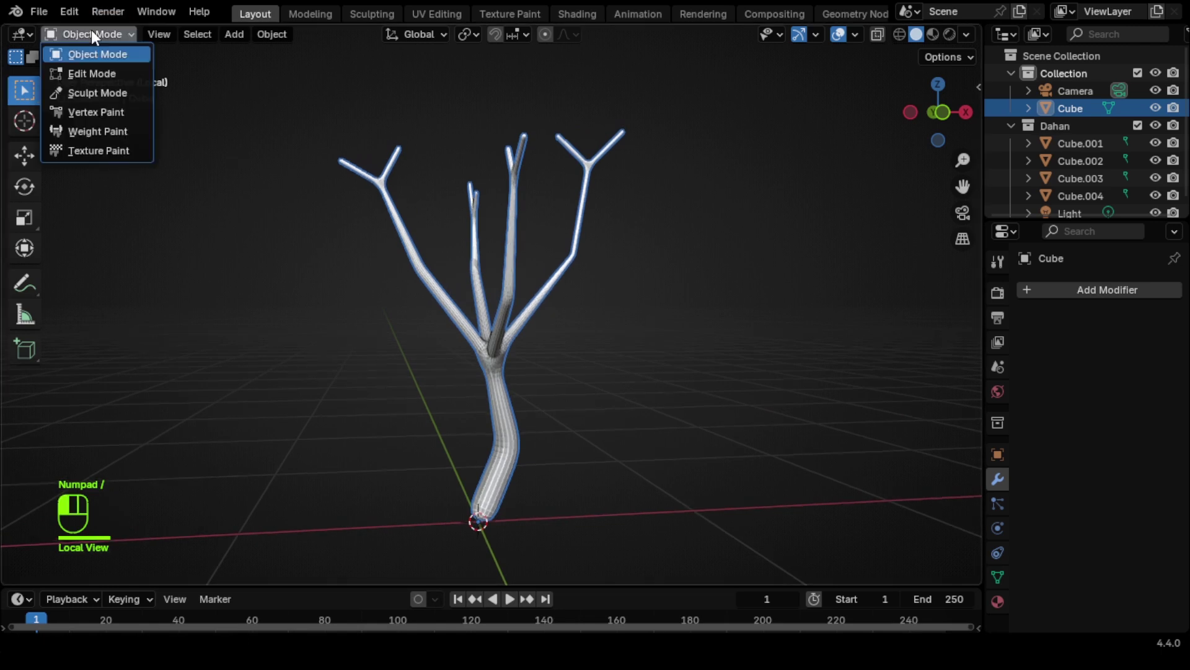
left_click(99, 128)
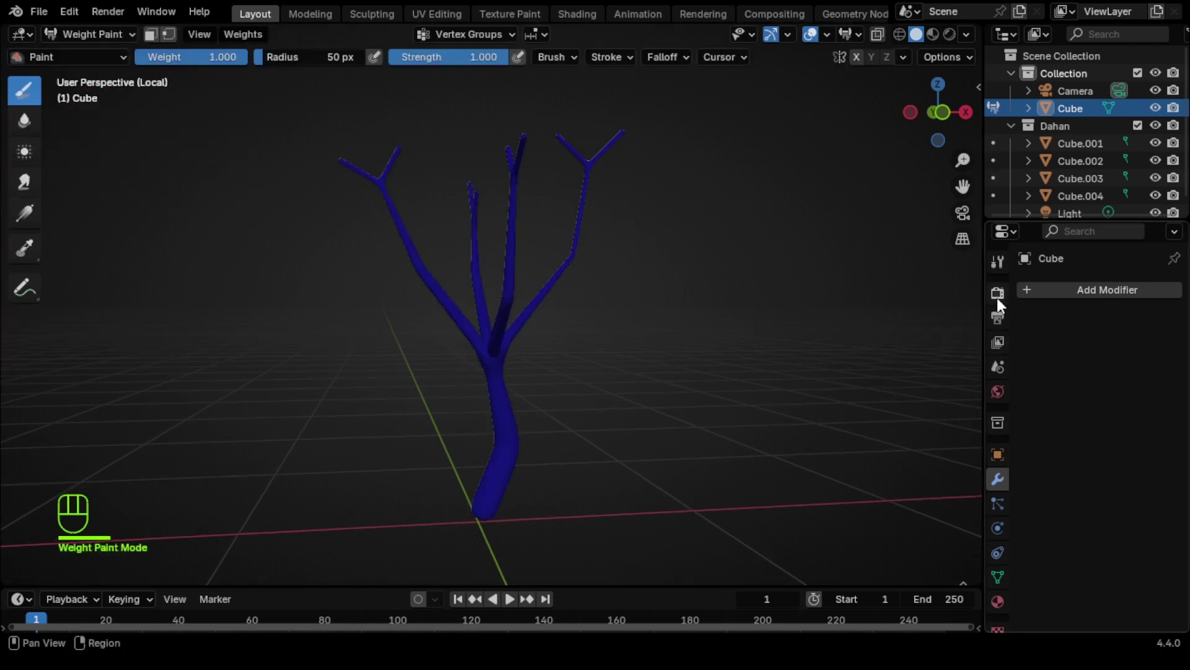
Set the weight paint brush strength to 0.3.
left_click(997, 263)
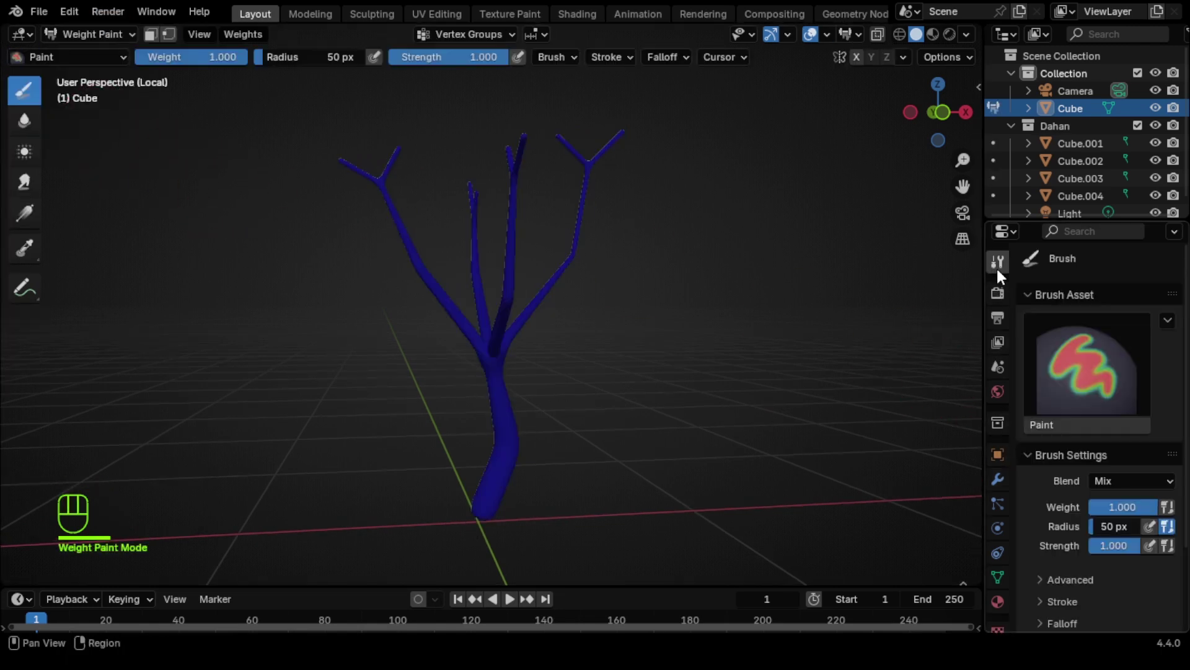
left_click(1124, 545)
type("0.3")
key("Return")
Paint weight onto two main branches and their twigs, leaving the trunk and the branching joint unpainted.
scroll(504, 348, "up", 2)
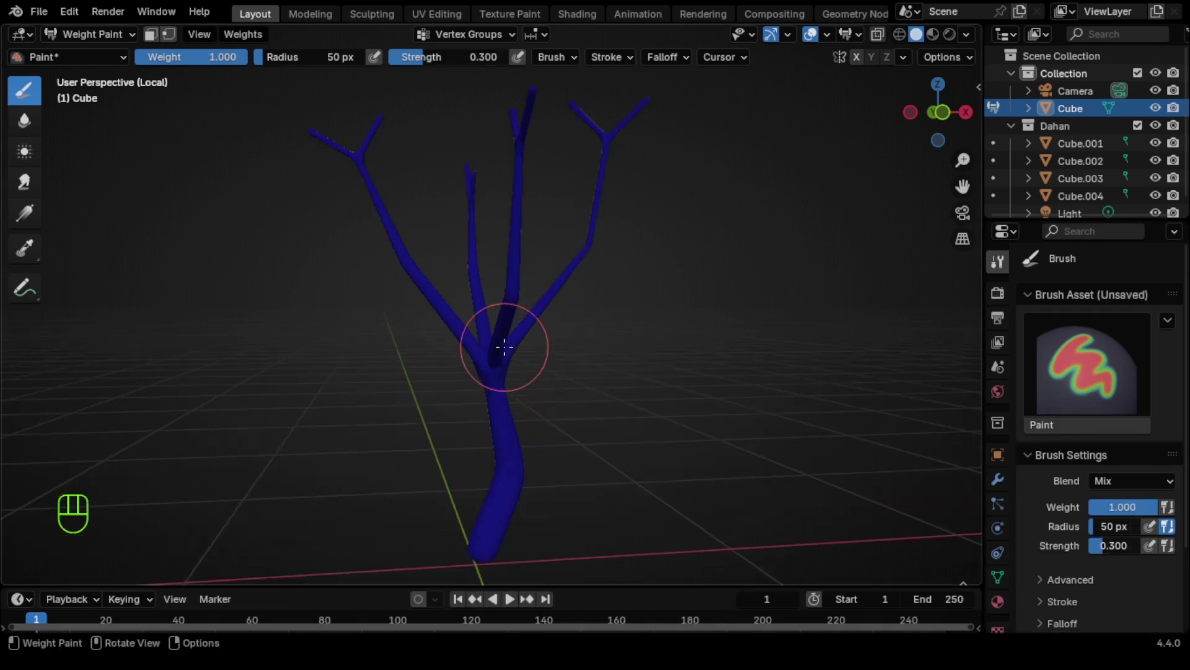
scroll(504, 348, "up", 2)
middle_click_drag(466, 320, 512, 396, "shift")
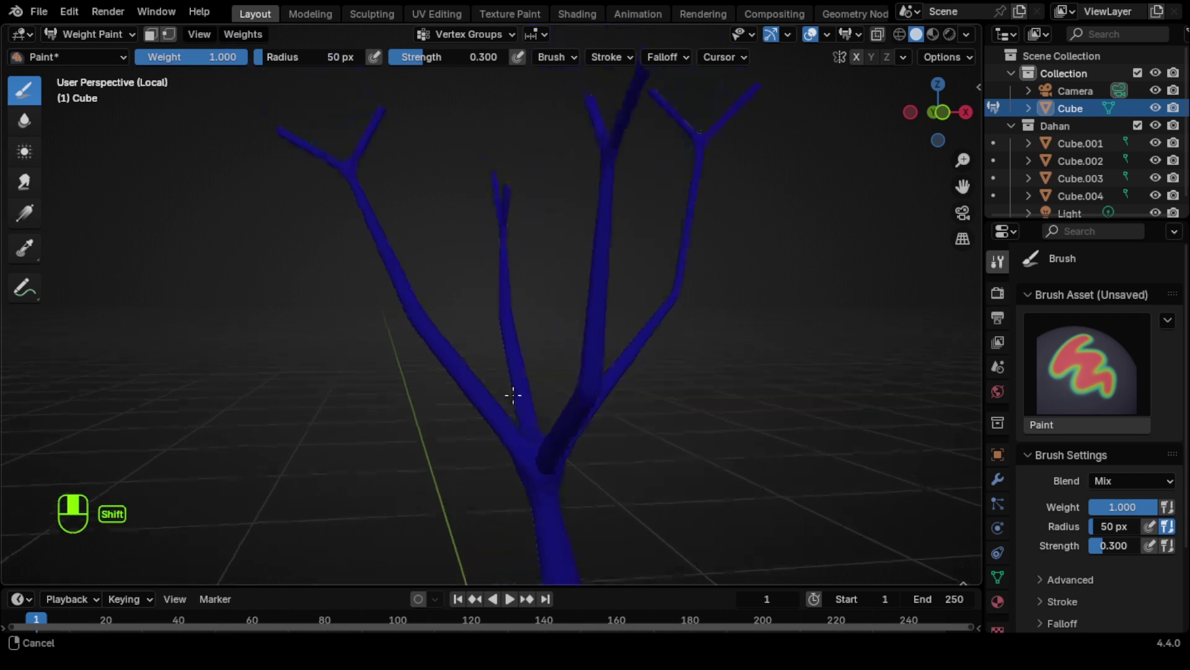
left_click_drag(313, 154, 281, 142)
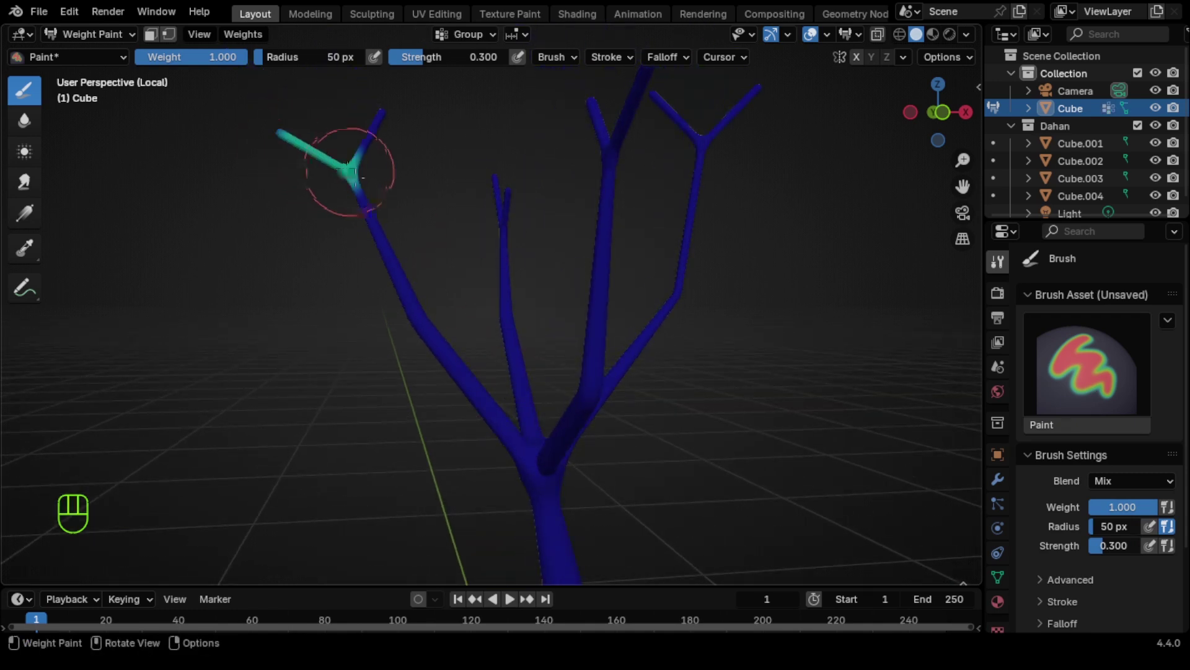
left_click_drag(383, 252, 384, 226)
mouse_move(367, 158)
left_mouse_down()
mouse_move(337, 183)
mouse_move(469, 391)
mouse_move(366, 180)
mouse_move(438, 366)
mouse_move(374, 226)
mouse_move(361, 153)
mouse_move(388, 260)
mouse_move(364, 155)
left_mouse_up()
middle_click_drag(577, 372, 546, 444)
mouse_move(546, 444)
left_mouse_down()
mouse_move(627, 399)
mouse_move(686, 175)
mouse_move(675, 335)
mouse_move(722, 186)
mouse_move(670, 354)
mouse_move(767, 170)
mouse_move(659, 391)
left_mouse_up()
Set the brush blend to Subtract and remove weight from the twig tips of the painted branches.
left_click(1133, 480)
left_click(1097, 329)
left_click_drag(783, 160, 678, 178)
Set the brush blend back to Mix and paint weight onto a third branch and its twigs.
left_click(1133, 480)
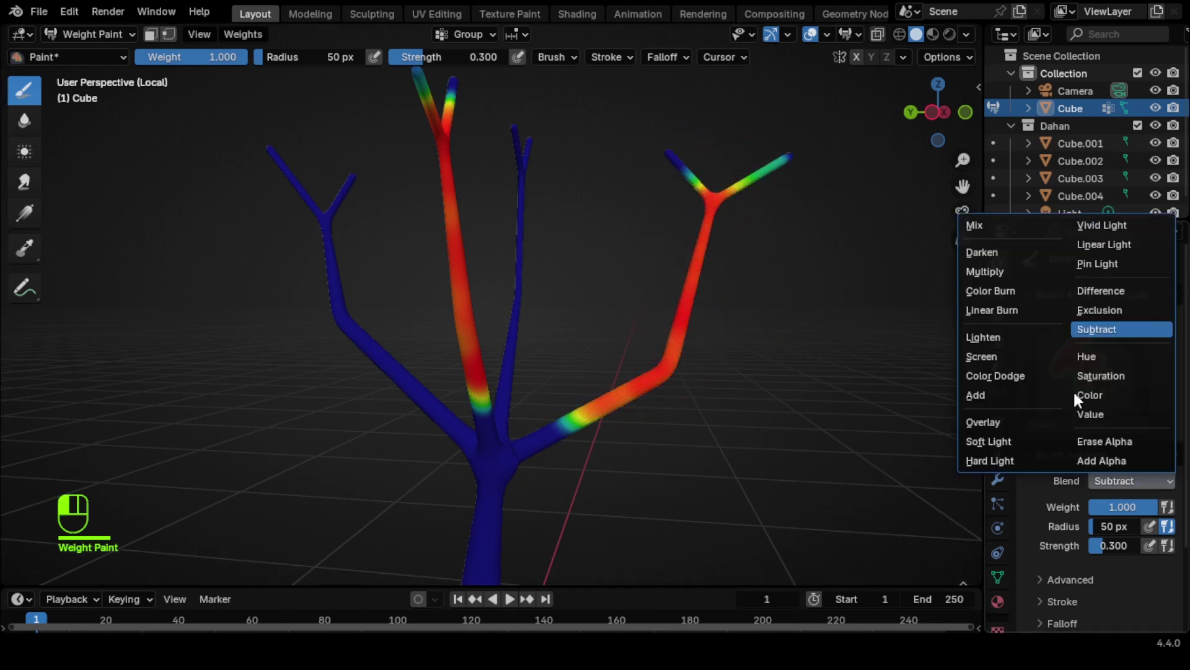
left_click(977, 225)
middle_click_drag(732, 309, 558, 313)
left_click_drag(623, 381, 673, 323)
middle_click_drag(732, 211, 706, 310, "shift")
mouse_move(682, 298)
left_mouse_down()
mouse_move(686, 258)
mouse_move(610, 469)
mouse_move(709, 199)
mouse_move(751, 165)
left_mouse_up()
left_click_drag(640, 168, 642, 168)
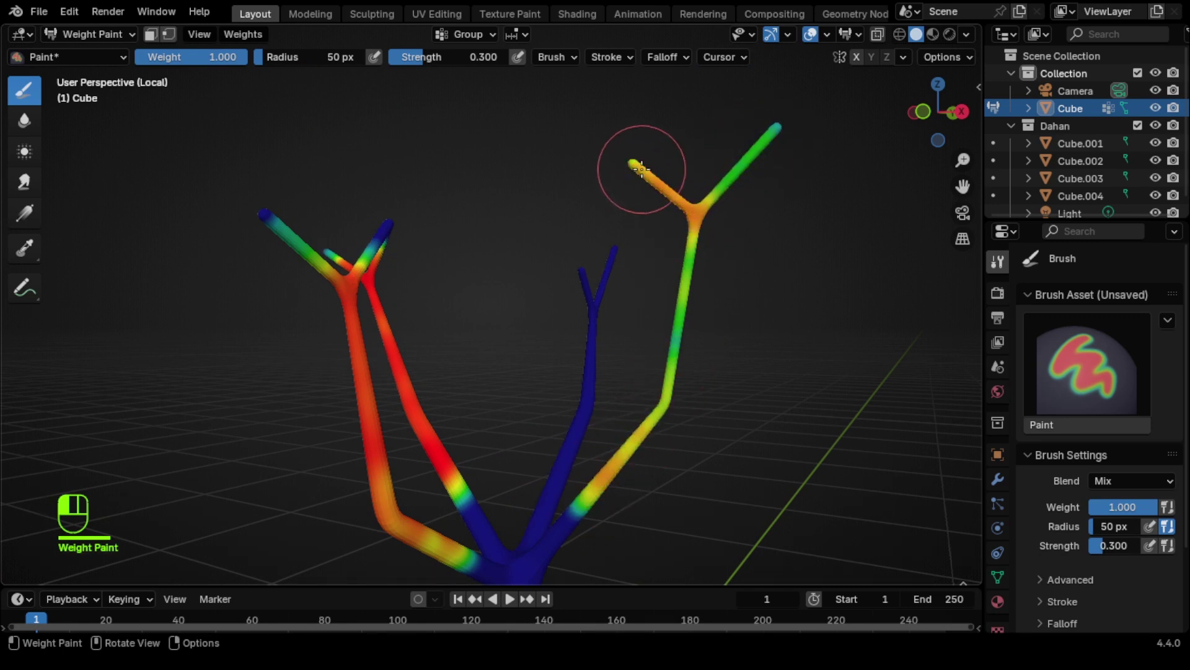
Lower the third branch's twig-tip weights with Subtract blending, and strengthen the weight along the branches with Mix.
left_click(1132, 481)
left_click(1095, 327)
left_click(1132, 481)
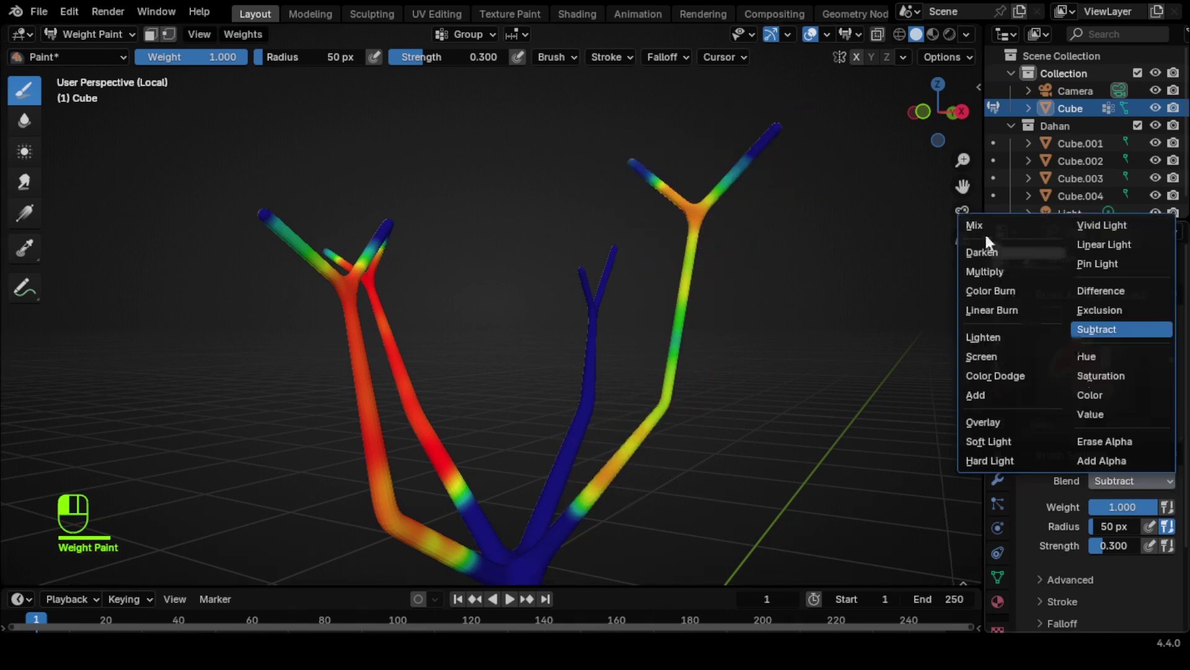
left_click(986, 223)
mouse_move(648, 191)
left_mouse_down()
mouse_move(686, 292)
mouse_move(641, 432)
mouse_move(675, 292)
mouse_move(608, 457)
mouse_move(694, 241)
left_mouse_up()
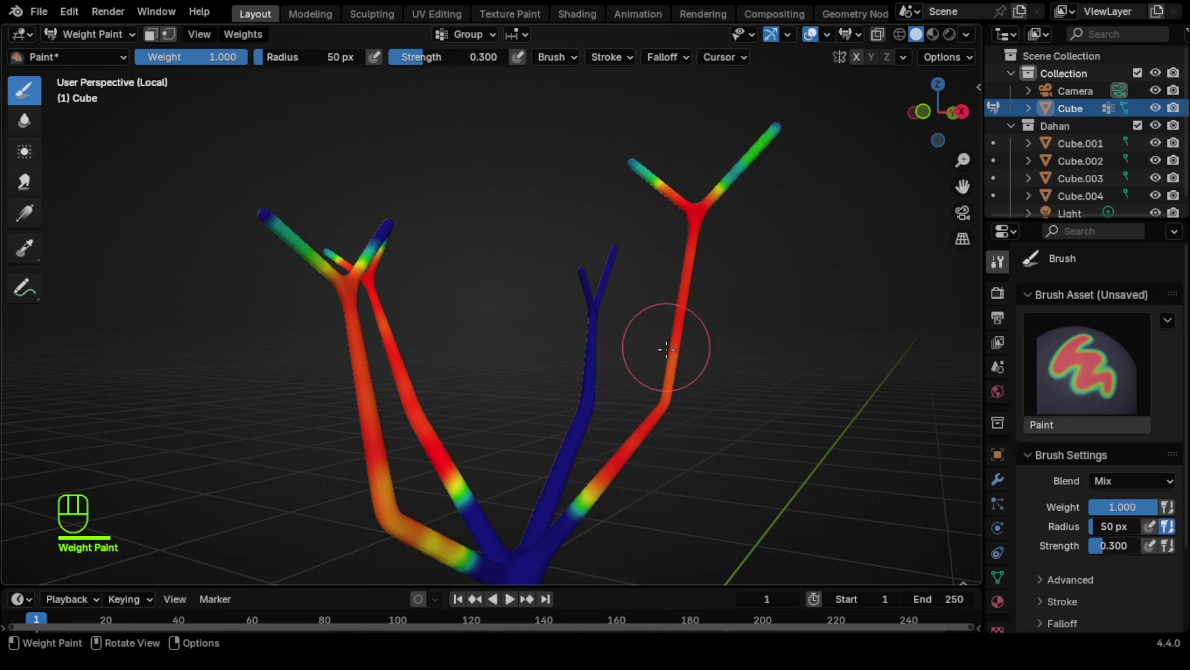
left_click_drag(666, 350, 618, 459)
mouse_move(428, 409)
left_mouse_down()
mouse_move(391, 534)
mouse_move(405, 495)
left_mouse_up()
Paint full weight along the last unpainted branch, keeping its base and twig tips lighter.
mouse_move(484, 403)
middle_mouse_down()
mouse_move(402, 413)
mouse_move(357, 443)
middle_mouse_up()
scroll(609, 275, "up", 3)
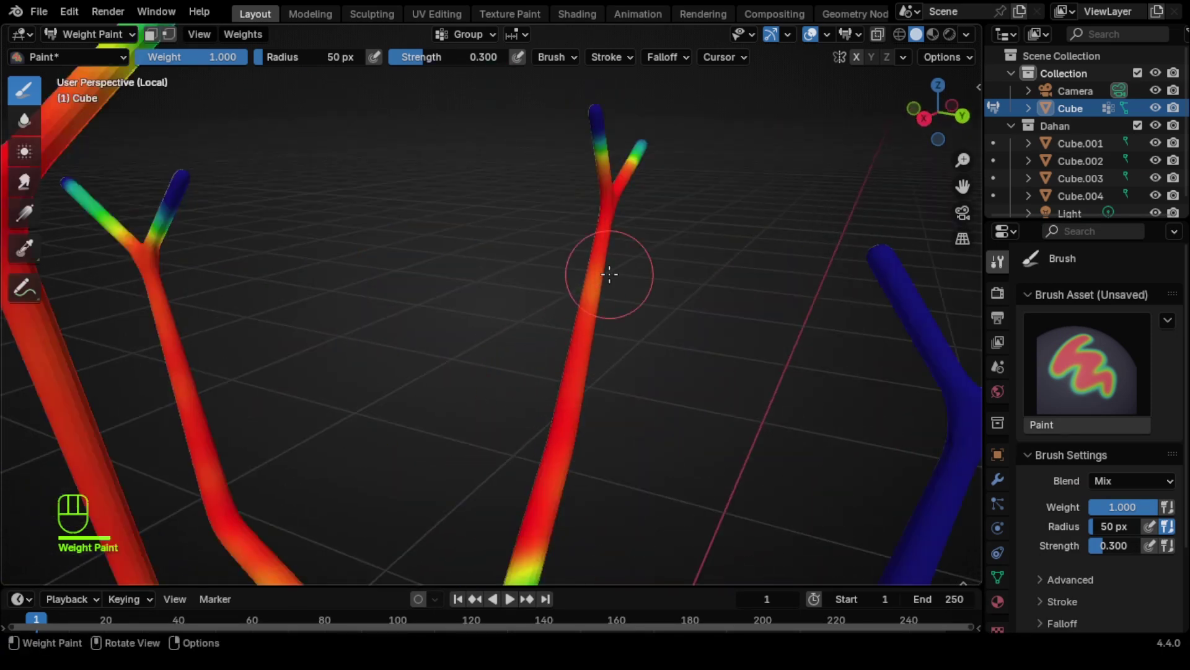
middle_click_drag(556, 448, 327, 430)
mouse_move(248, 291)
middle_mouse_down()
mouse_move(332, 377)
mouse_move(285, 352)
middle_mouse_up()
mouse_move(353, 419)
left_mouse_down()
mouse_move(253, 332)
mouse_move(253, 181)
mouse_move(192, 165)
mouse_move(234, 234)
mouse_move(244, 351)
mouse_move(310, 390)
left_mouse_up()
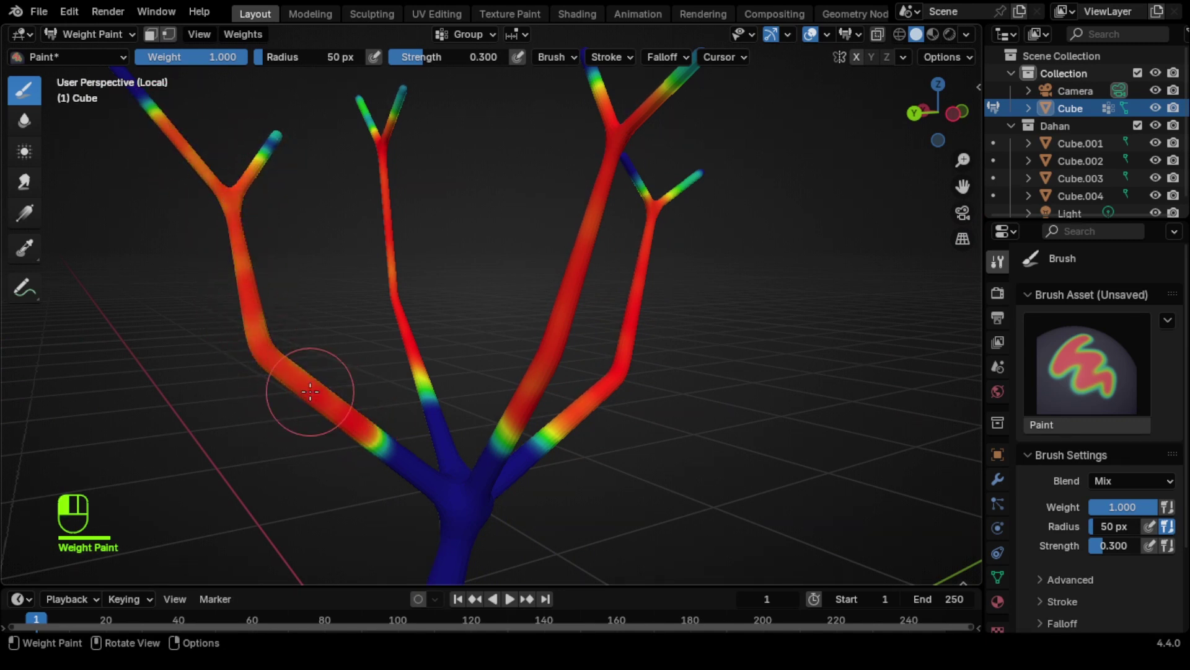
Touch up the weight around all sides of the branches with the Mix brush for even coverage.
middle_click_drag(310, 391, 580, 403)
mouse_move(579, 403)
left_mouse_down()
mouse_move(627, 430)
mouse_move(597, 436)
left_mouse_up()
middle_click_drag(687, 304, 648, 334)
mouse_move(617, 403)
left_mouse_down()
mouse_move(752, 181)
mouse_move(589, 417)
left_mouse_up()
mouse_move(573, 286)
middle_mouse_down()
mouse_move(547, 280)
mouse_move(434, 329)
middle_mouse_up()
scroll(386, 353, "up", 2)
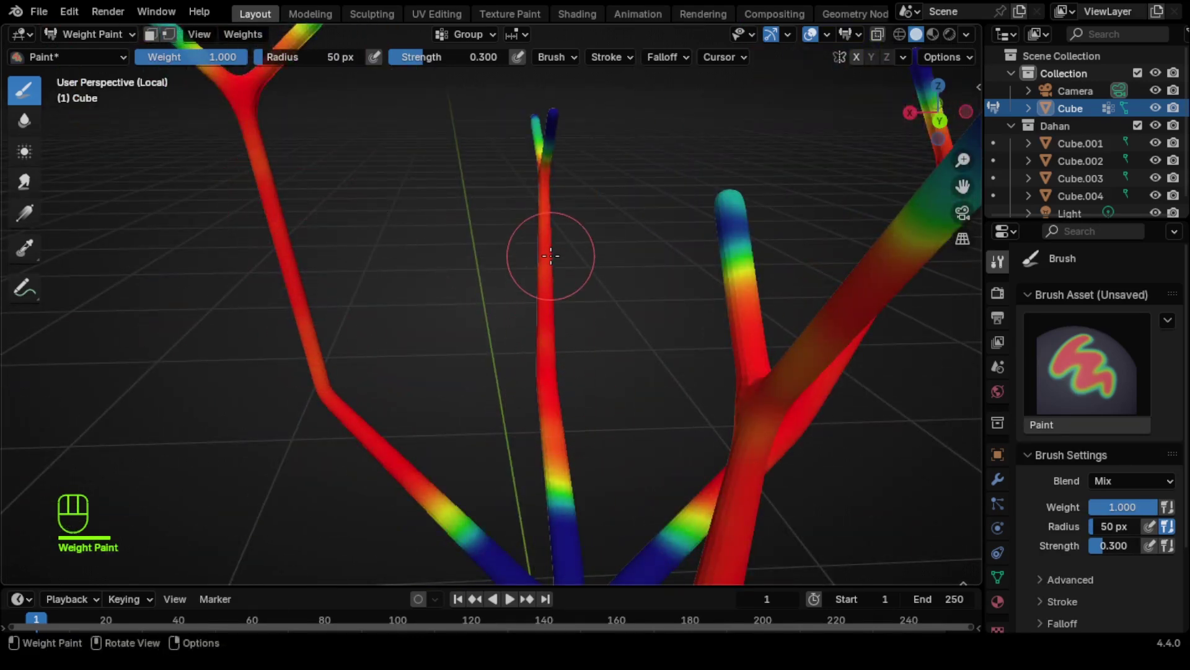
Return the tree to Object Mode and exit local view to bring back the smaller trees.
scroll(546, 229, "down", 5)
mouse_move(558, 399)
middle_mouse_down()
mouse_move(704, 348)
mouse_move(662, 326)
mouse_move(664, 341)
middle_mouse_up()
left_click(117, 34)
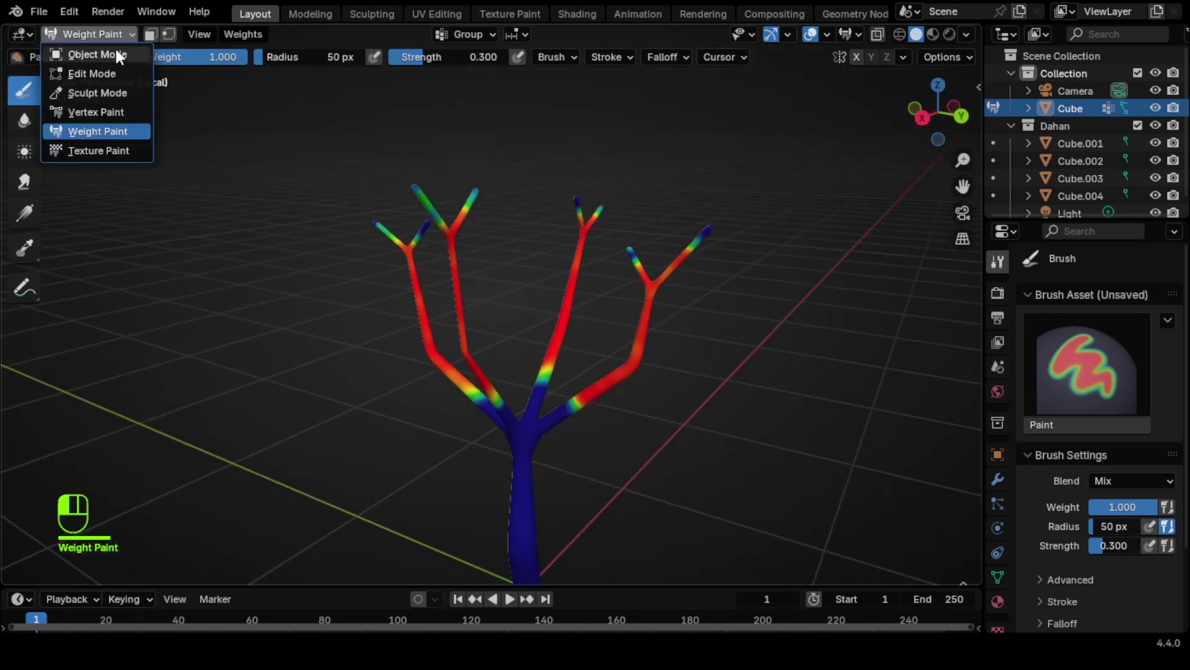
left_click(114, 53)
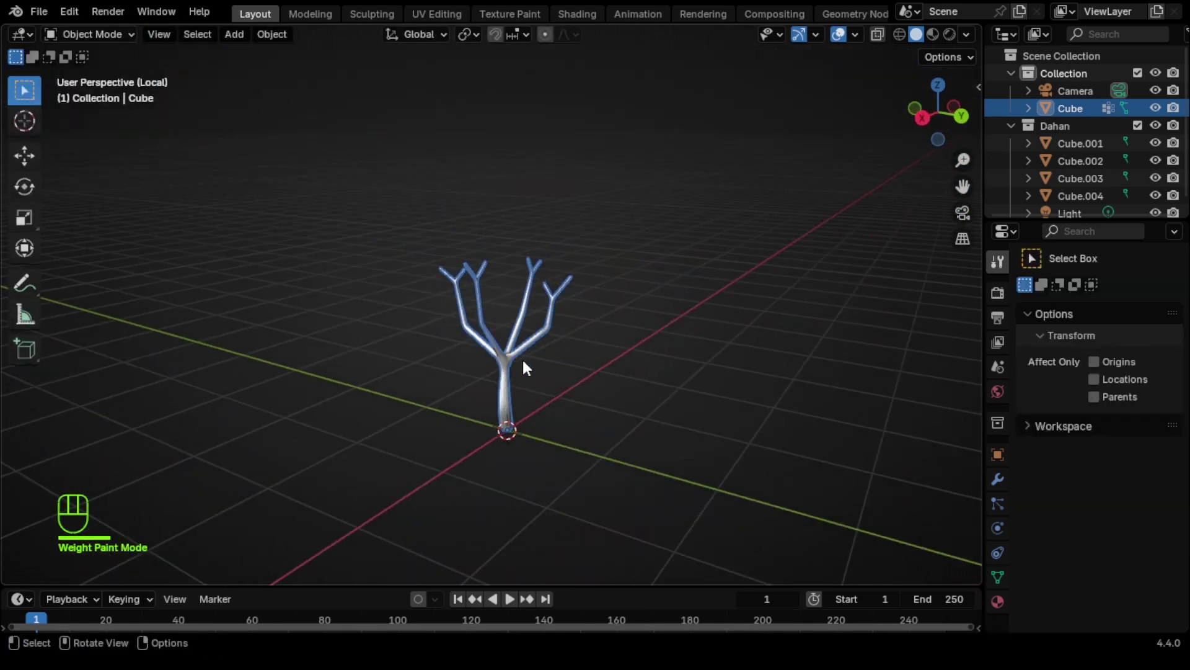
key("KP_Divide")
middle_click_drag(415, 393, 497, 440)
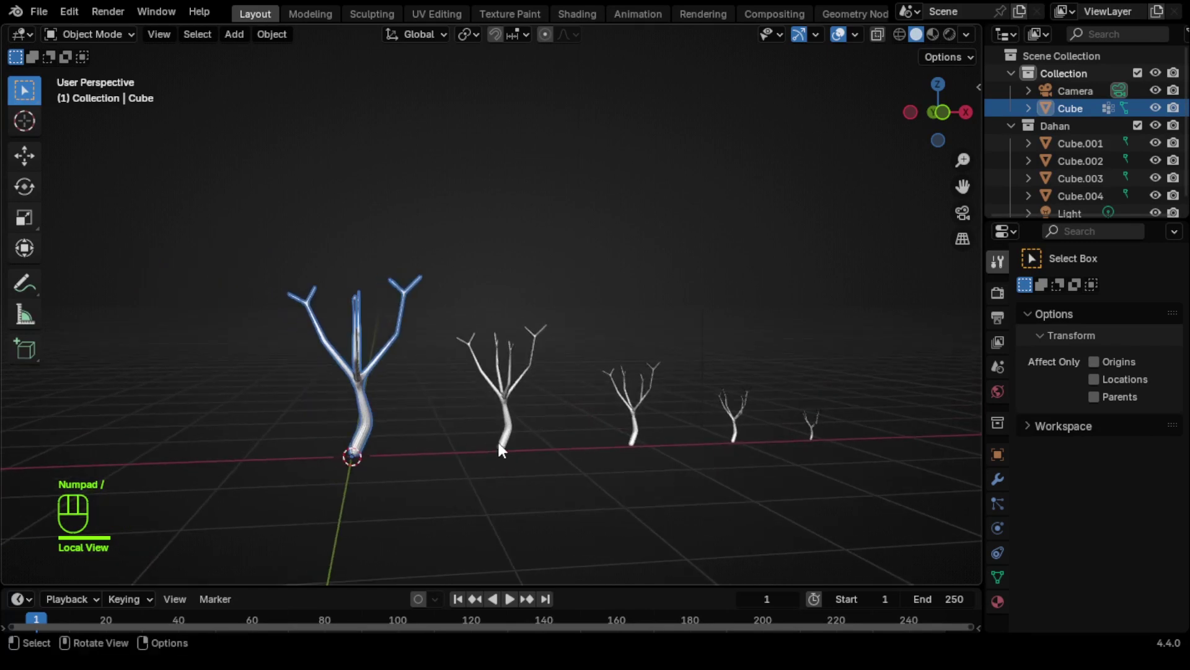
Add a Hair particle system to the large tree with Advanced enabled and an emission number of 50.
left_click(998, 504)
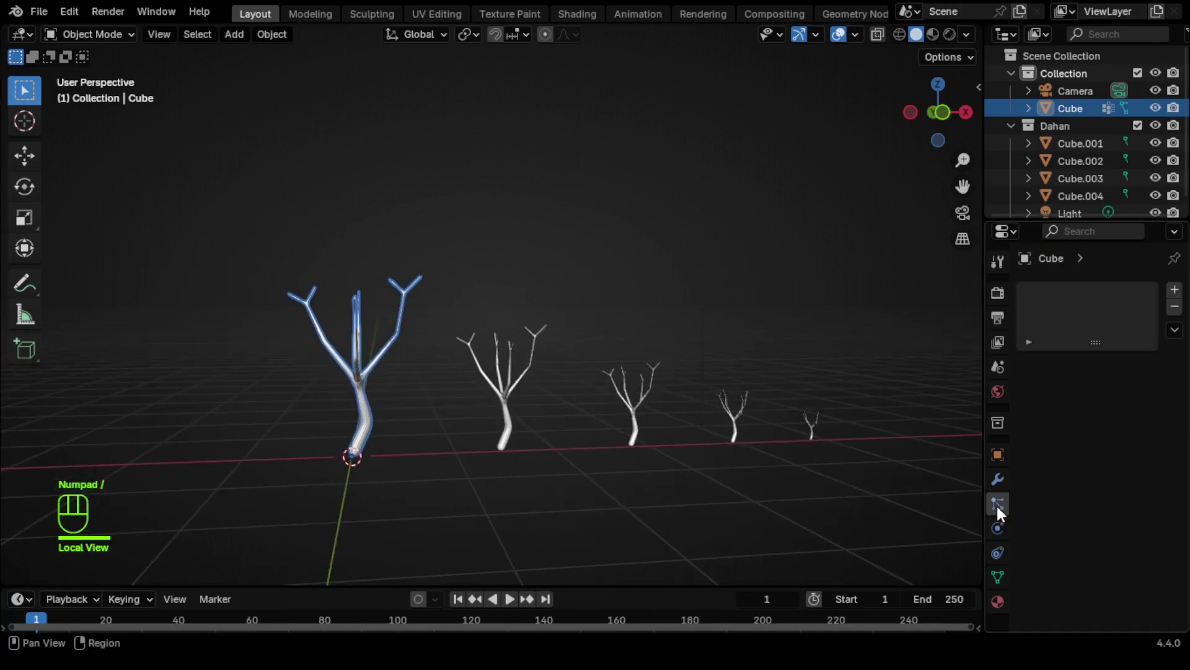
left_click(1174, 290)
left_click(1146, 385)
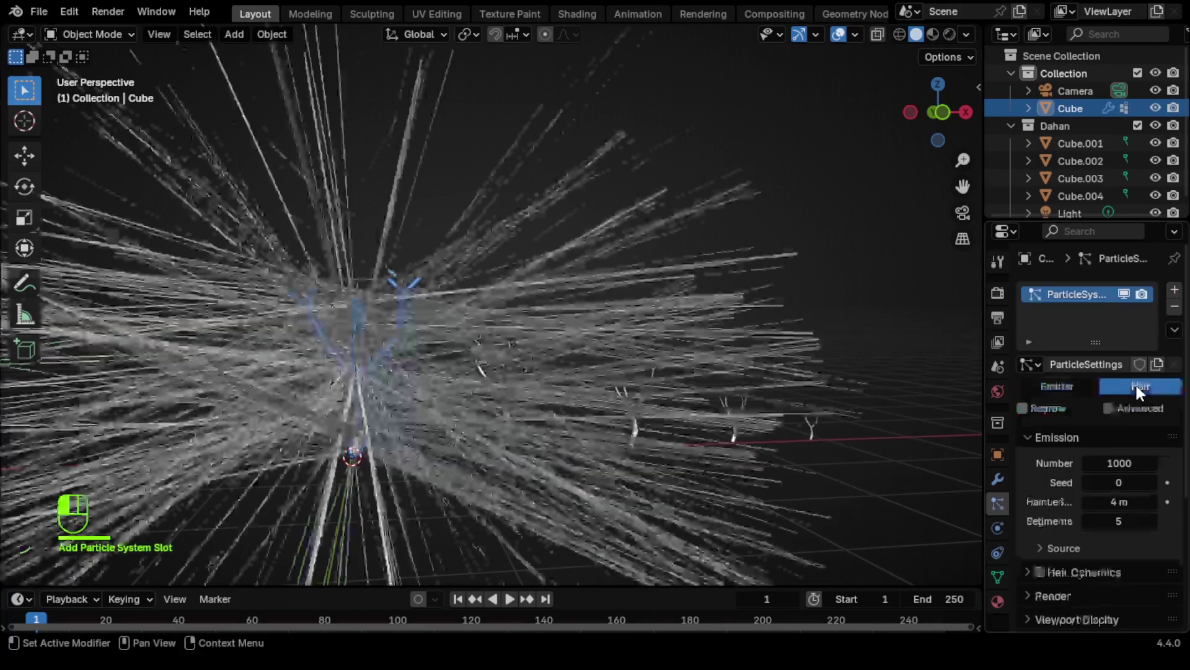
left_click(1111, 407)
left_click(1122, 462)
type("5")
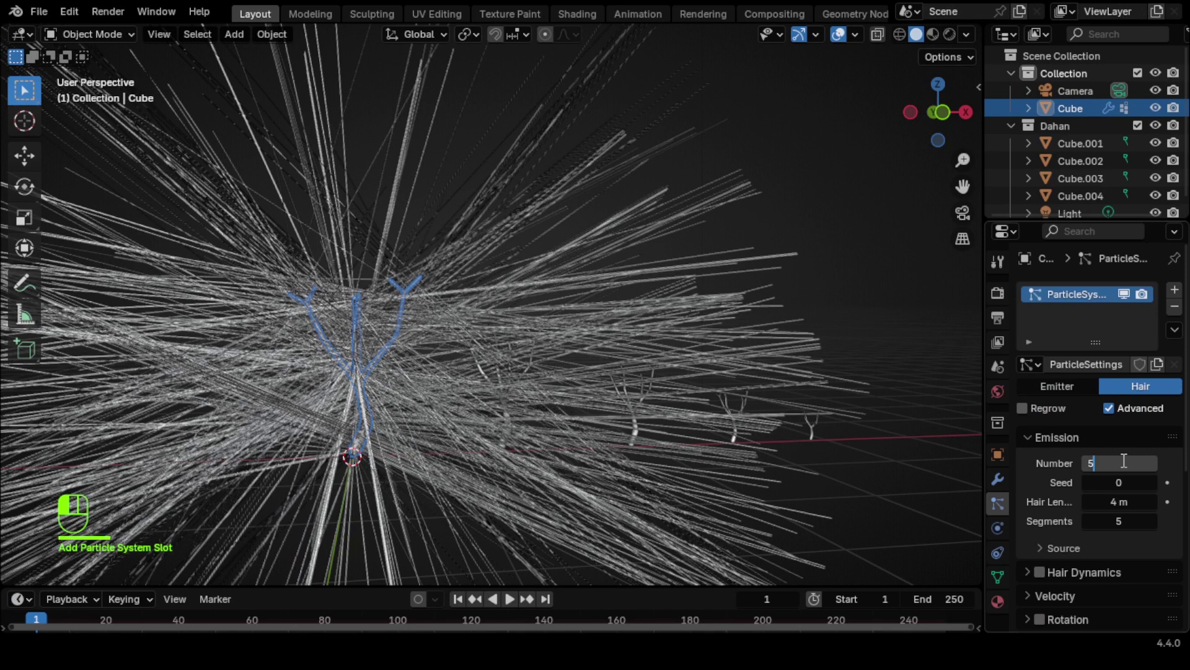
type("0")
key("Return")
scroll(1078, 534, "down", 1)
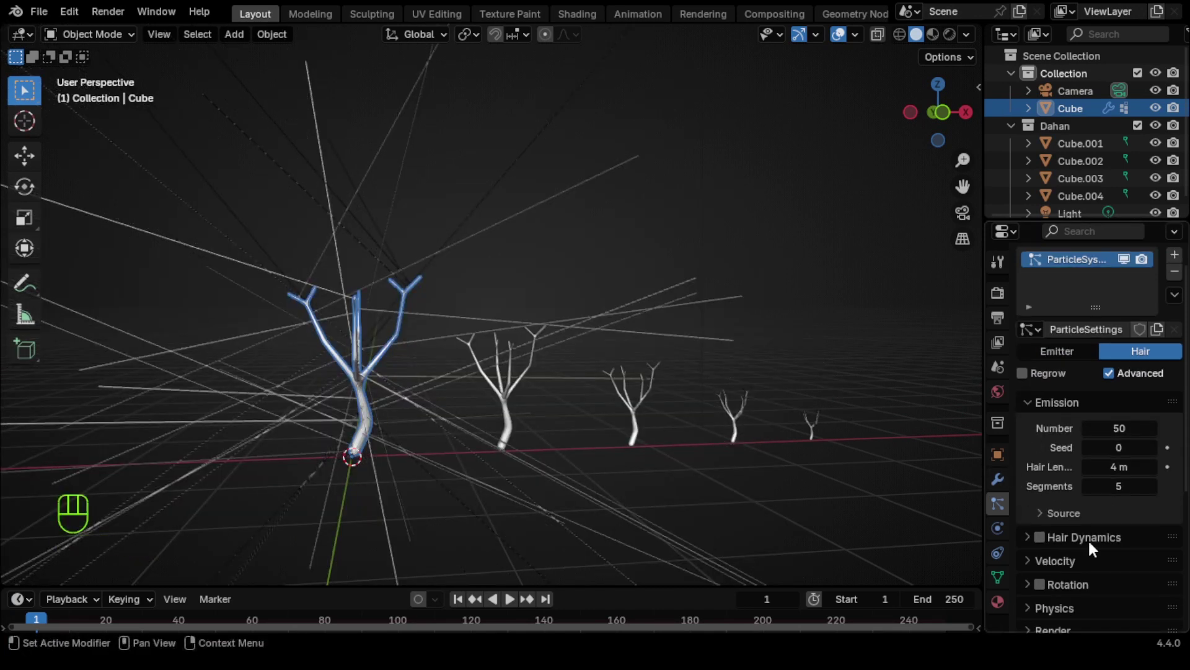
Enable Rotation for the large tree's hair particles and set the orientation axis to Normal.
scroll(1062, 550, "down", 1)
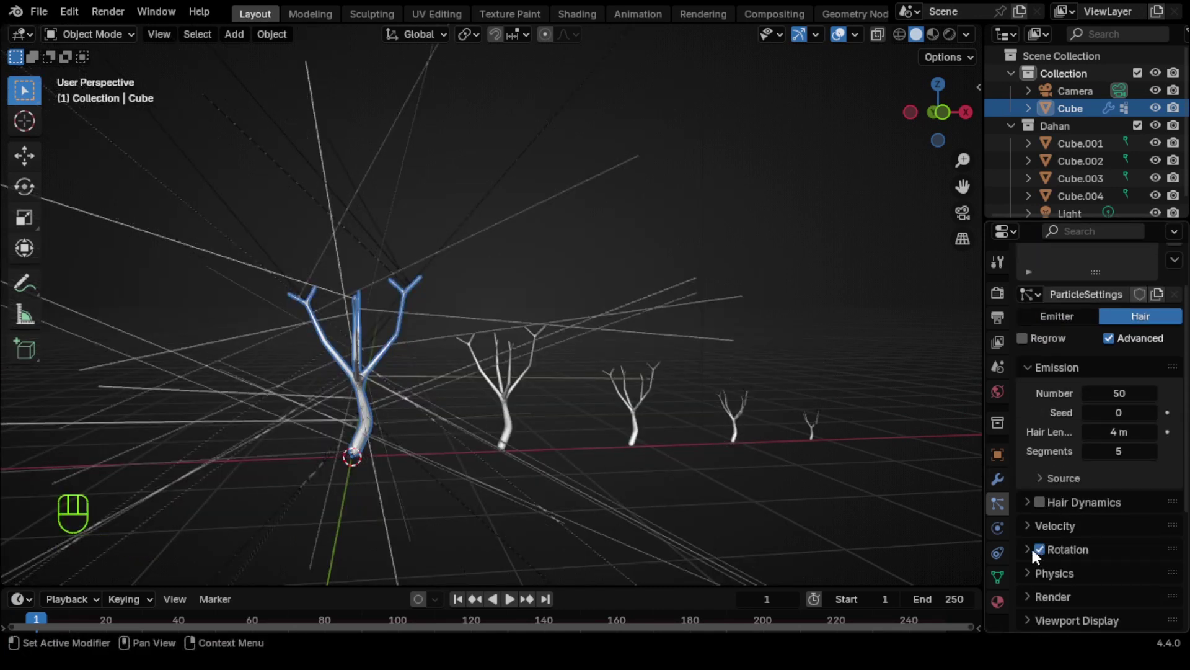
left_click(1033, 548)
scroll(1062, 553, "down", 4)
left_click(1106, 434)
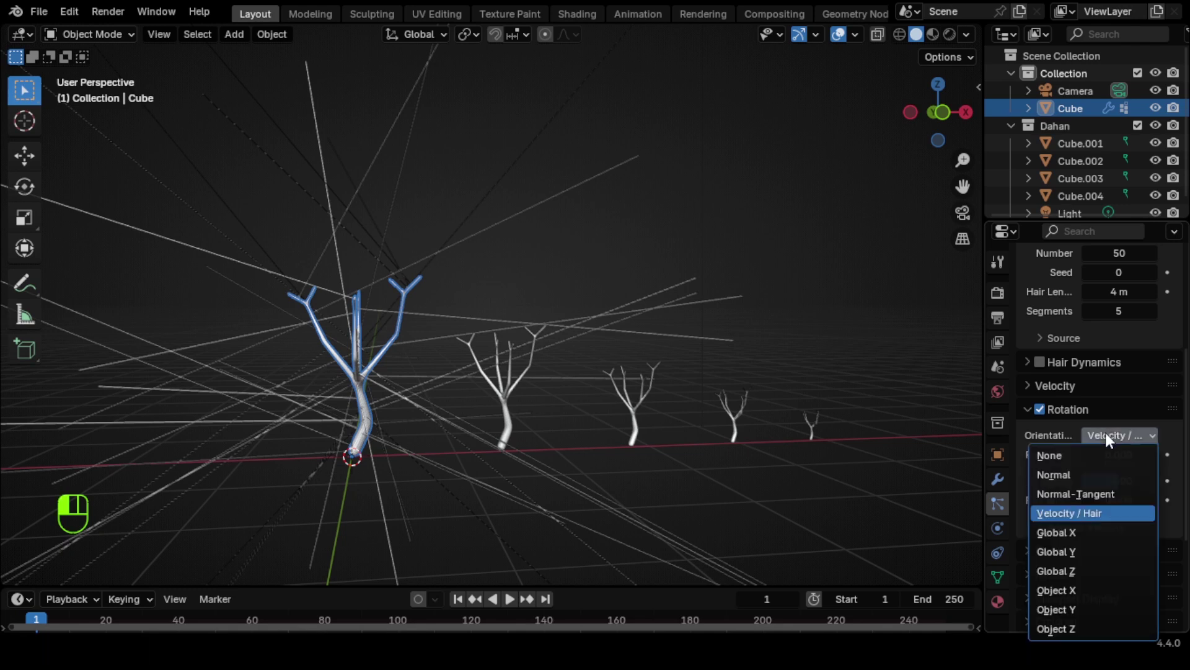
left_click(1072, 472)
scroll(1072, 486, "down", 1)
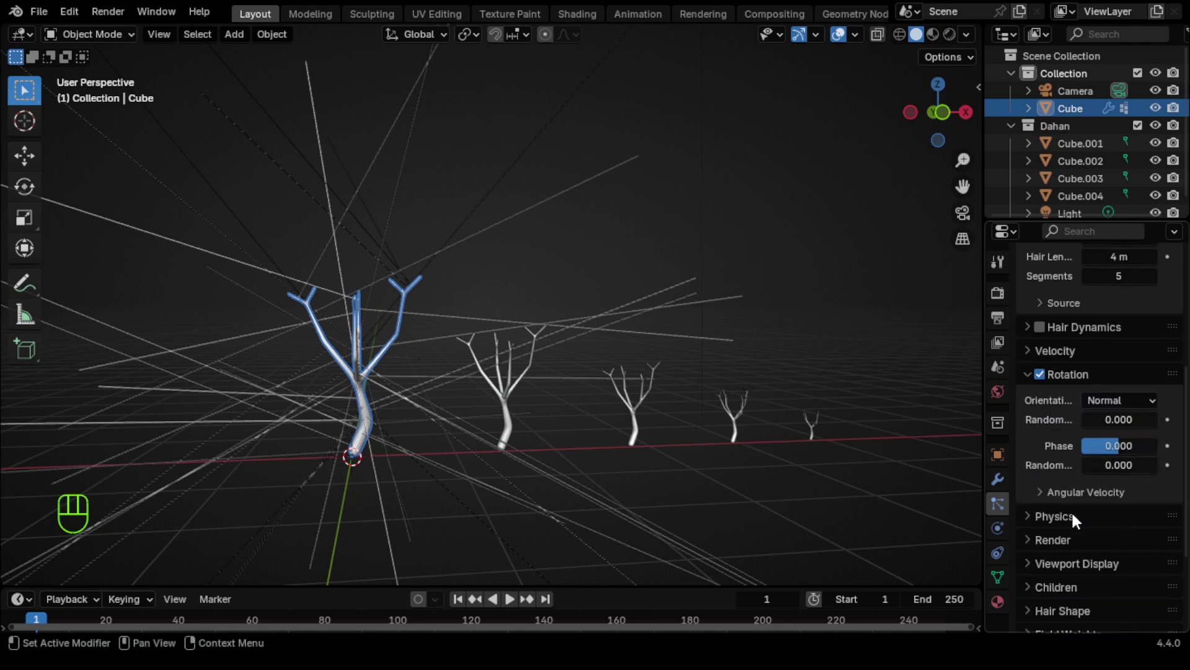
Render the hair particles as a collection, using Dahan as the instance collection.
left_click(1029, 505)
left_click(1116, 532)
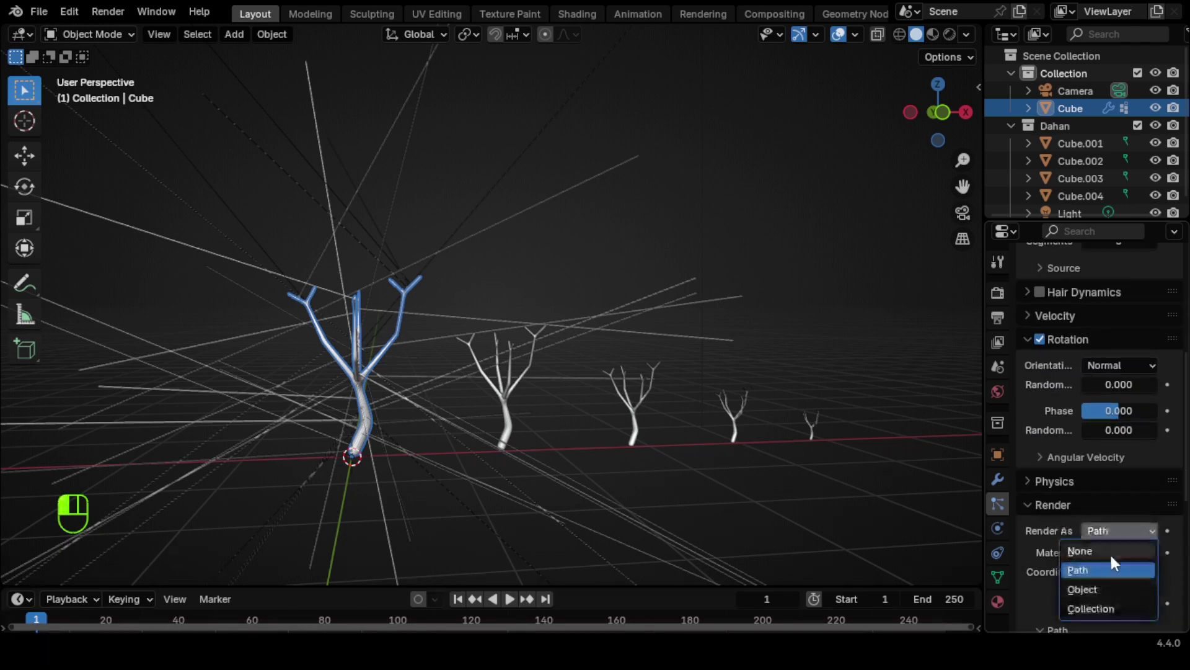
left_click(1101, 604)
scroll(1105, 571, "down", 3)
left_click(1122, 554)
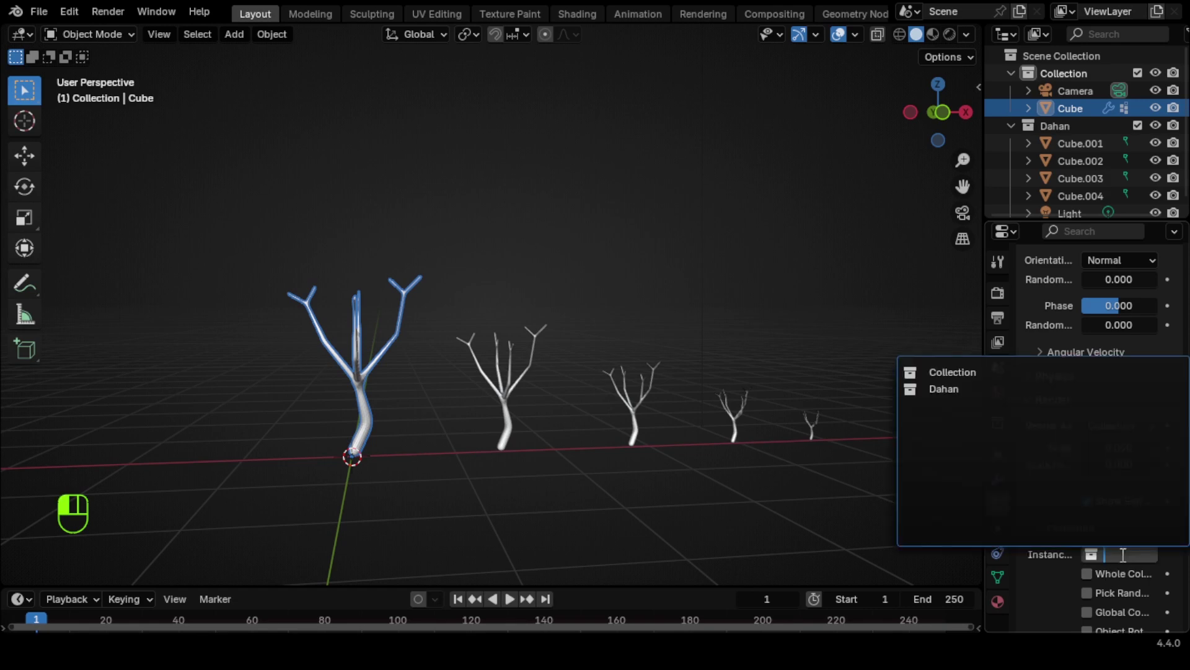
left_click(978, 390)
Delete the light from the Dahan collection so that only the smaller trees are scattered.
scroll(289, 414, "up", 8)
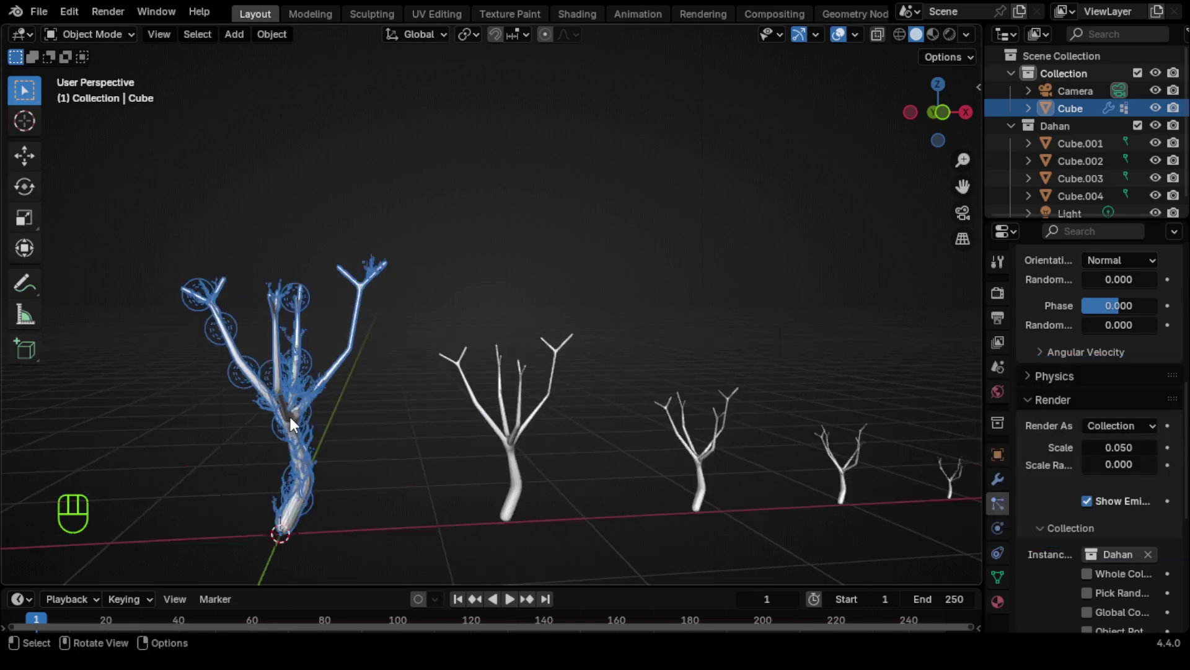
middle_click_drag(293, 436, 615, 365, "shift")
scroll(1062, 120, "down", 1)
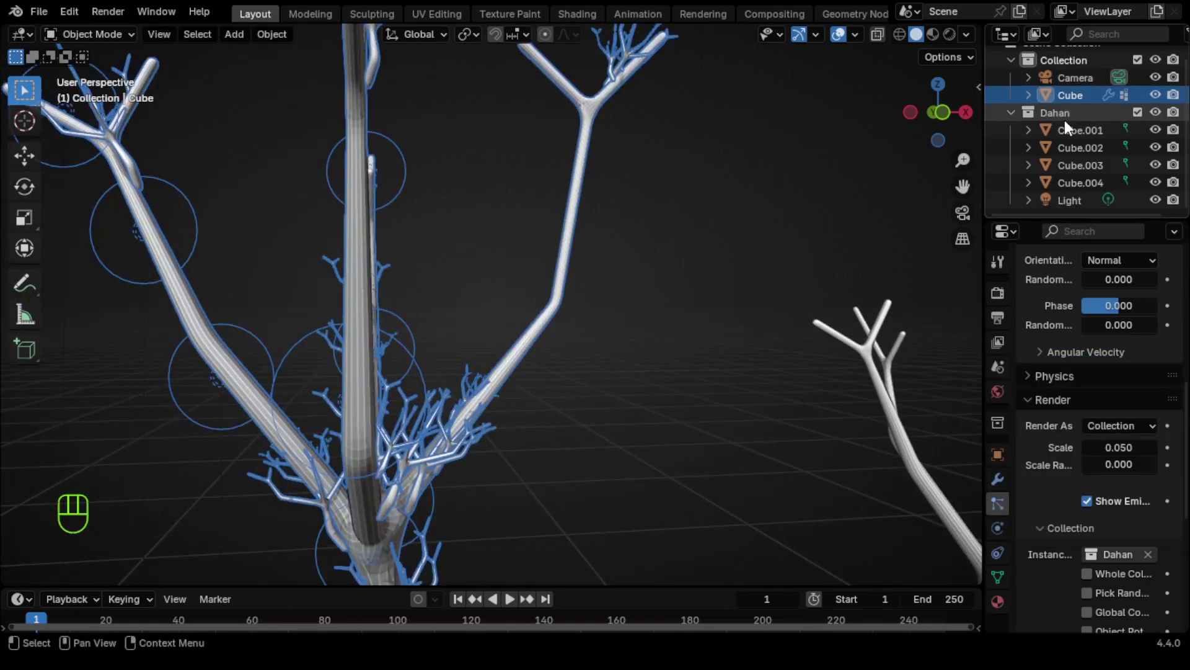
left_click(1084, 200)
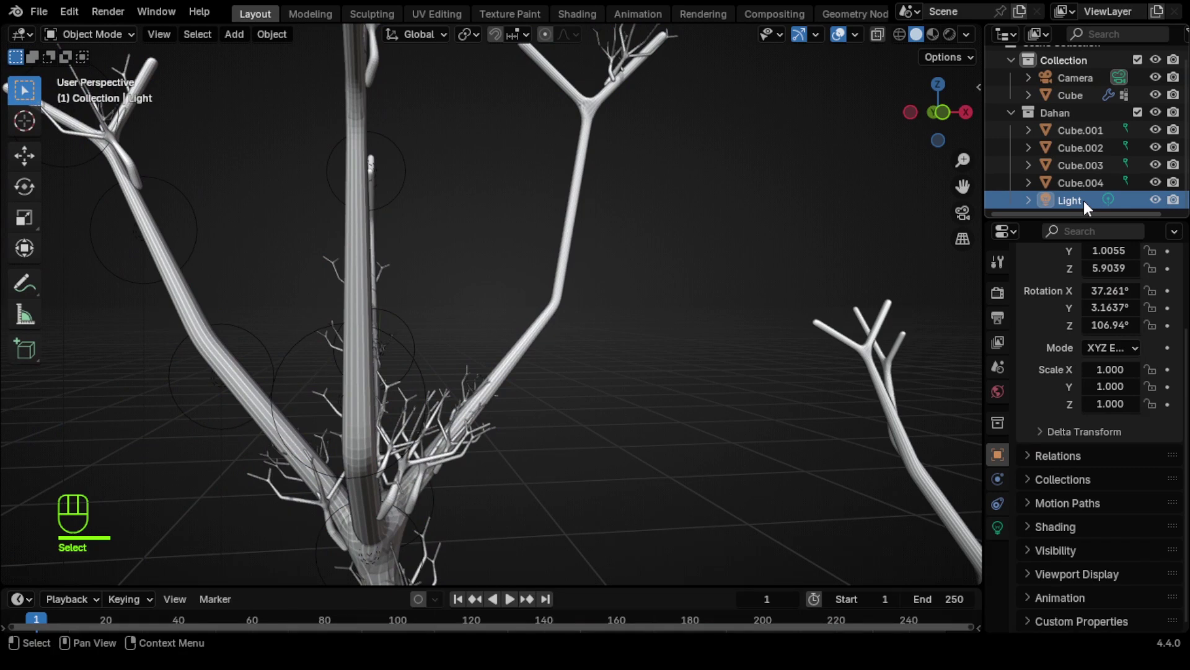
key("x")
scroll(574, 321, "down", 3)
middle_click_drag(575, 329, 524, 307, "shift")
Assign the weight-painted vertex group to the Density of the large tree's particle system.
left_click(367, 438)
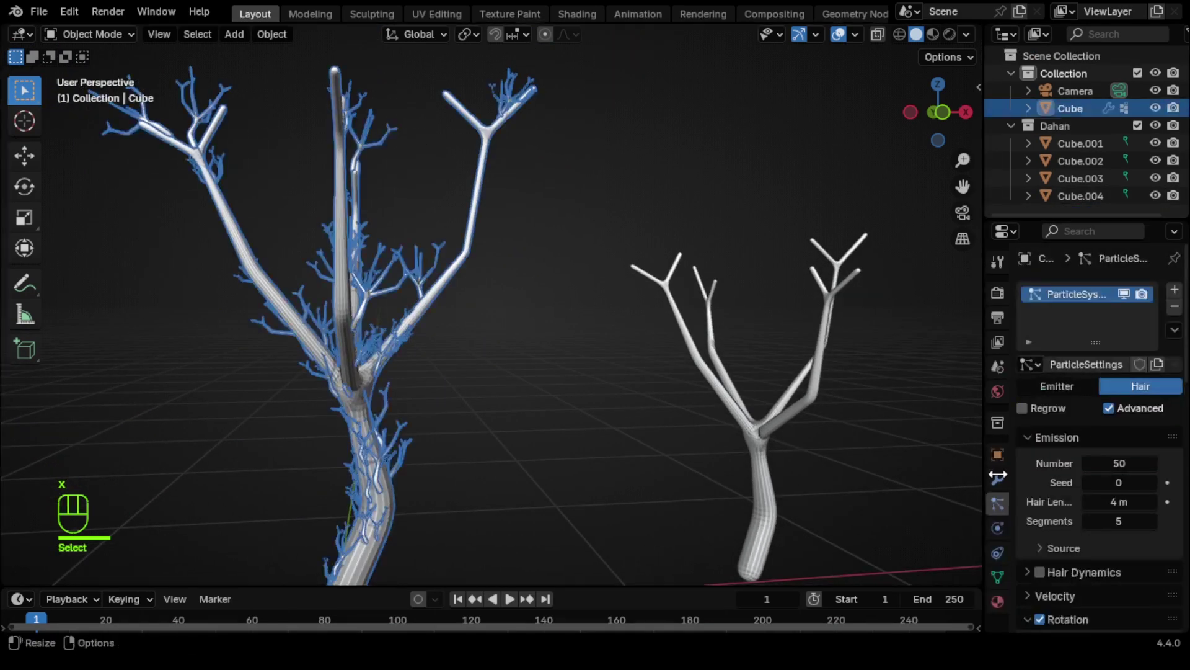
left_click(1092, 510)
scroll(1091, 507, "down", 4)
scroll(1091, 507, "down", 10)
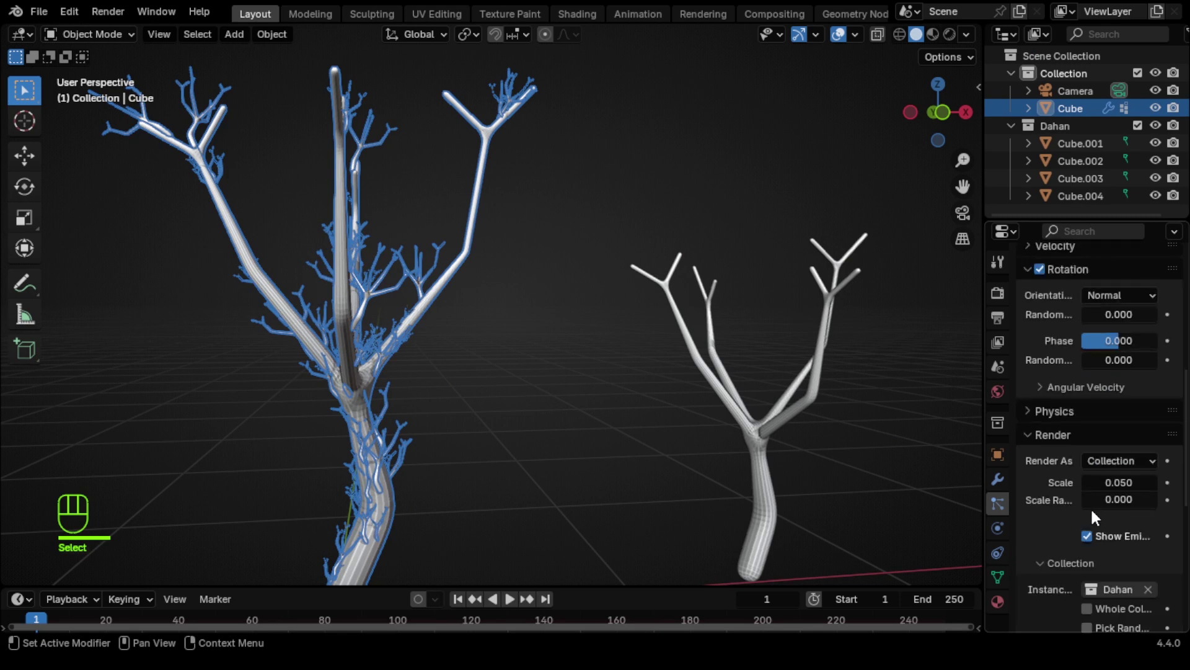
scroll(1093, 519, "down", 4)
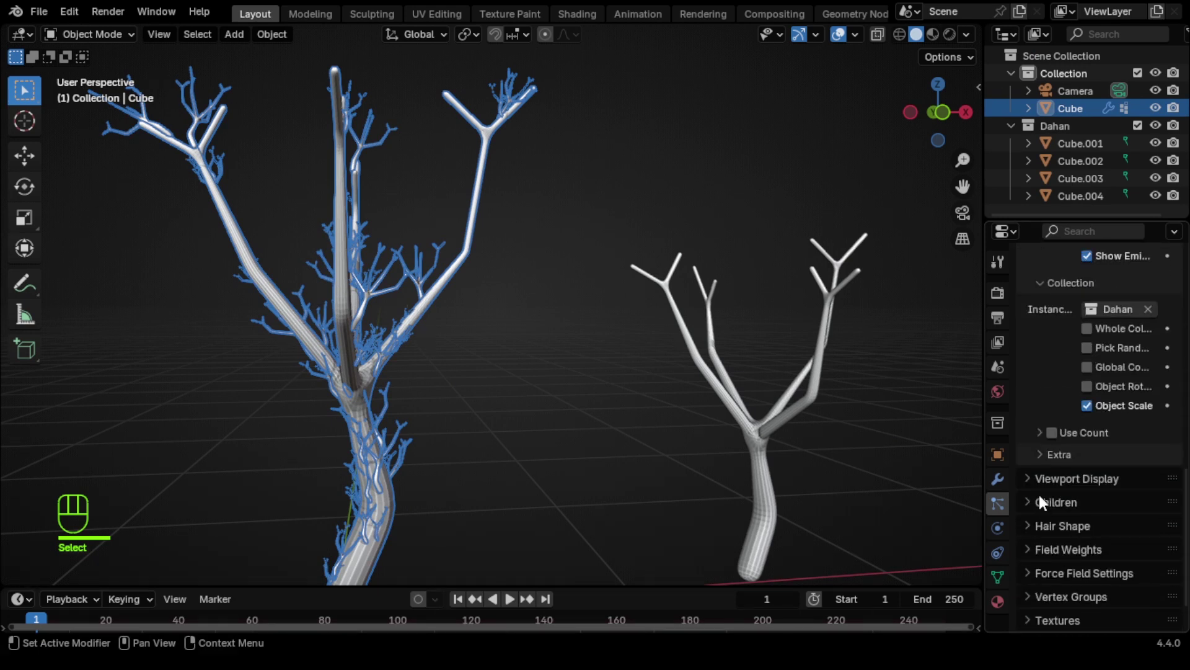
left_click(1037, 594)
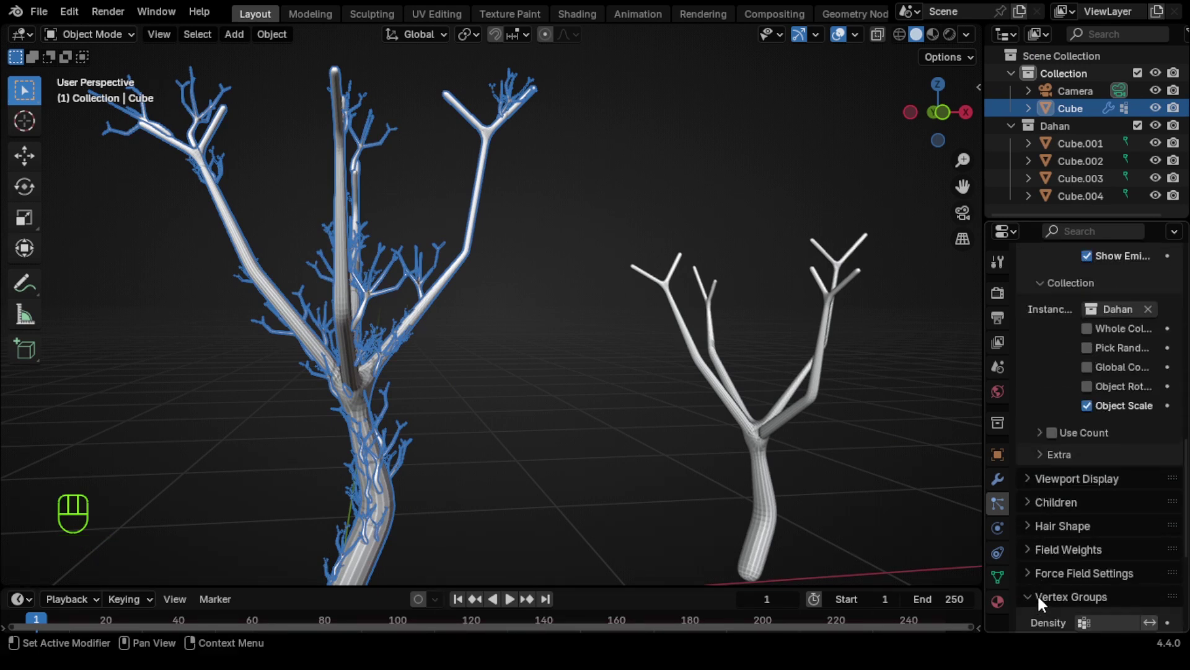
left_click(1097, 620)
left_click(964, 441)
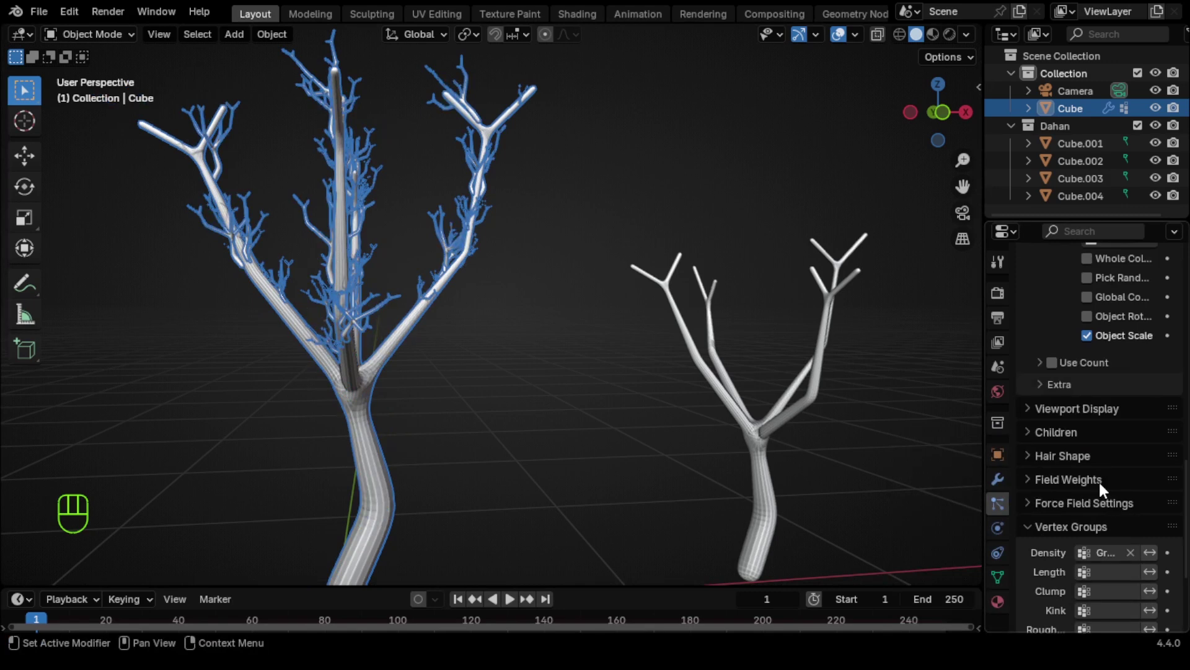
Set the particle rotation's Randomize to 0.393, Phase to -0.202 and Randomize Phase to 0.180.
scroll(1099, 480, "down", 4)
scroll(1098, 479, "up", 8)
scroll(1099, 480, "up", 9)
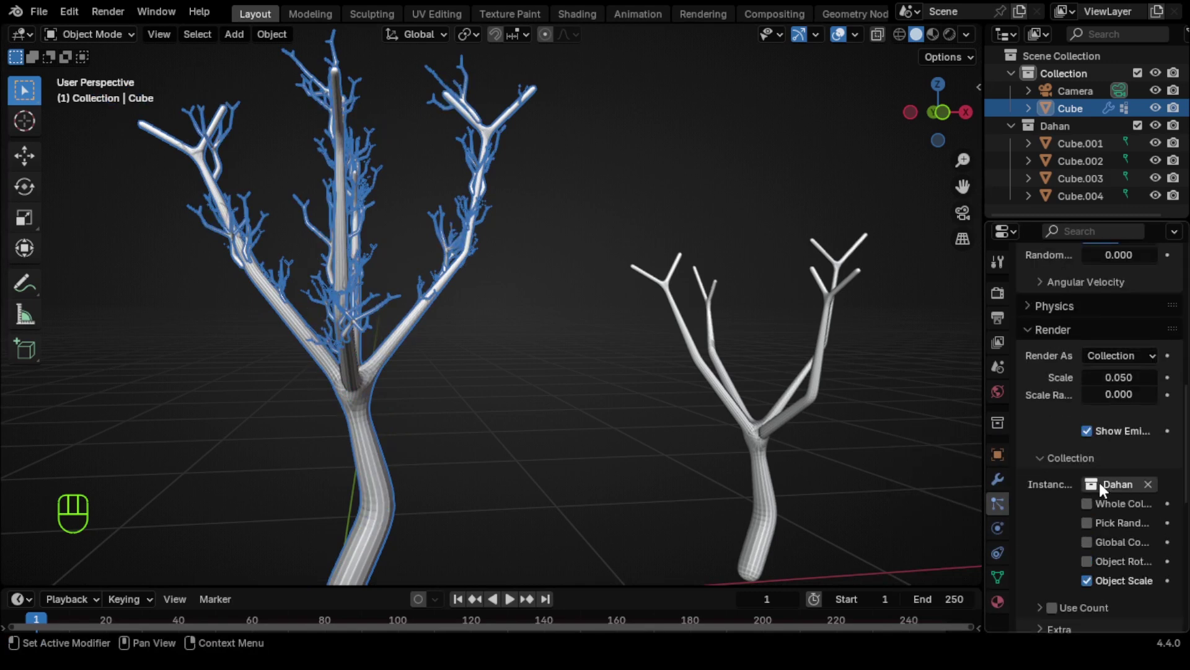
scroll(1126, 482, "up", 3)
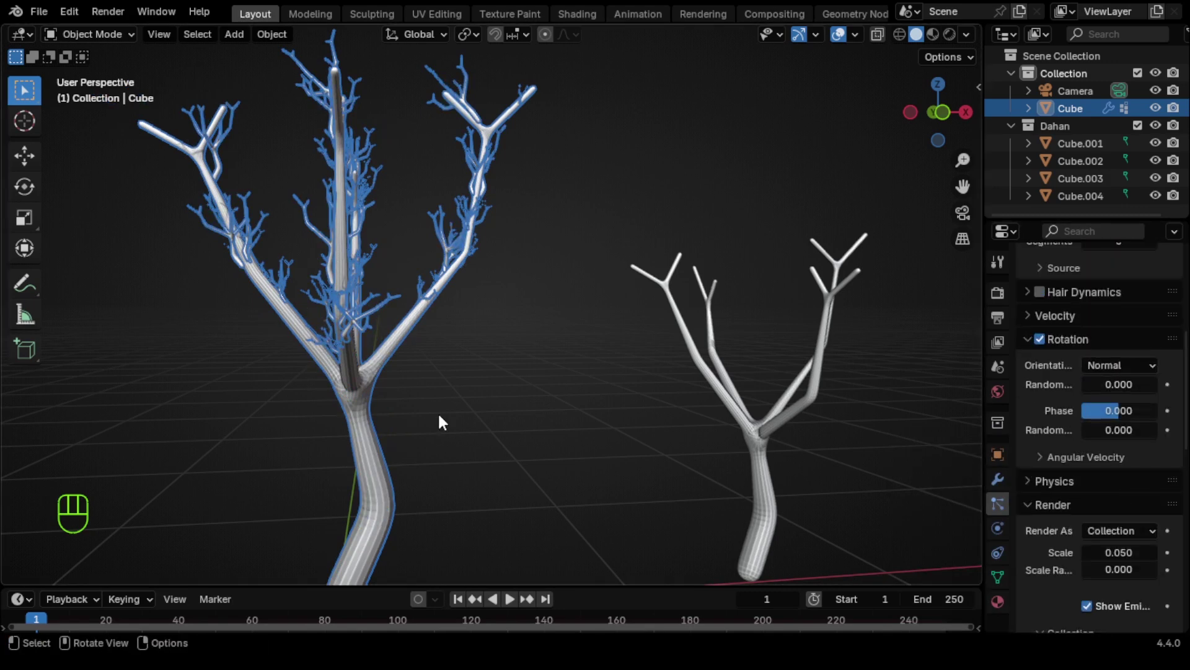
scroll(437, 412, "up", 4)
middle_click_drag(459, 401, 689, 428, "shift")
scroll(574, 412, "down", 5)
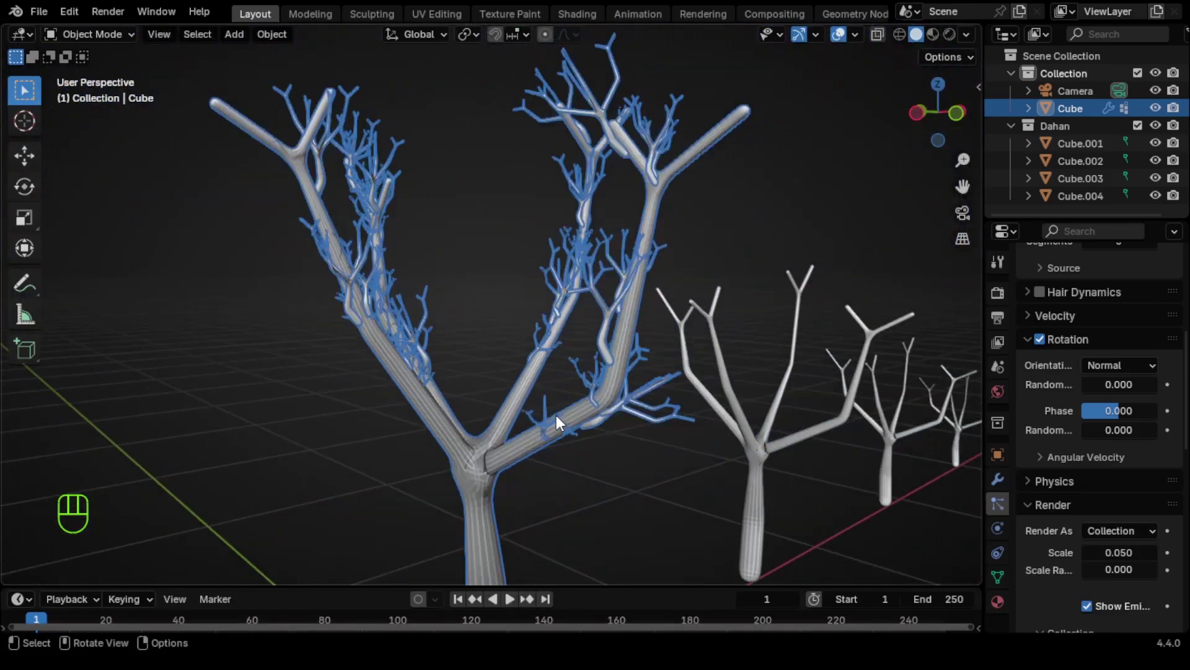
left_click(1105, 404)
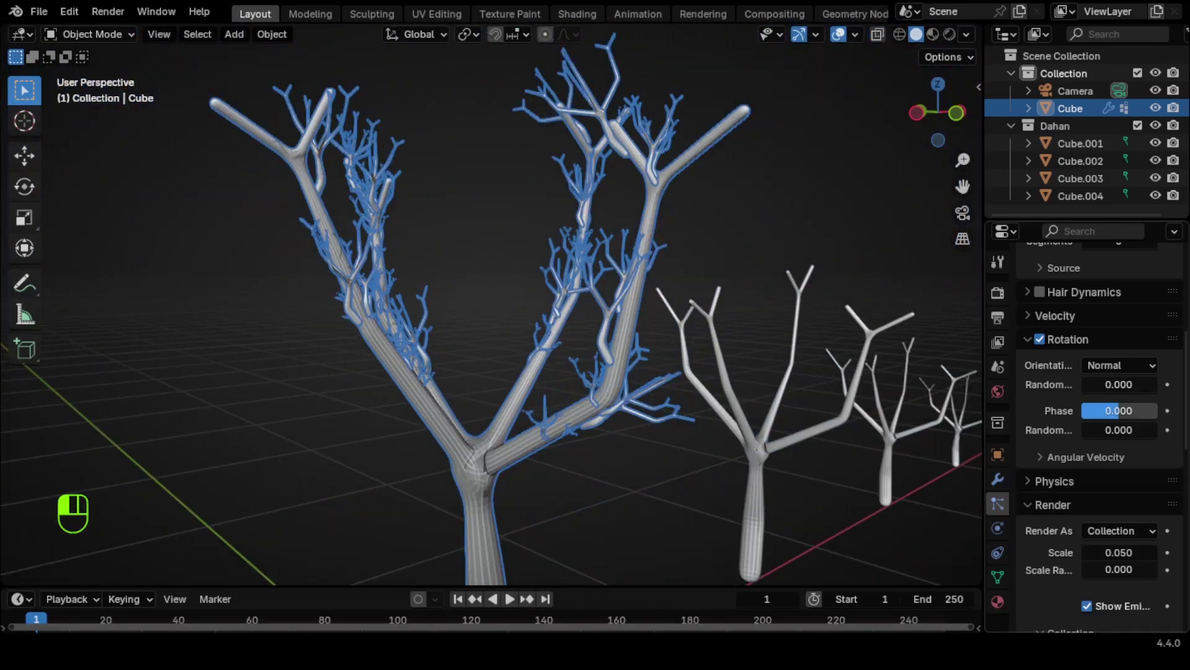
left_click(1102, 391)
left_click_drag(1111, 385, 1141, 385)
middle_click_drag(861, 397, 700, 429)
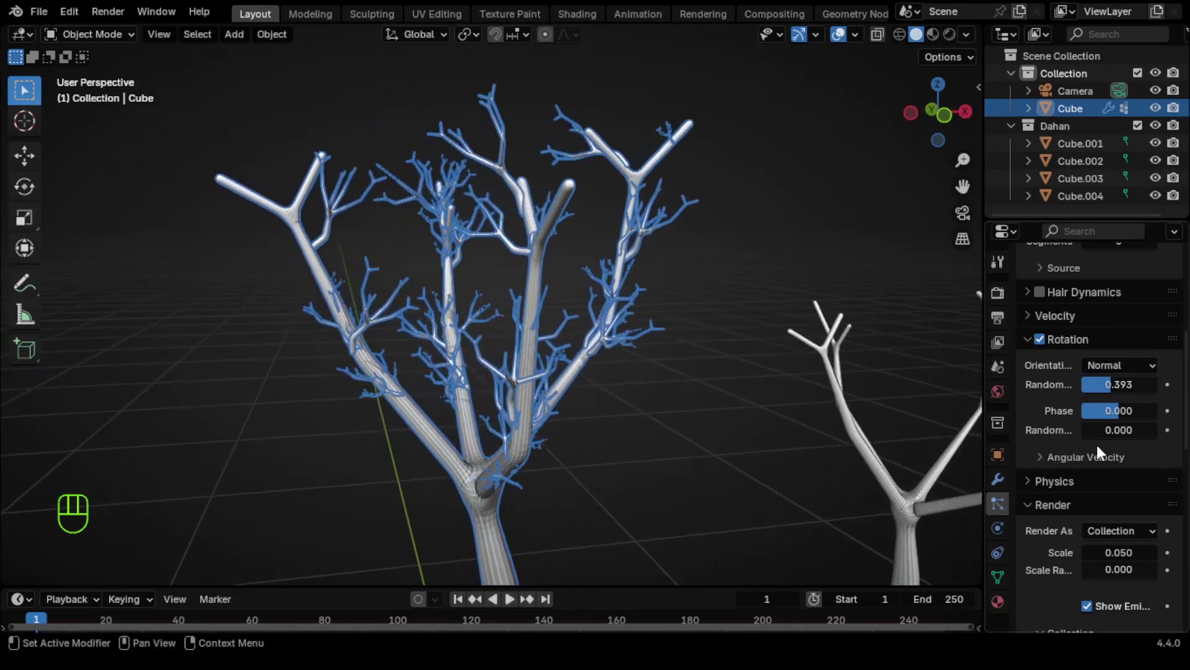
left_click_drag(1106, 426, 1061, 408)
middle_click_drag(661, 434, 745, 426)
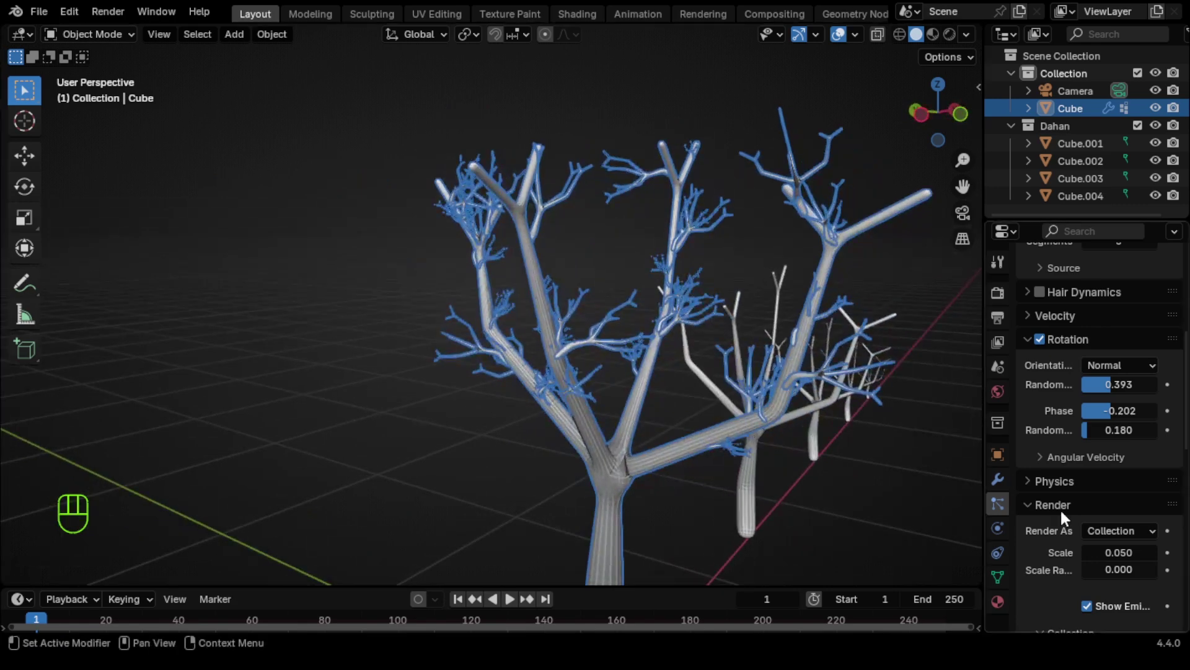
Raise the particle emission number to 100 and deselect the tree to inspect the scattered branches.
scroll(1080, 518, "down", 3)
scroll(1115, 391, "up", 6)
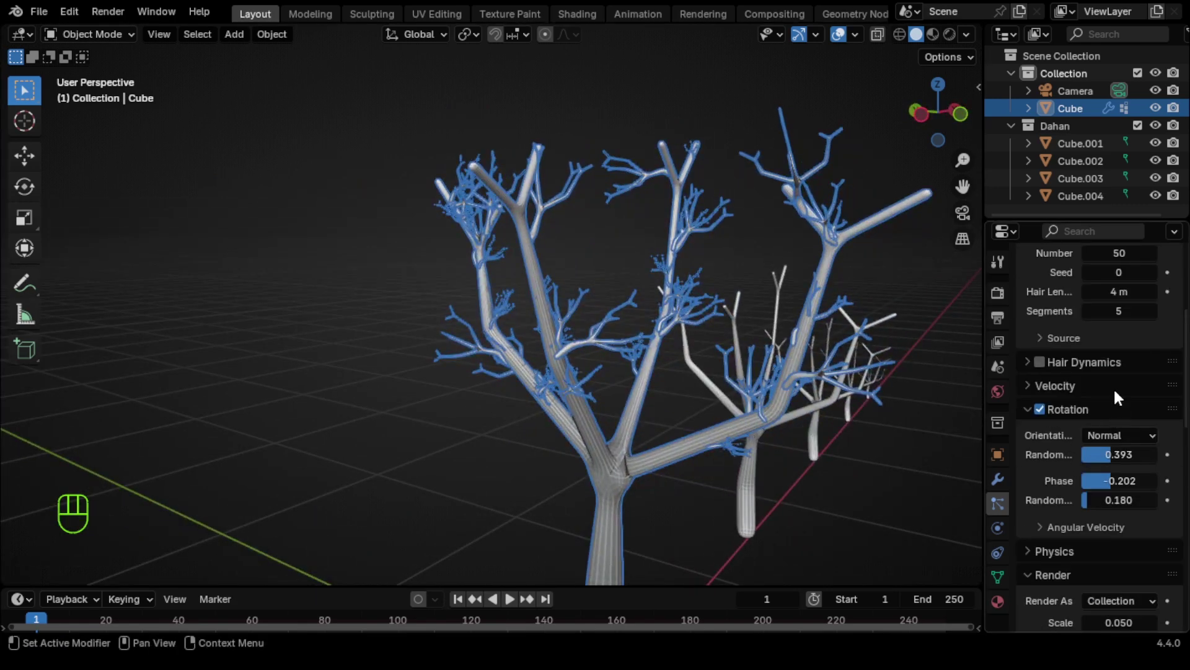
left_click(1120, 255)
type("100")
key("Return")
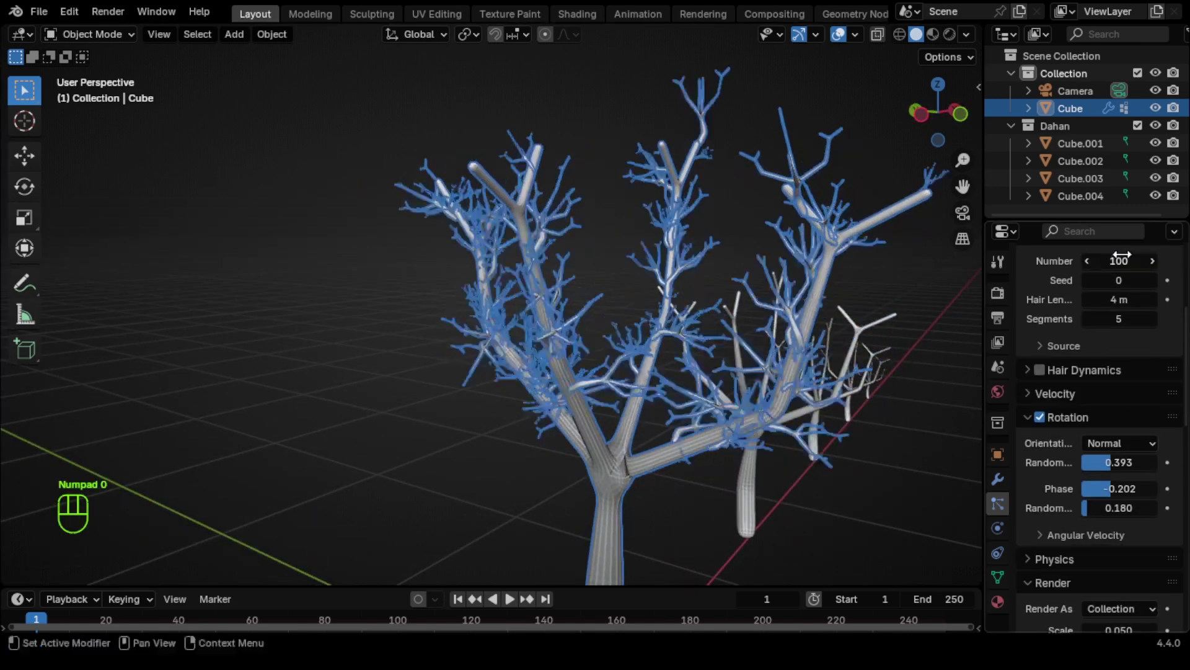
middle_click_drag(877, 382, 795, 419)
left_click(690, 397)
middle_click_drag(690, 397, 744, 415)
Set the render scale of the scattered branches to 0.070 and their scale randomness to 0.270.
scroll(1090, 486, "down", 6)
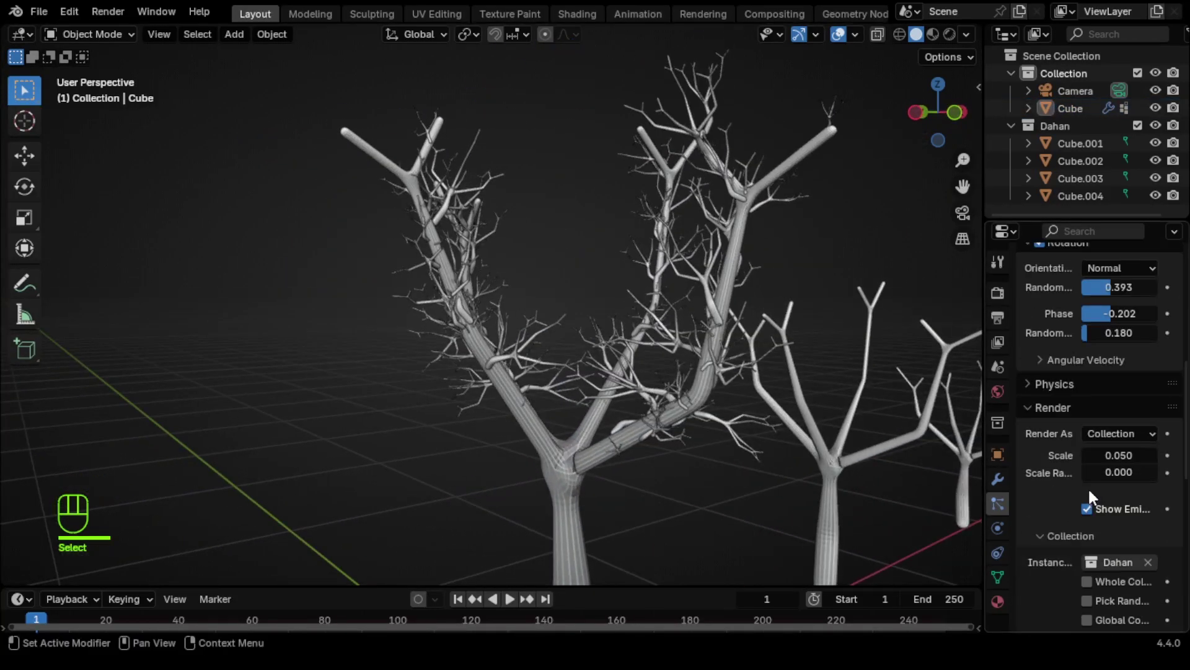
left_click_drag(1110, 459, 1134, 458)
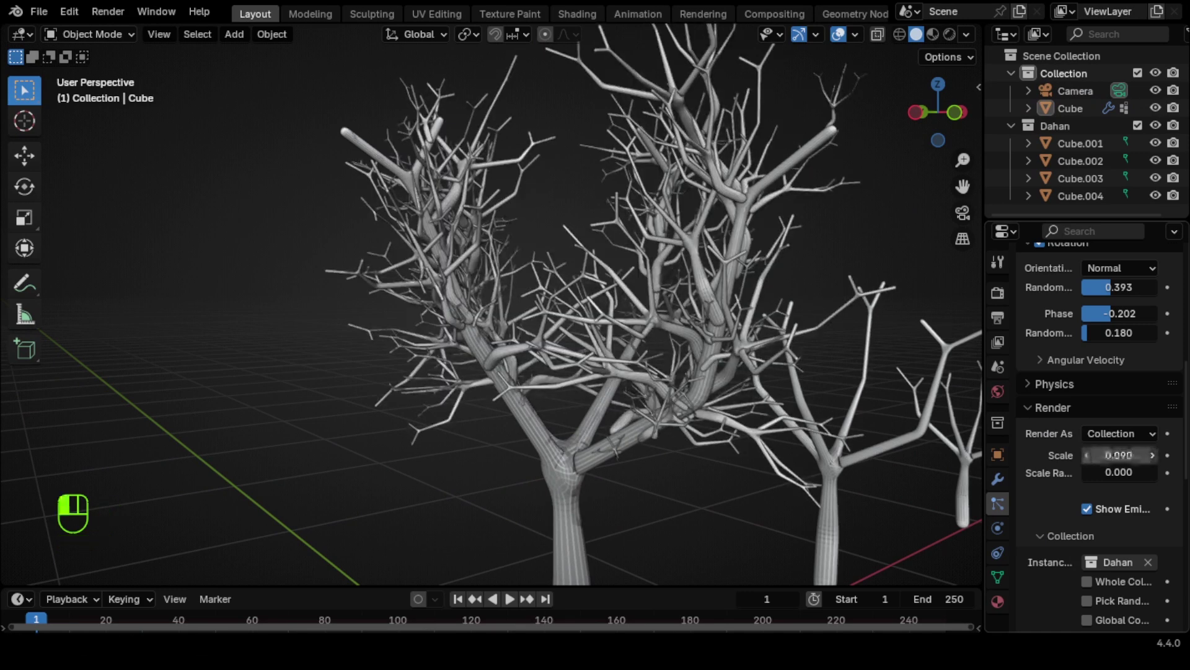
middle_click_drag(783, 478, 844, 486)
left_click_drag(1093, 471, 1185, 471)
middle_click_drag(806, 477, 730, 451)
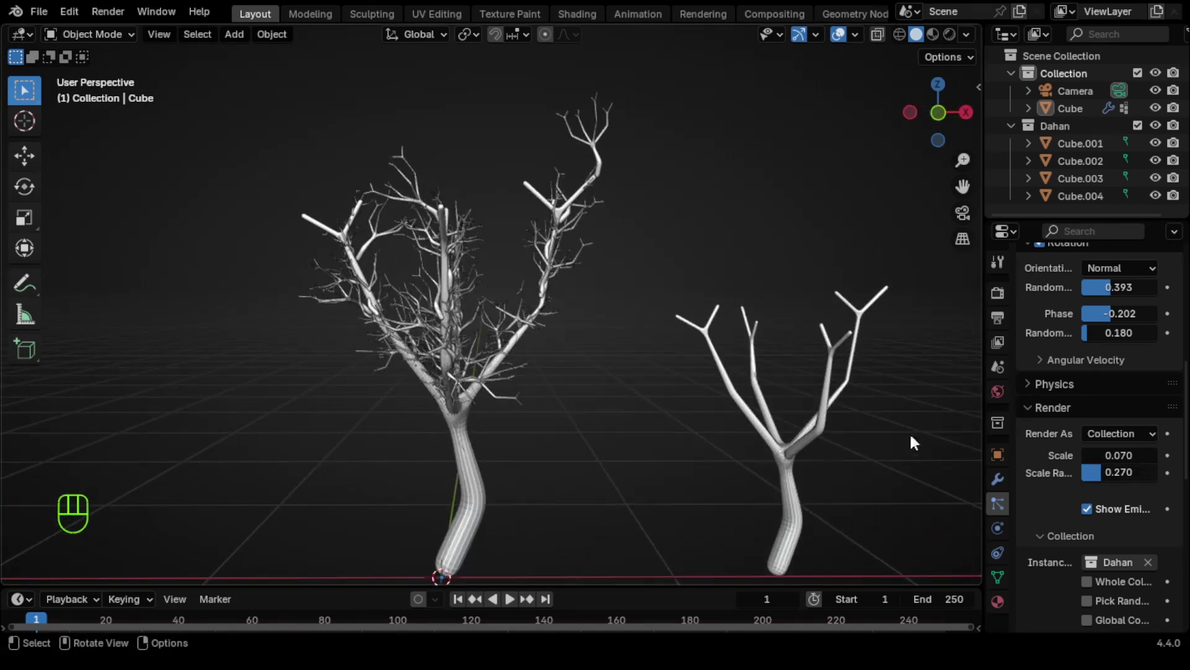
Select the large tree and make its particle instances real from the particle system modifier.
scroll(682, 465, "down", 4)
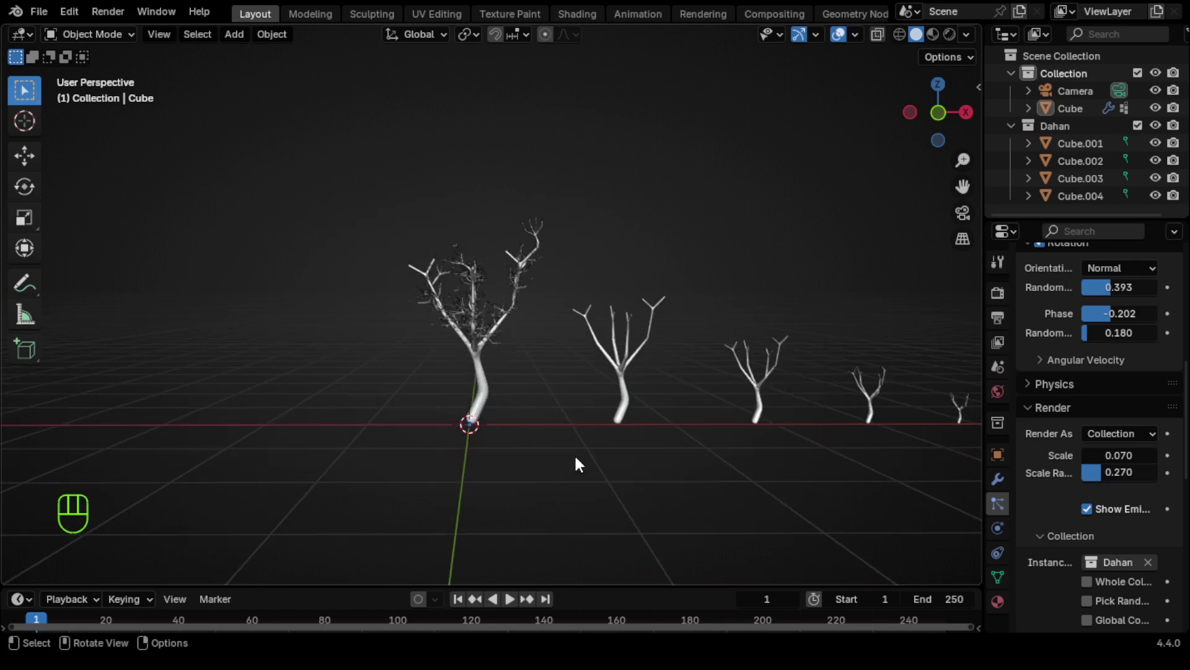
scroll(545, 441, "up", 3)
left_click(475, 449)
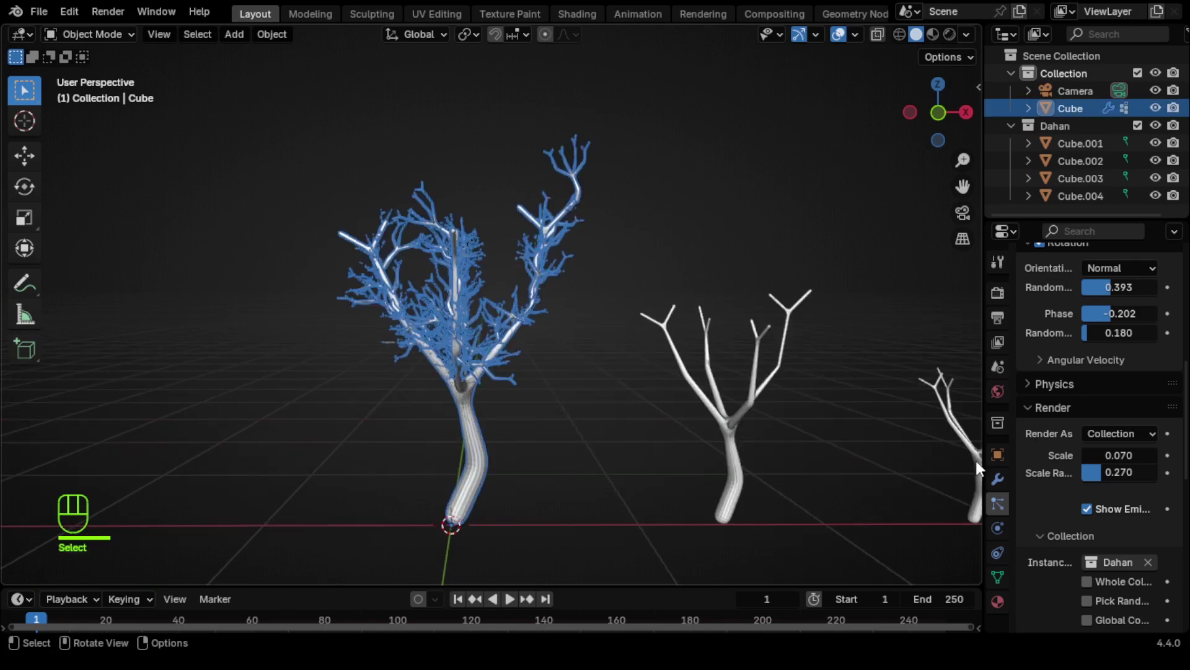
left_click(998, 480)
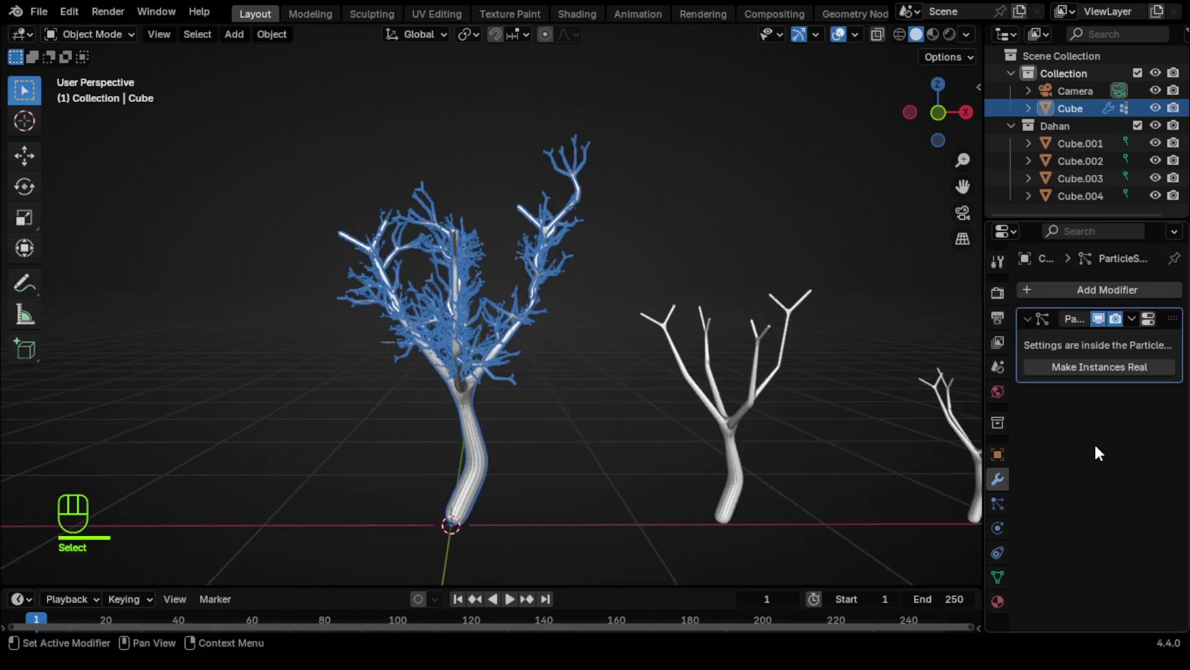
left_click(1092, 367)
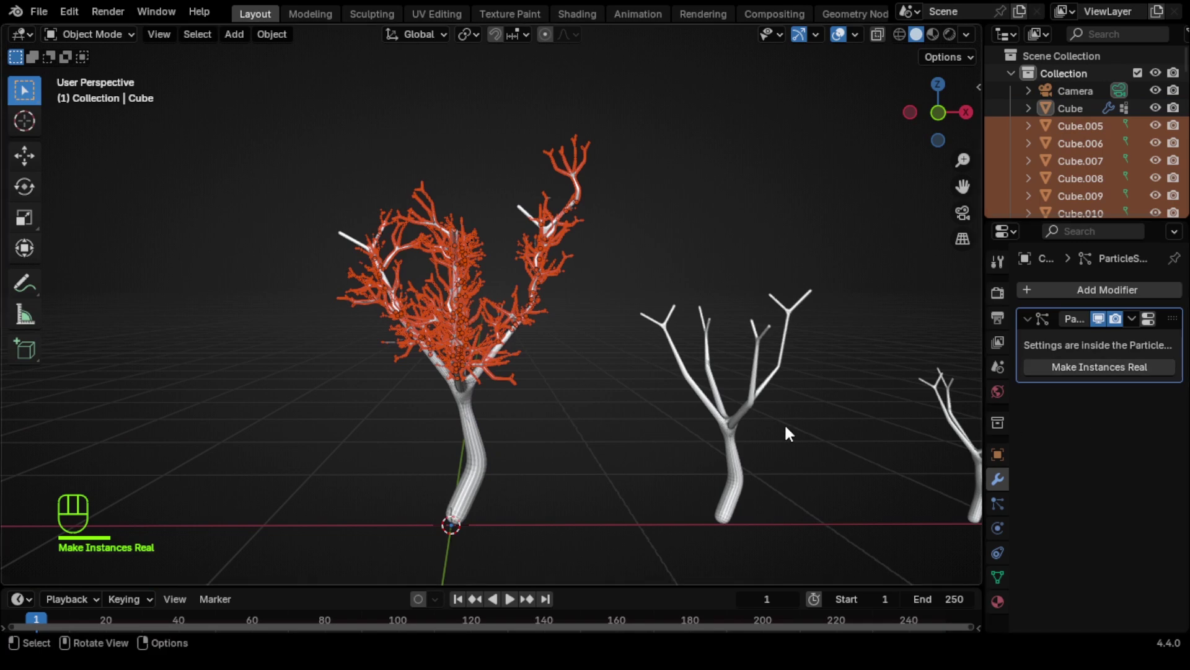
Select the four smaller source trees standing beside the large tree and delete them.
middle_click_drag(786, 427, 500, 435)
scroll(518, 362, "down", 3)
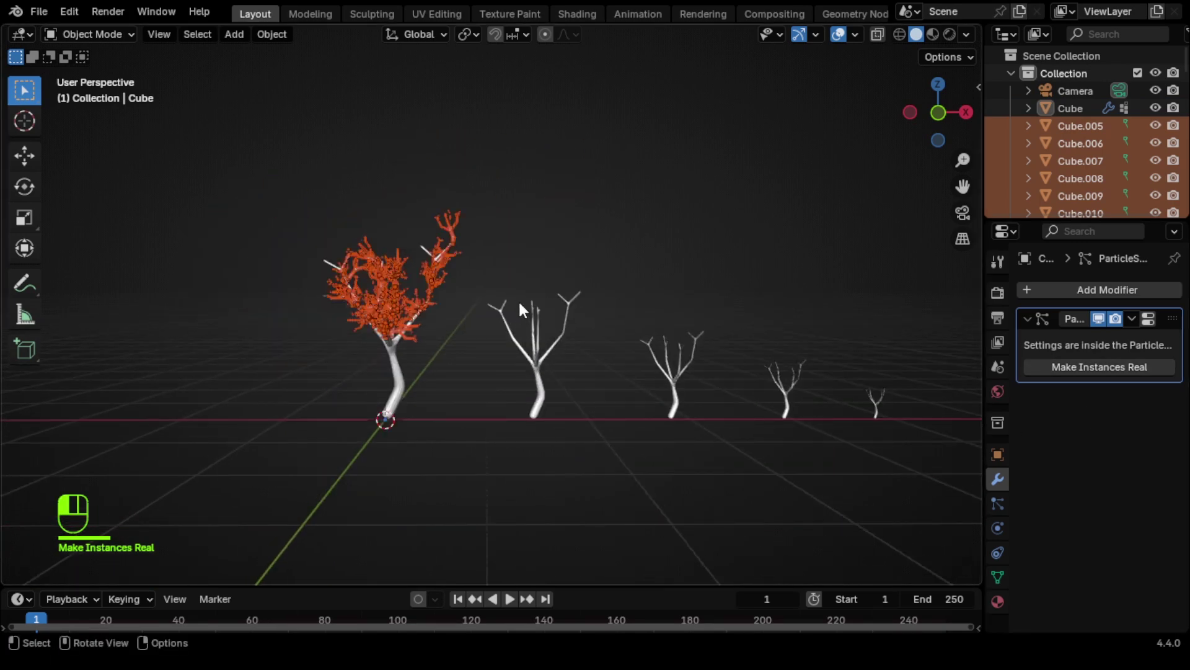
left_click_drag(519, 301, 917, 451)
key("x")
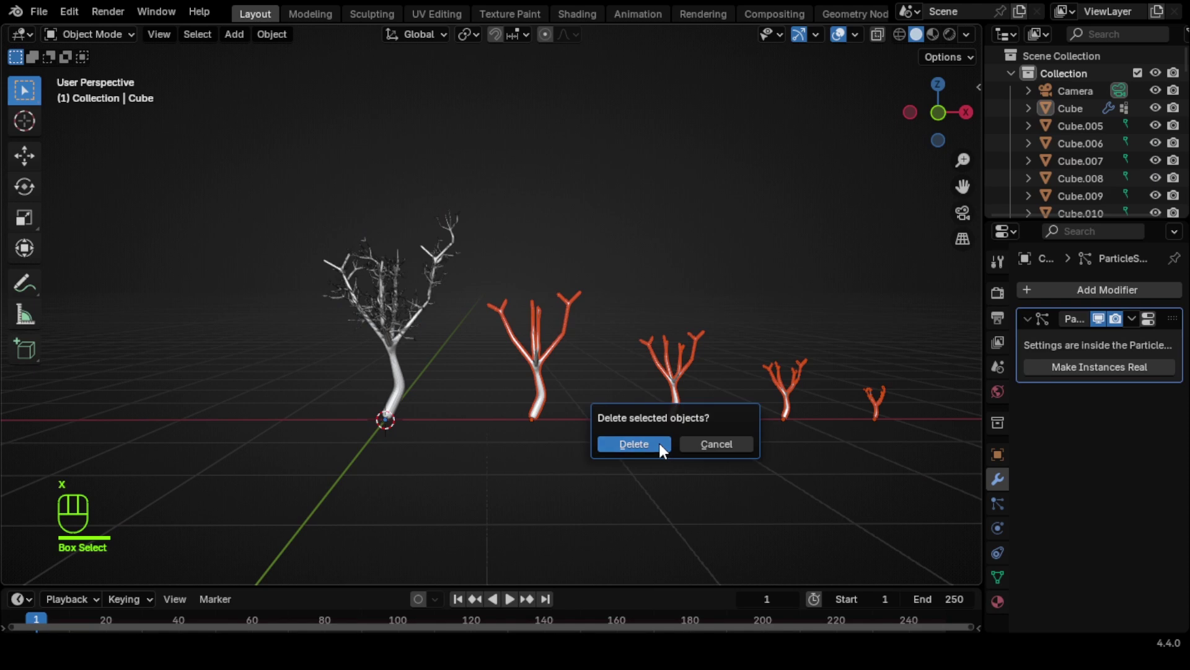
left_click(660, 443)
Join all the scattered branch copies into one object, leaving the main tree as a separate mesh.
scroll(512, 430, "up", 4)
middle_click_drag(512, 429, 697, 412, "shift")
scroll(698, 422, "down", 2)
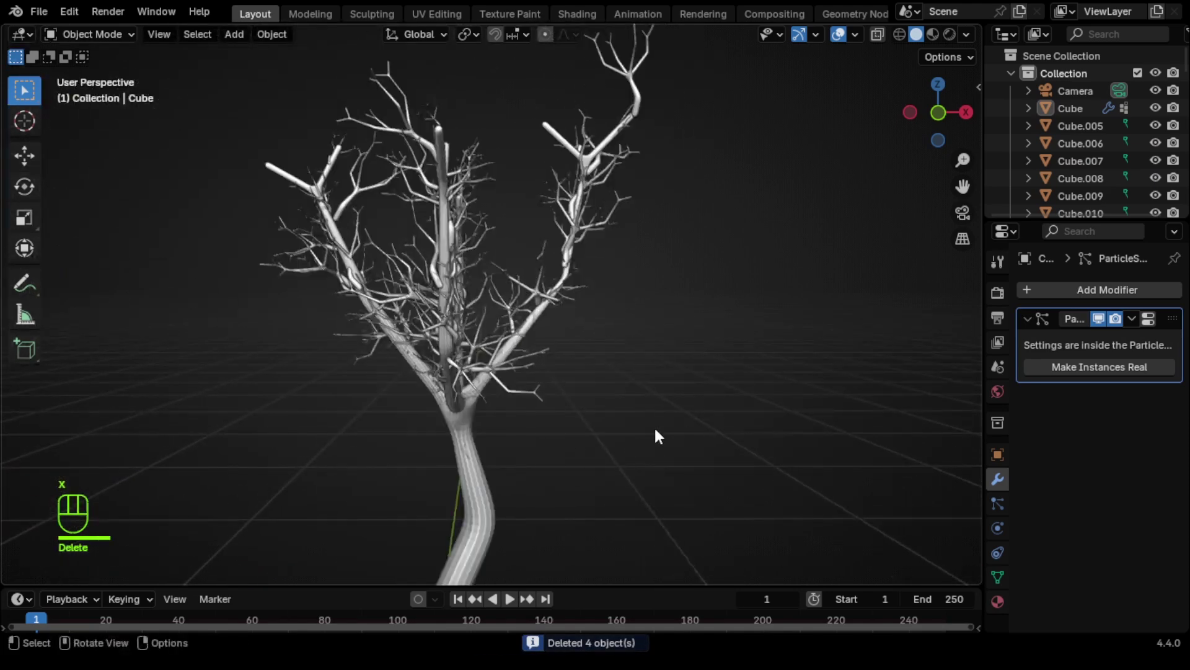
left_click(479, 479)
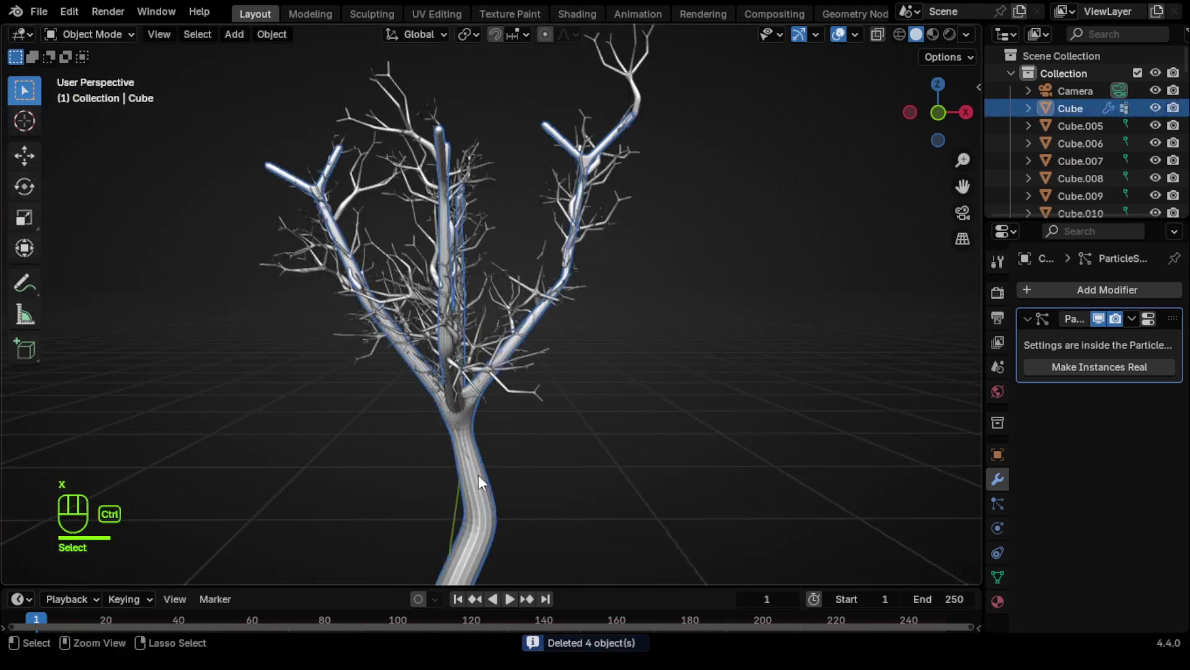
key("ctrl+i")
scroll(507, 415, "up", 4)
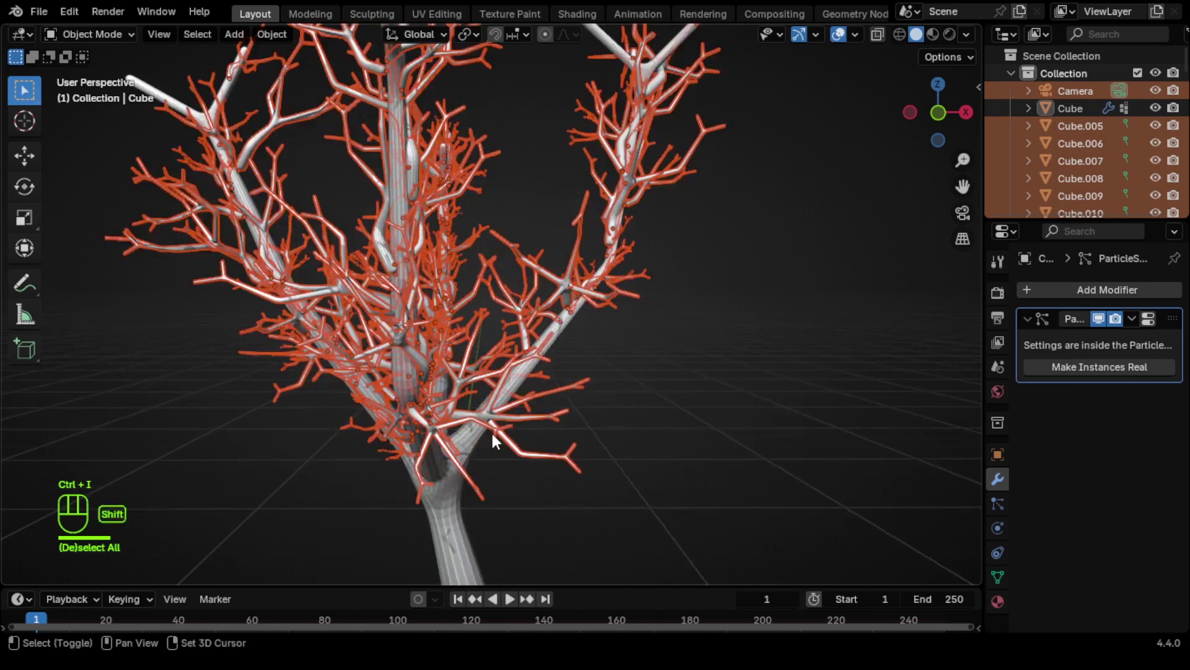
left_click(507, 448, "shift")
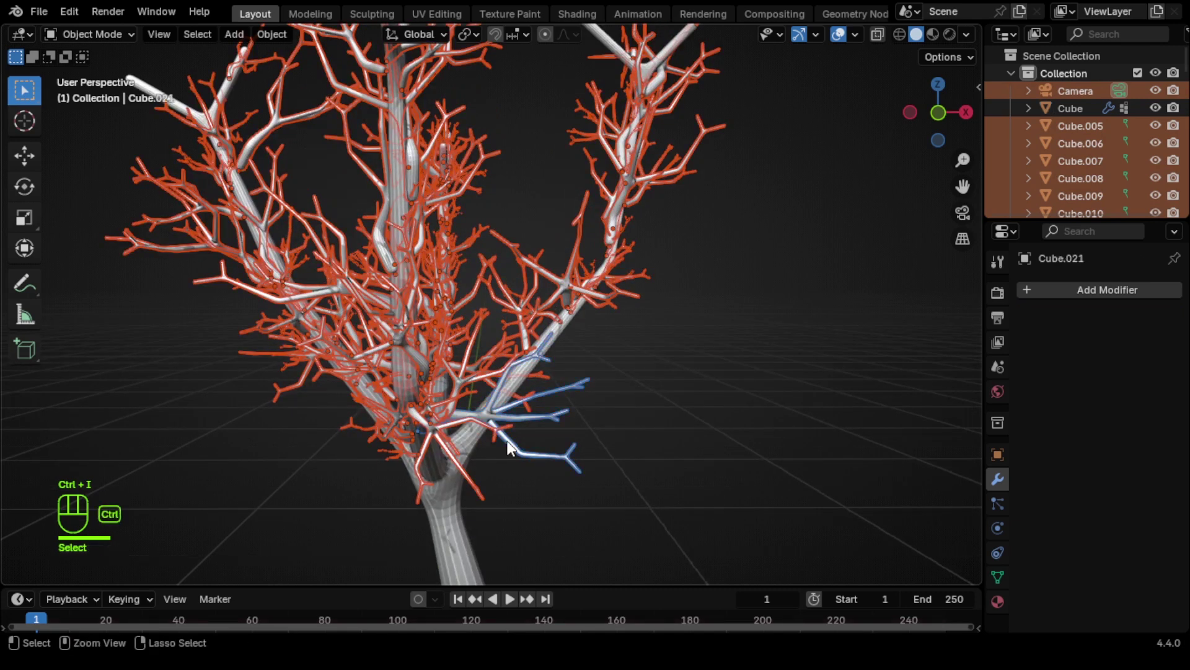
key("ctrl+j")
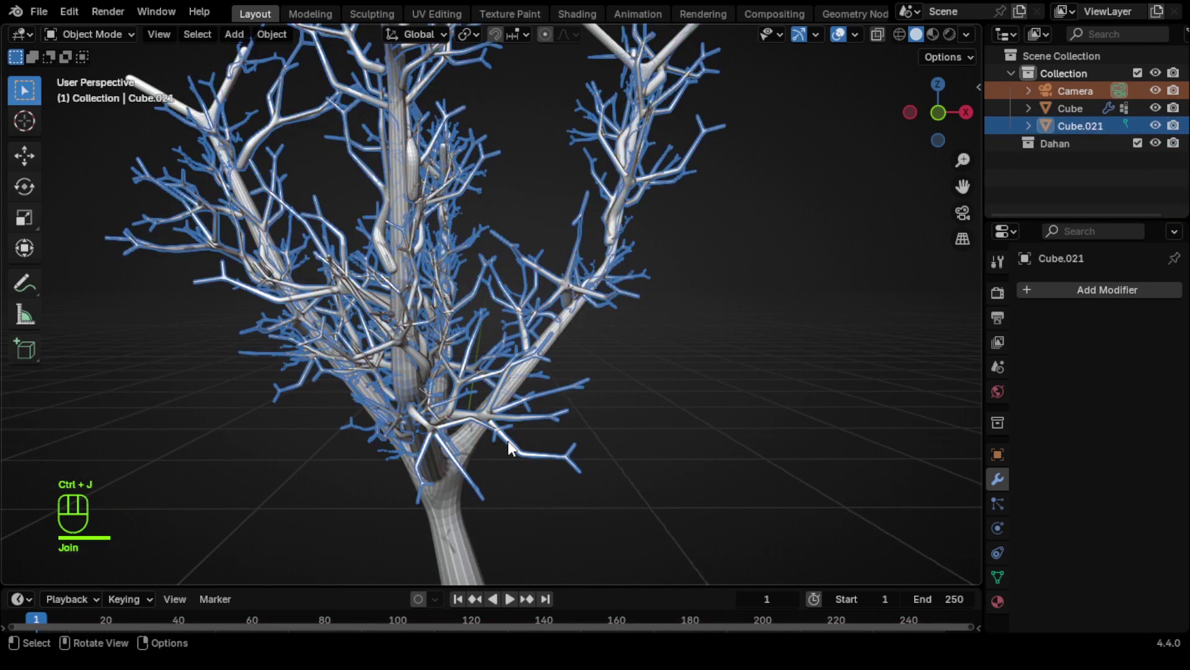
Deselect the scattered branches, add a plane at the base of the tree and isolate it in local view.
scroll(510, 447, "down", 6)
middle_click_drag(569, 447, 526, 443)
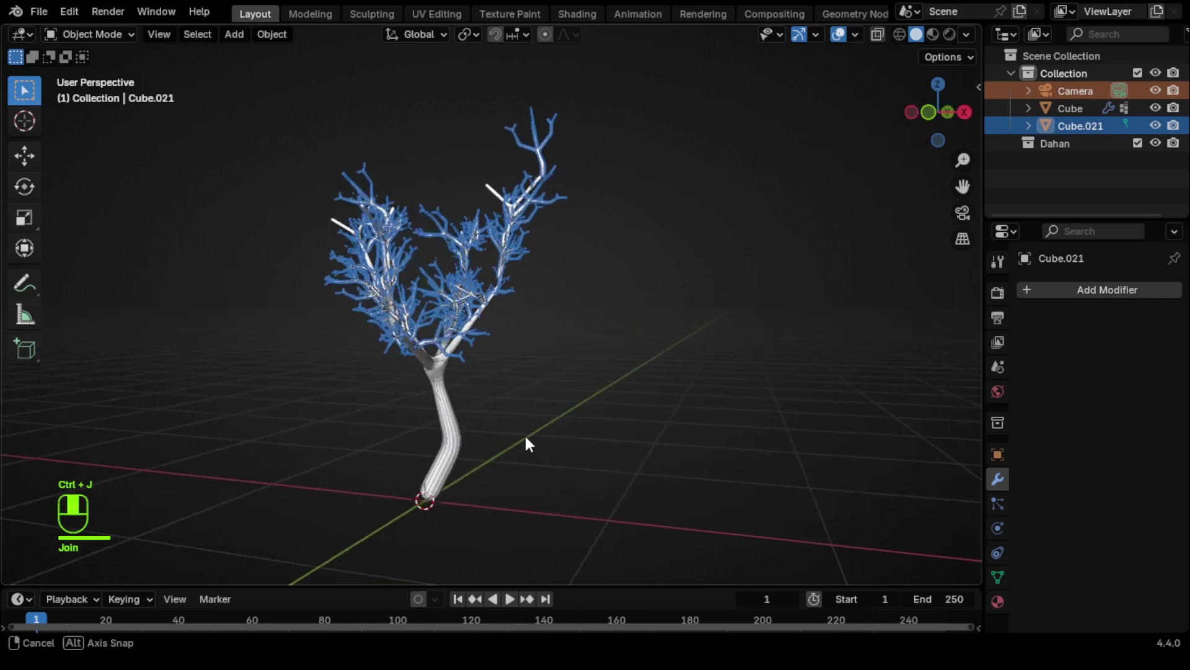
left_click(527, 444)
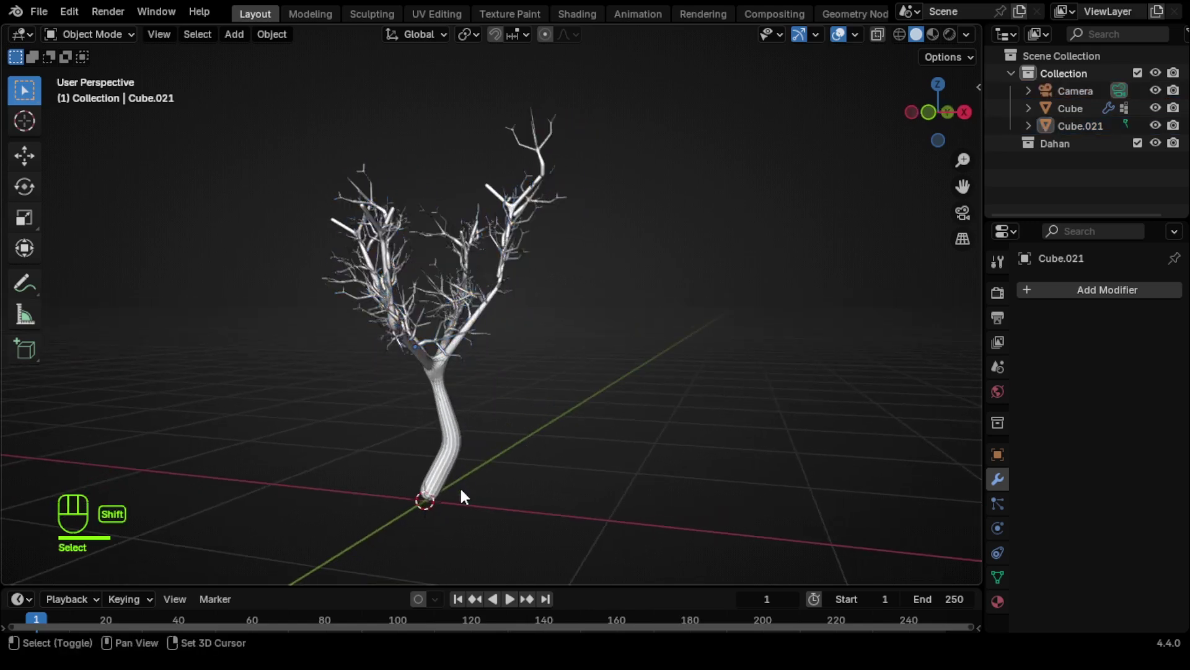
key("shift+a")
mouse_move(412, 306)
left_click(533, 306)
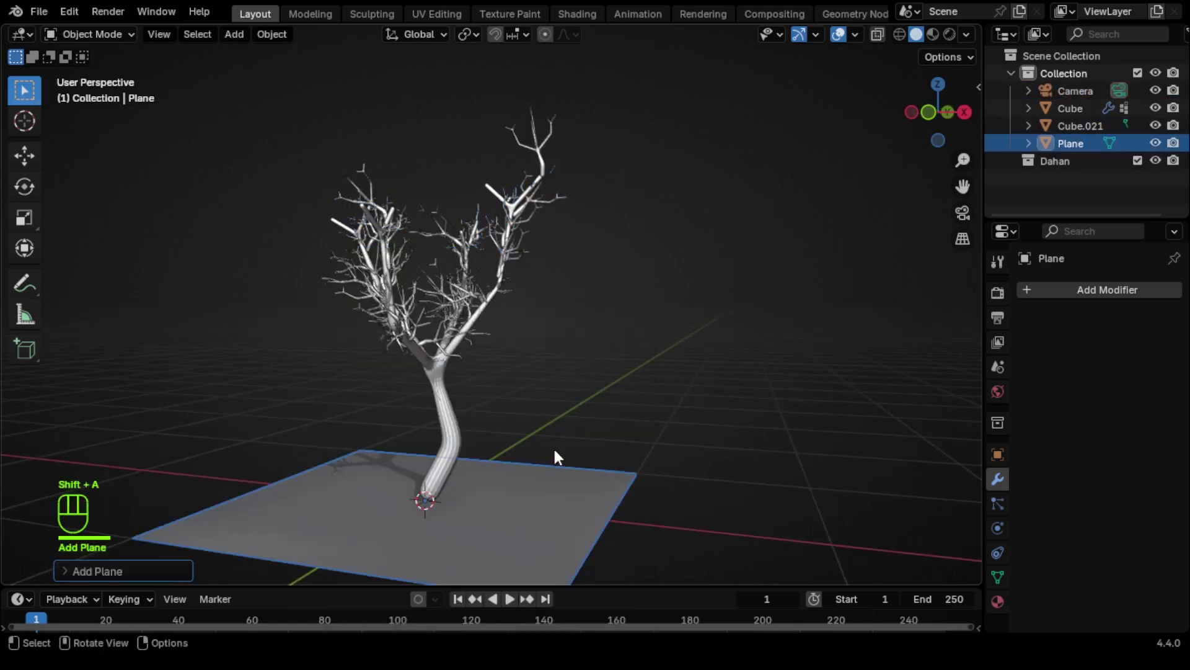
key("KP_Divide")
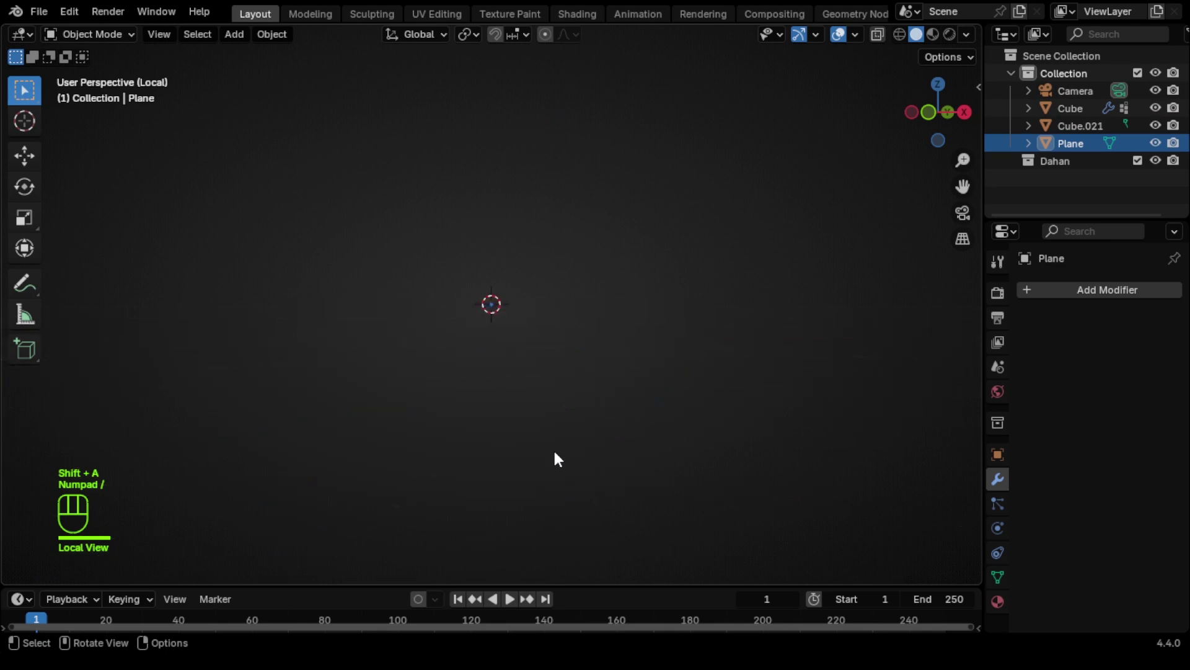
Narrow the plane's mesh along X to slightly under half its width, working from the top view.
key("KP_7")
key("Tab")
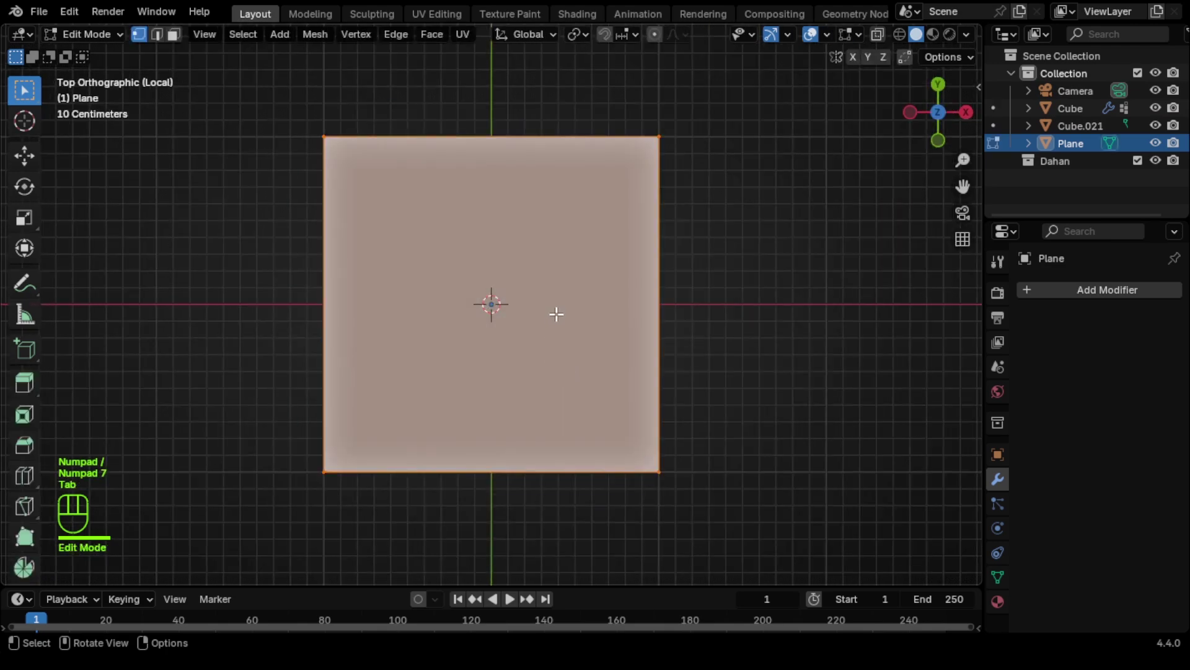
key("s")
key("x")
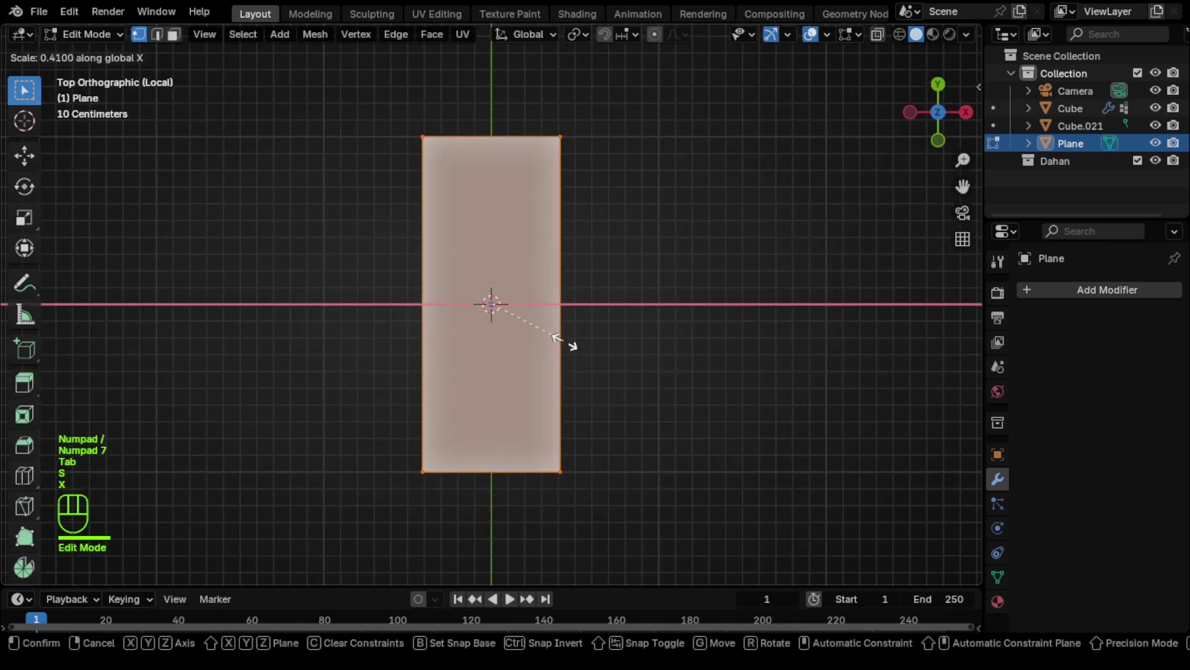
left_click(583, 352)
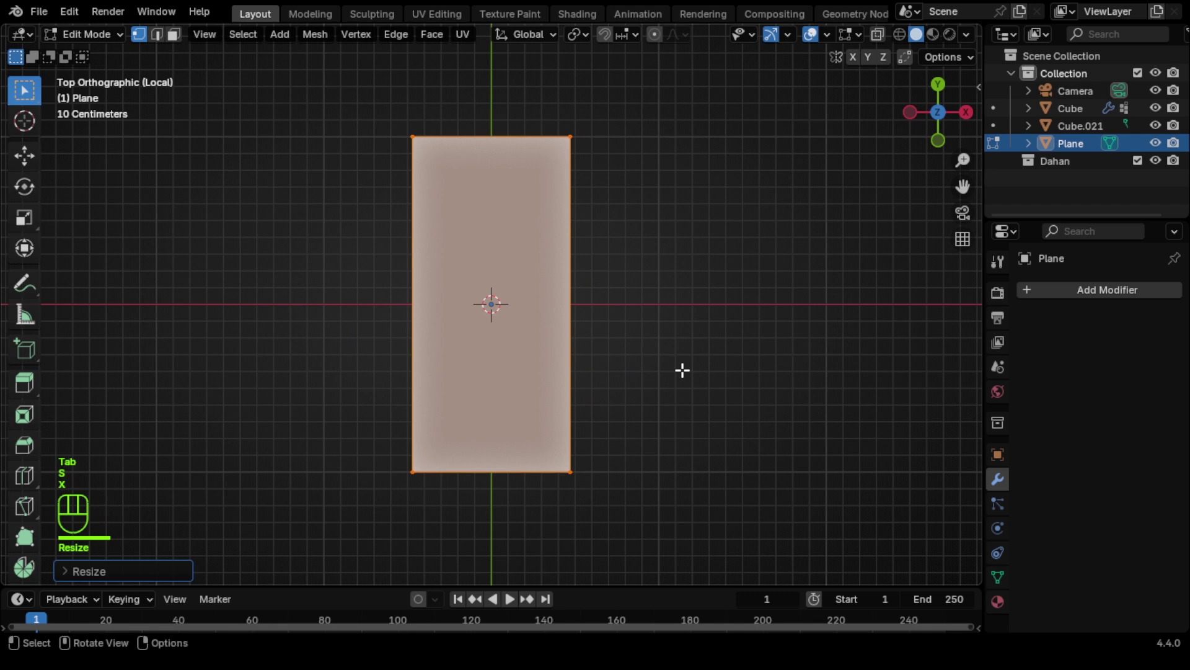
Shorten the plane along Y, narrow it further along X, and scale it down uniformly to a small rectangle about twice as long as wide.
key("z")
key("Escape")
key("s")
key("y")
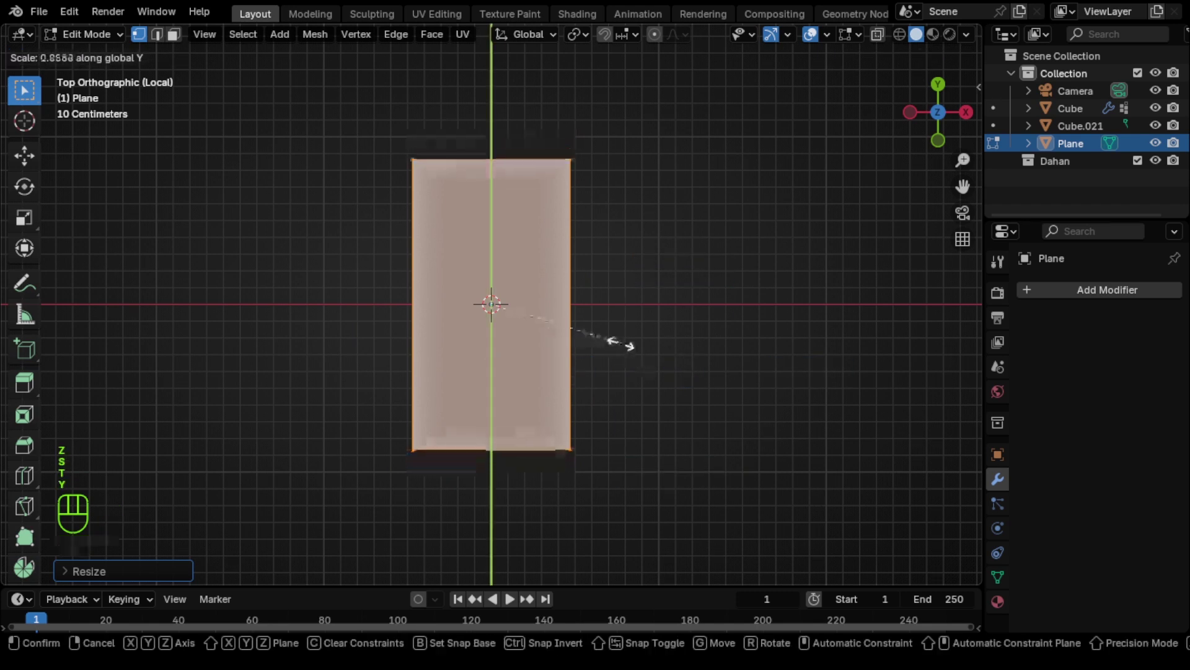
left_click(613, 335)
key("s")
key("x")
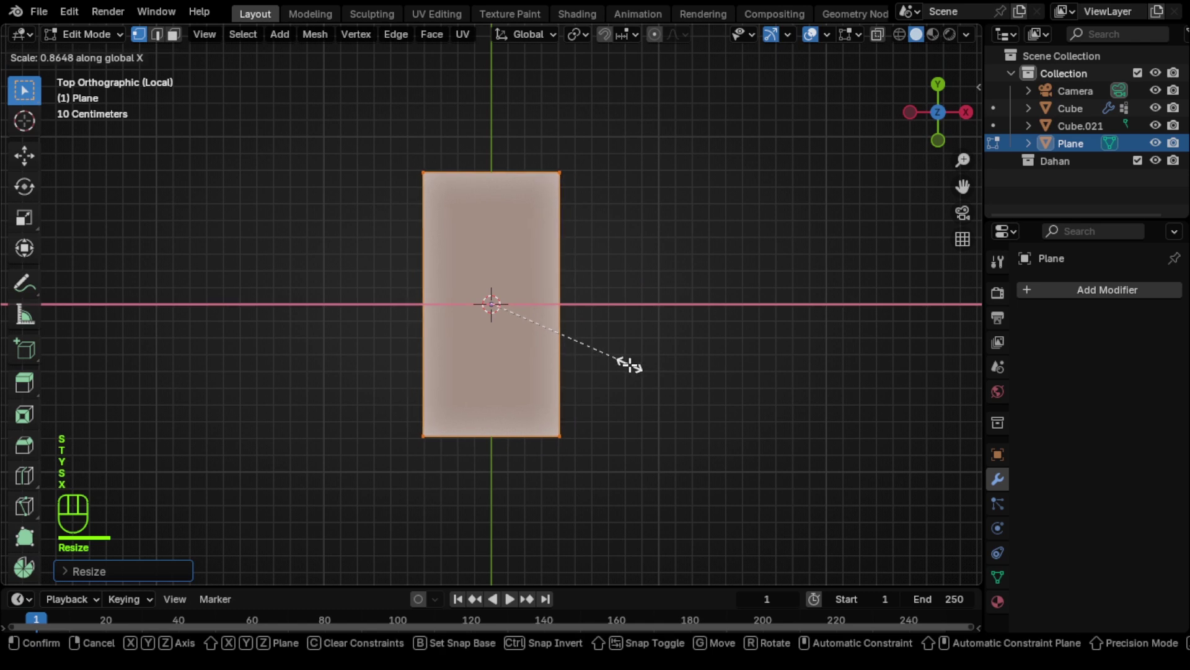
left_click(633, 364)
key("s")
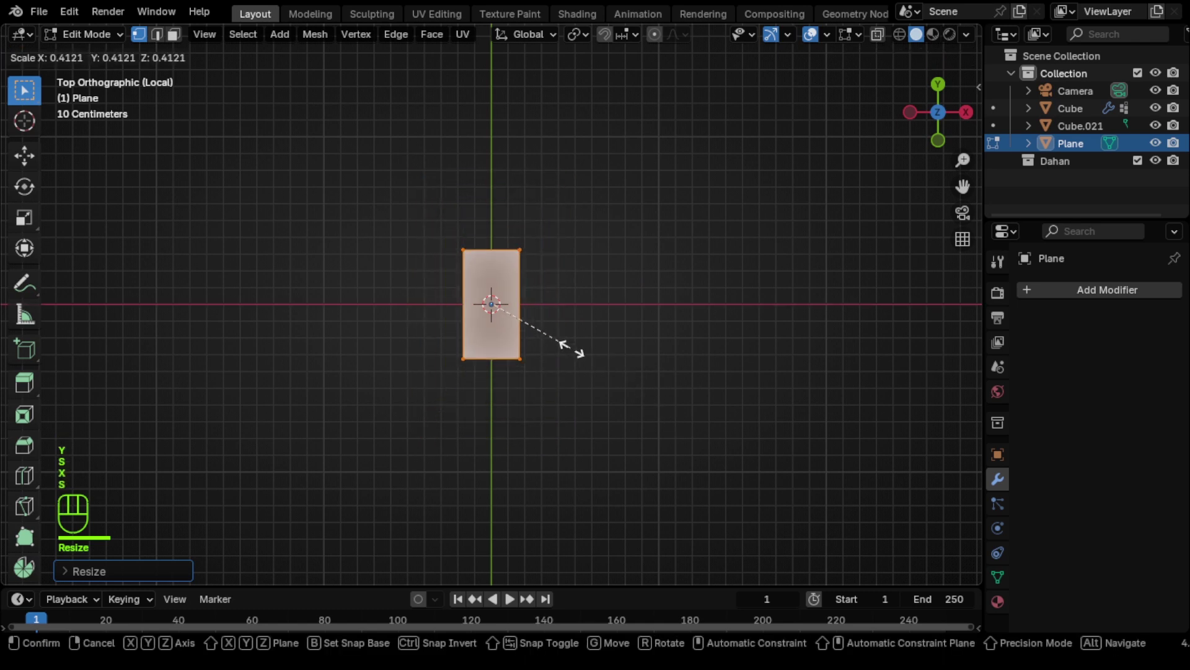
left_click(542, 332)
Cut two crosswise edge loops shifted toward the rectangle's -Y end and one centred lengthwise loop.
scroll(542, 332, "up", 8)
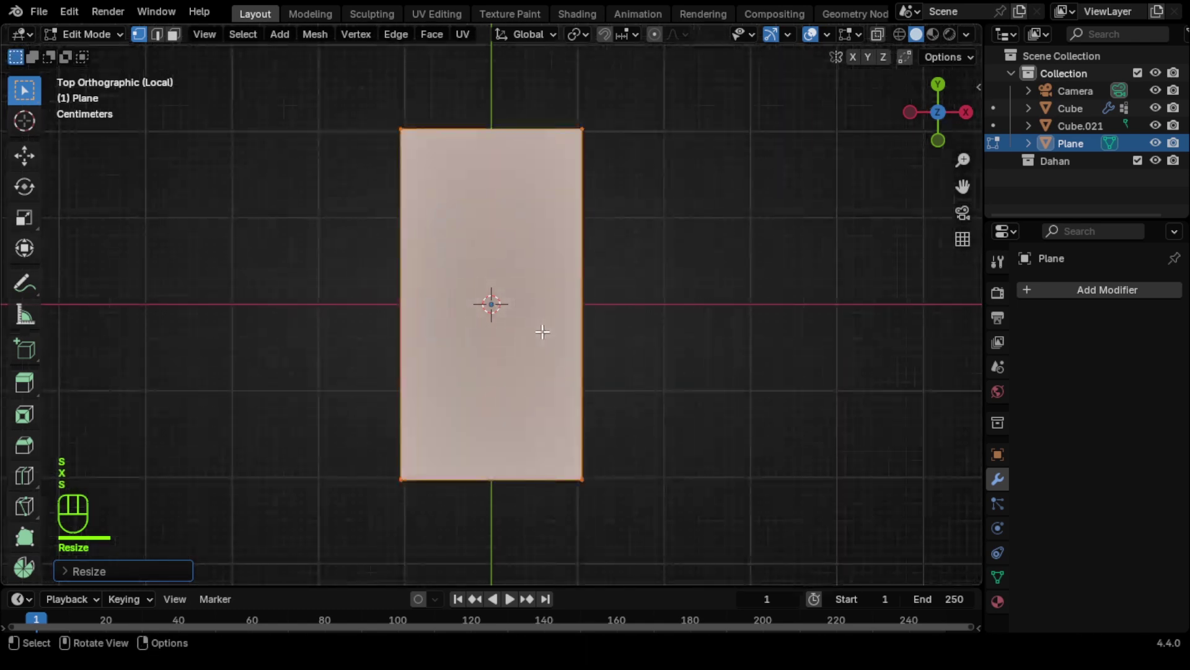
key("ctrl+r")
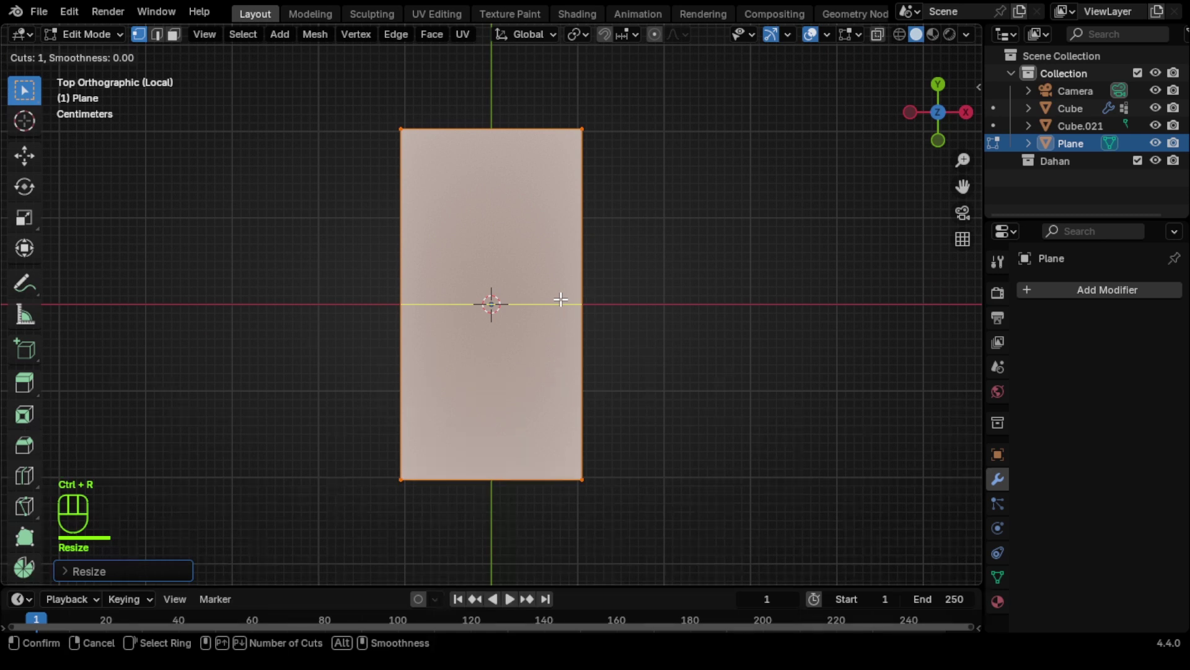
left_click(560, 301)
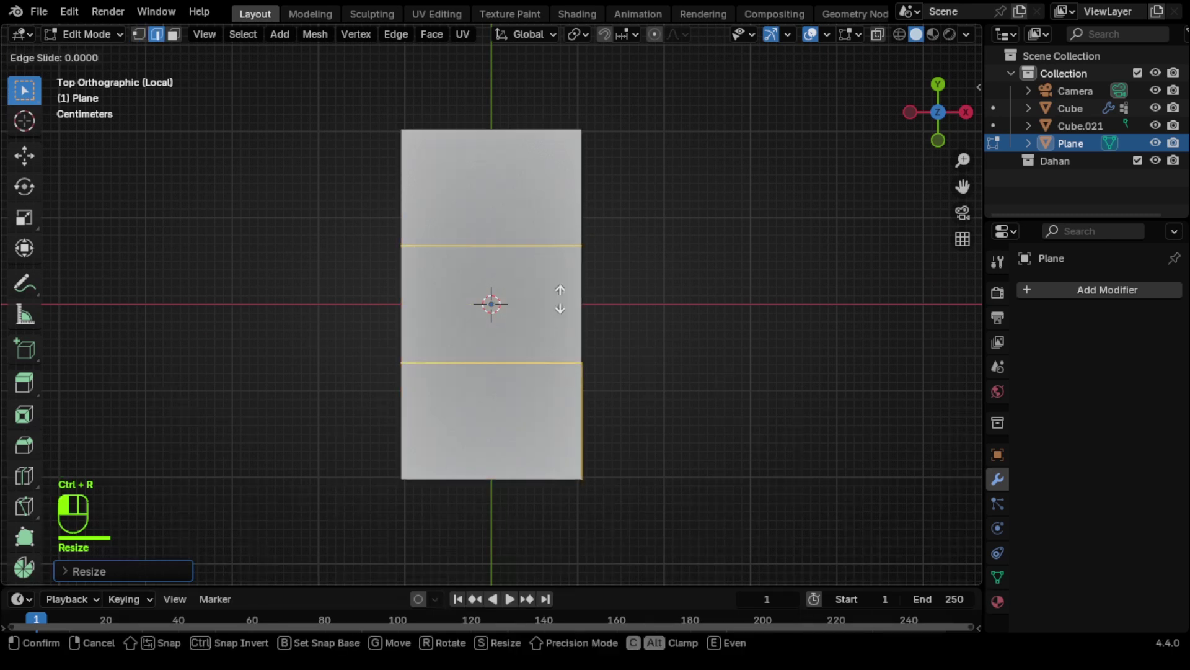
left_click(556, 350)
key("ctrl+r")
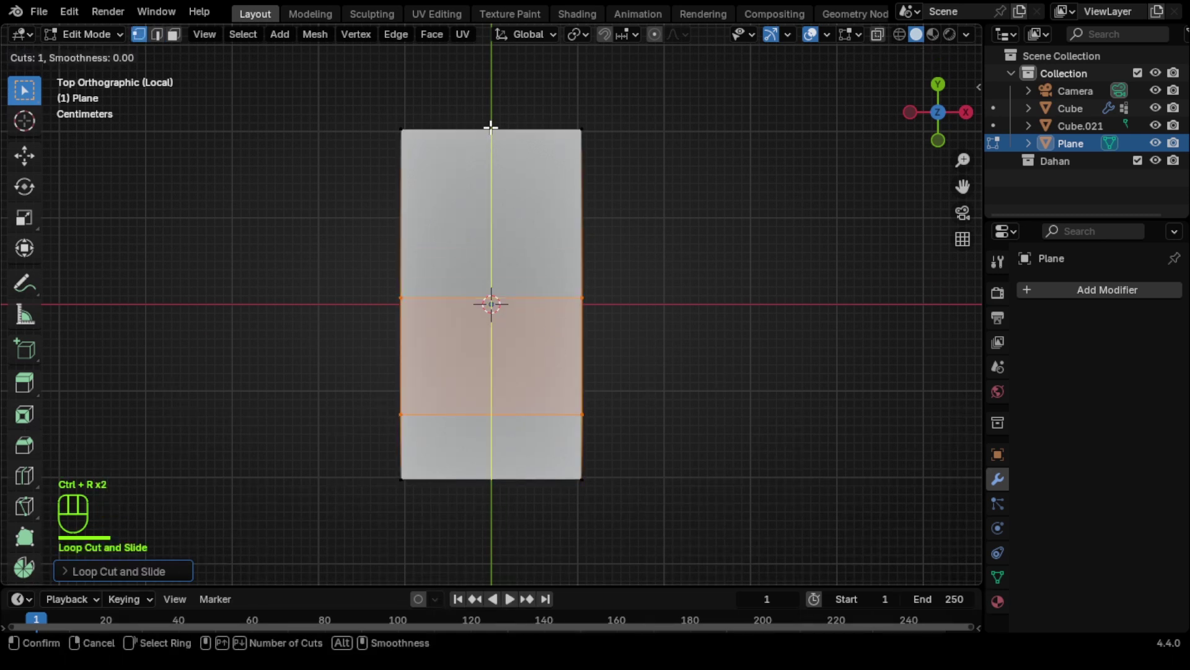
left_click(491, 128)
left_click(491, 128)
Taper the rectangle's +Y end into a leaf tip by scaling its end vertices along X to about 0.22.
middle_click_drag(714, 395, 589, 316)
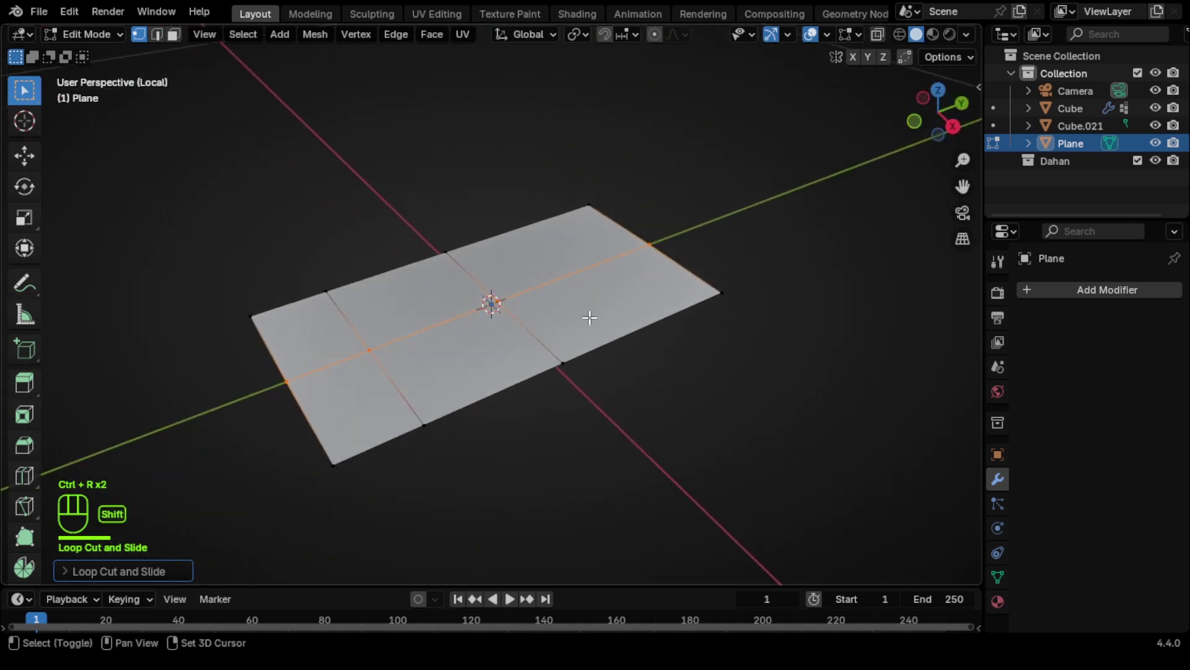
key("KP_7")
scroll(587, 318, "down", 1)
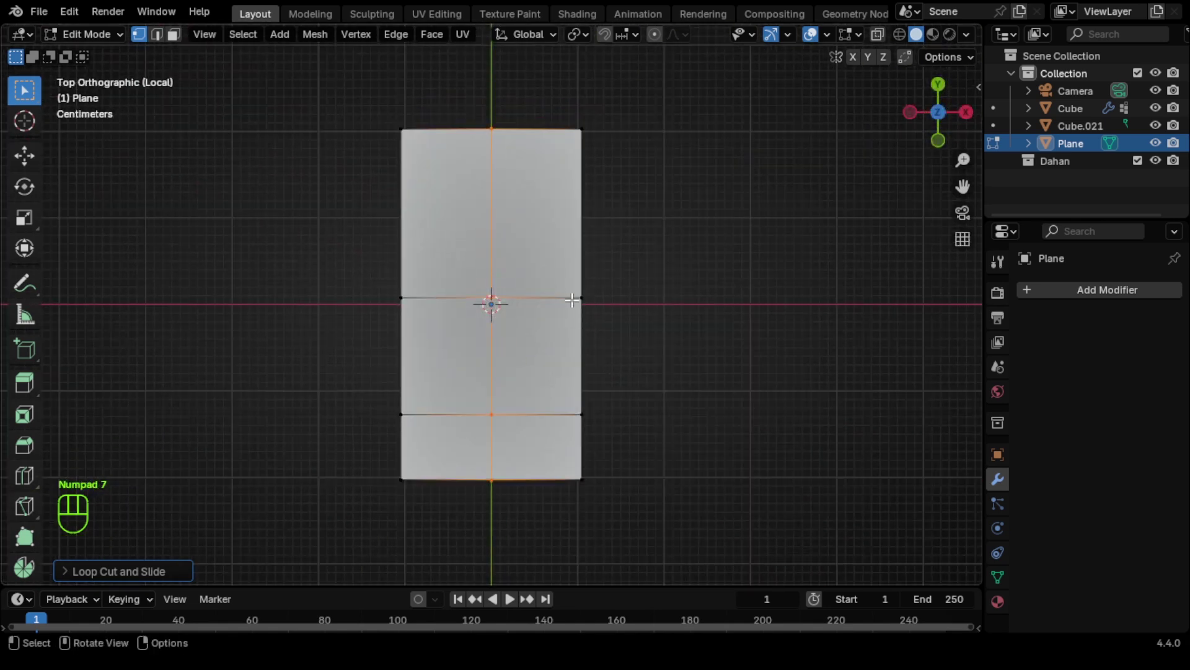
middle_click_drag(447, 167, 428, 230, "shift")
left_click_drag(351, 154, 747, 197)
key("s")
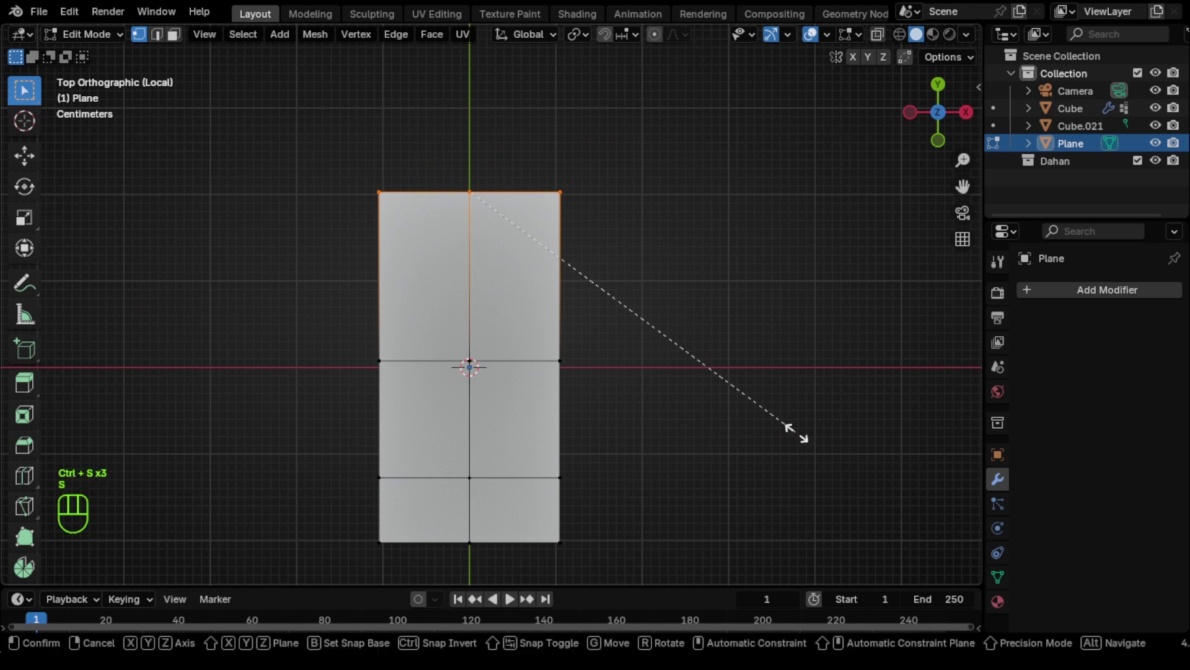
key("x")
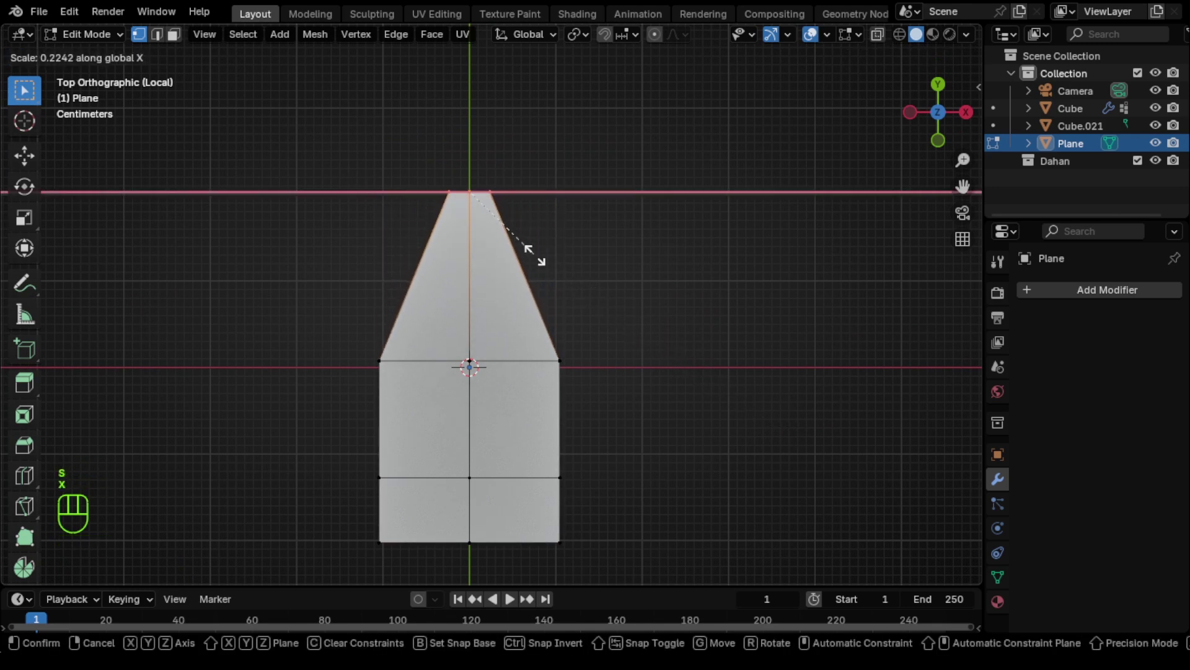
left_click(532, 253)
Scale the leaf's -Y end vertices along X to about 0.2, and narrow the +Y tip again by about 0.76.
left_click_drag(362, 528, 632, 552)
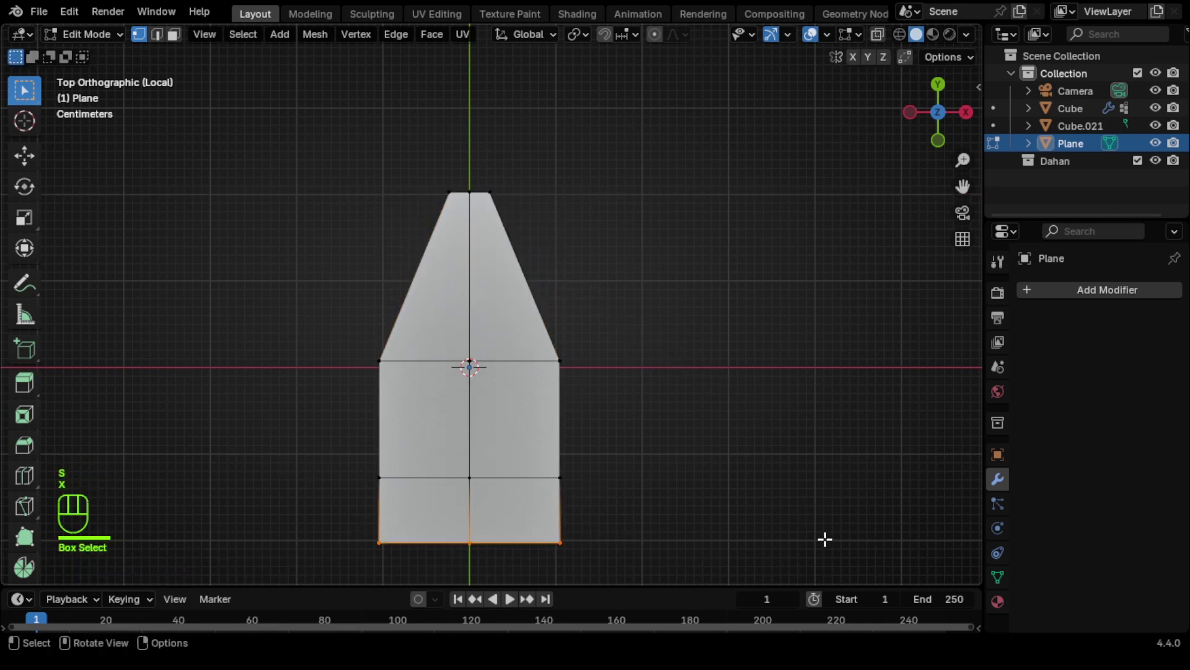
key("s")
key("x")
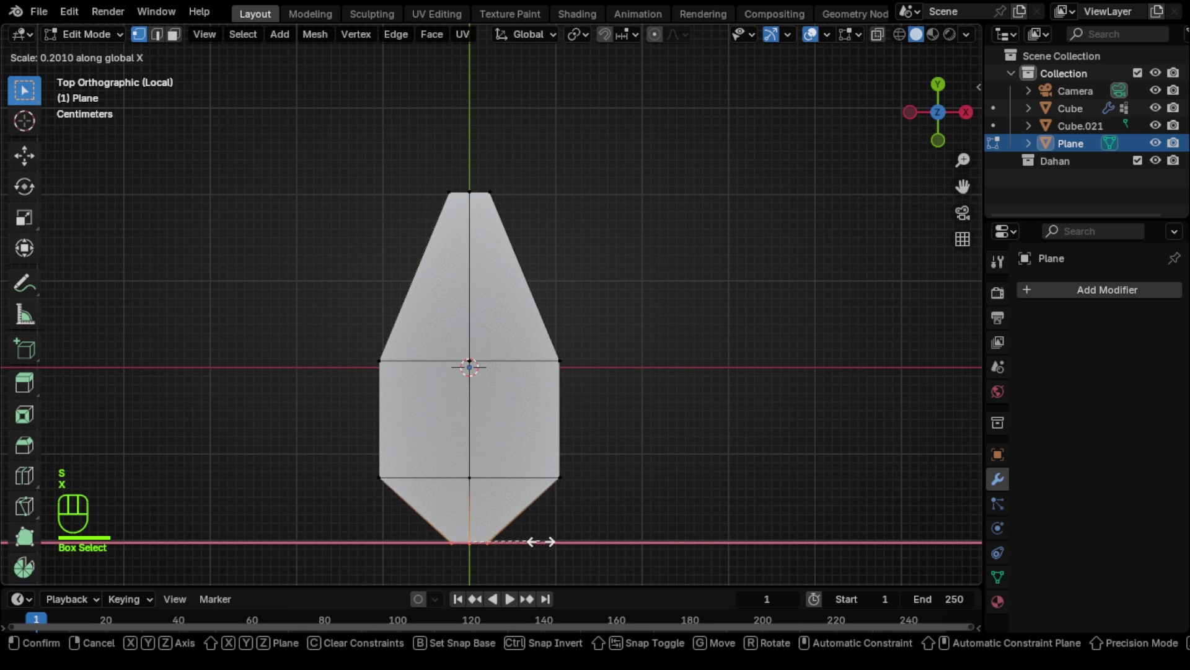
left_click(532, 537)
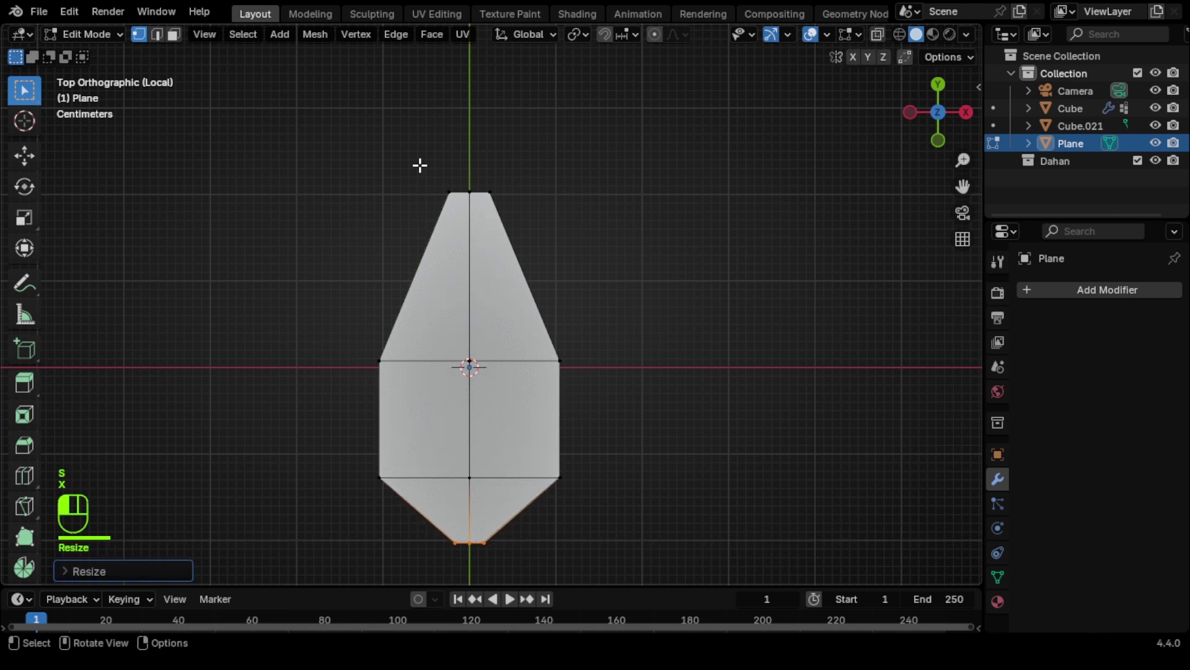
left_click_drag(420, 165, 584, 304)
key("s")
key("x")
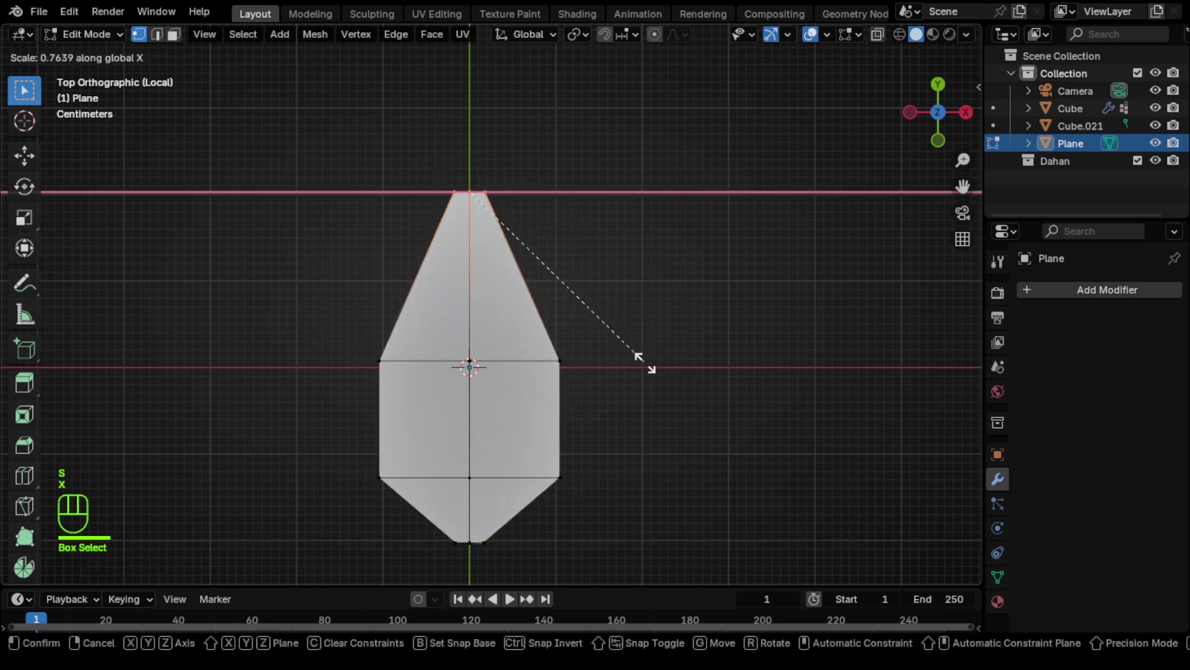
left_click(639, 361)
Extrude all of the leaf's faces and raise them along Z to give the leaf thickness.
middle_click_drag(698, 487, 592, 452)
key("3")
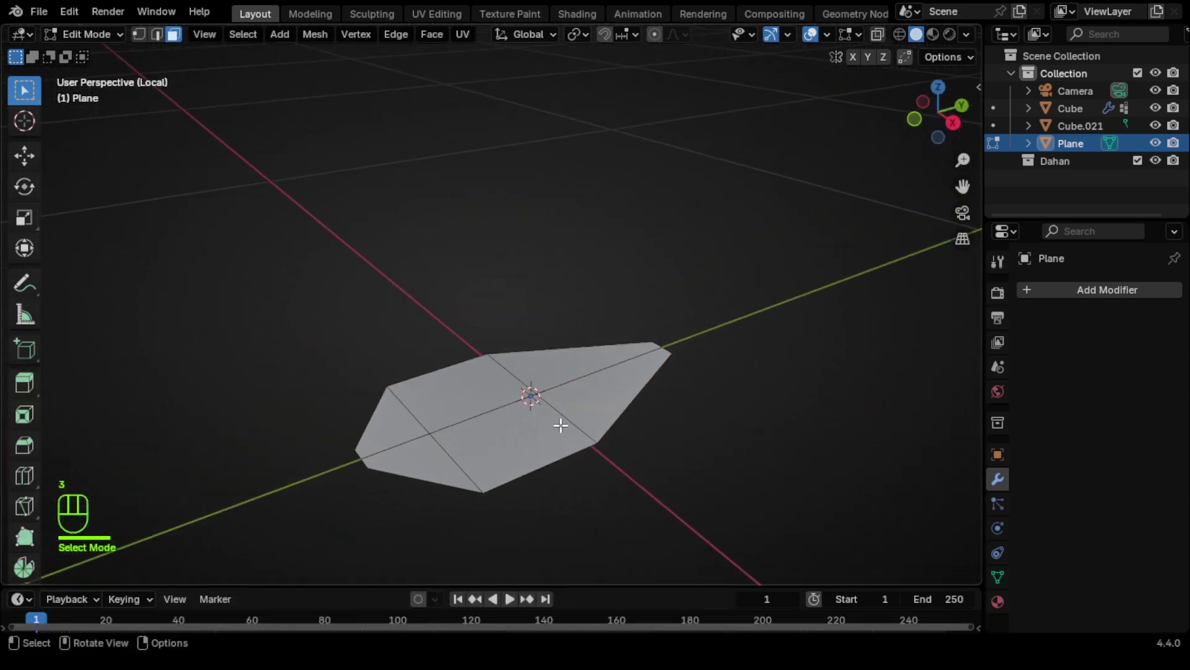
key("a")
key("s")
key("e")
key("x")
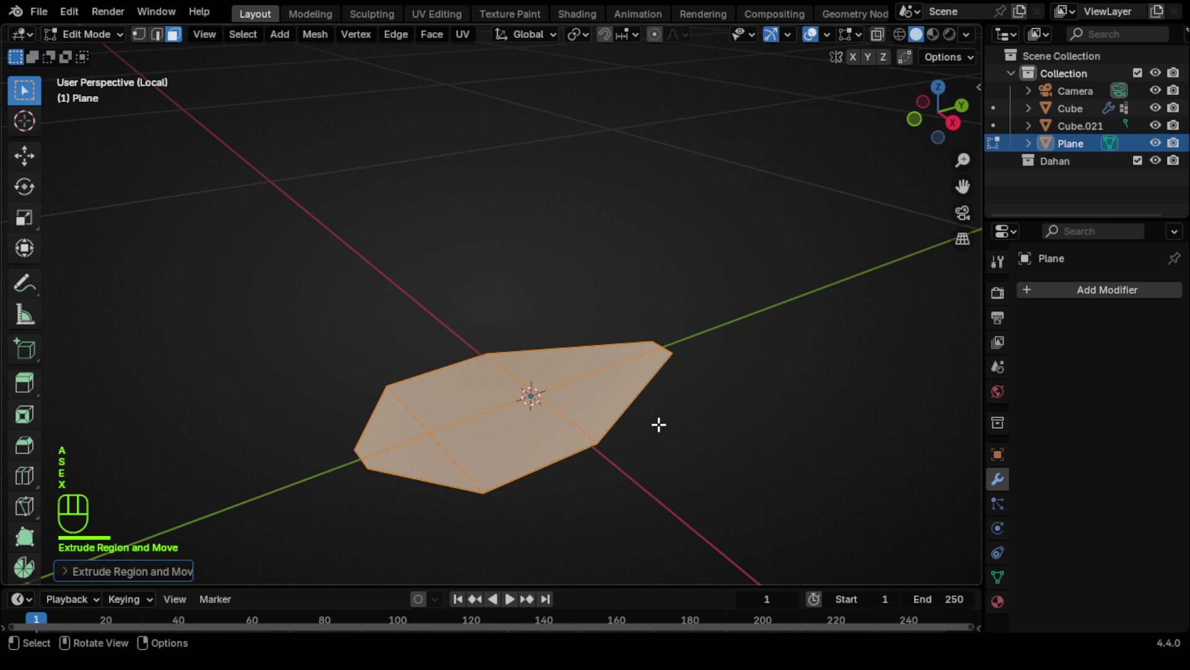
key("g")
key("z")
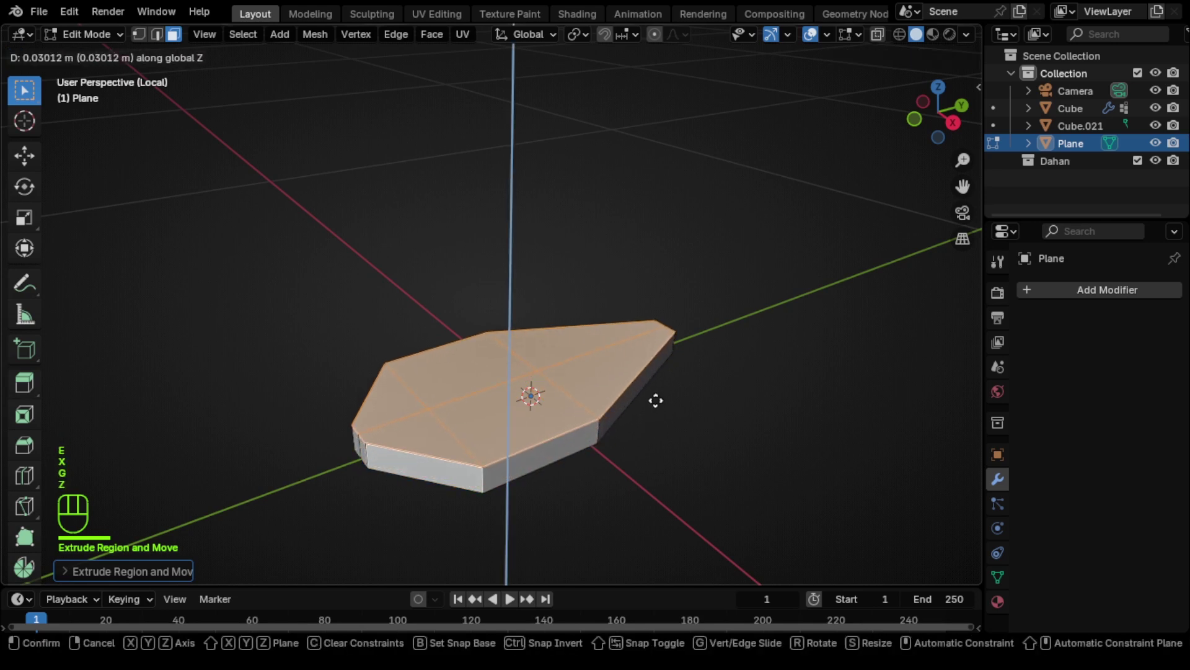
left_click(653, 385)
middle_click_drag(653, 385, 663, 421)
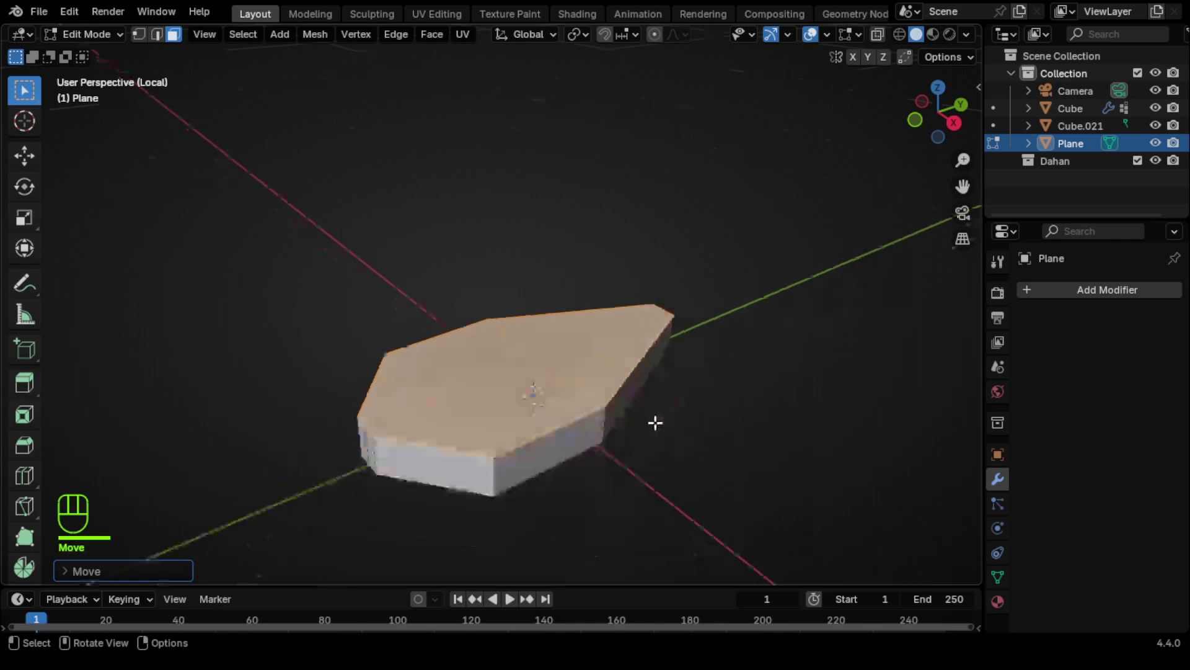
Select the outer side edges of the leaf's middle section and lower them slightly along Z.
left_click(517, 441)
key("2")
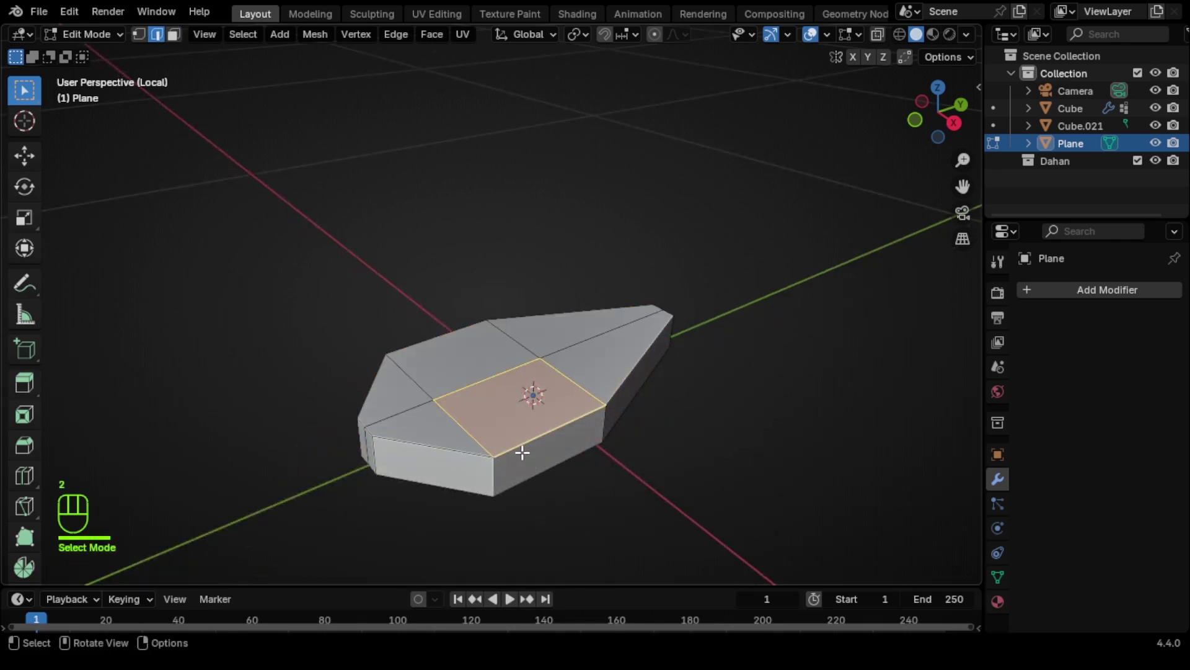
middle_click_drag(523, 452, 517, 372)
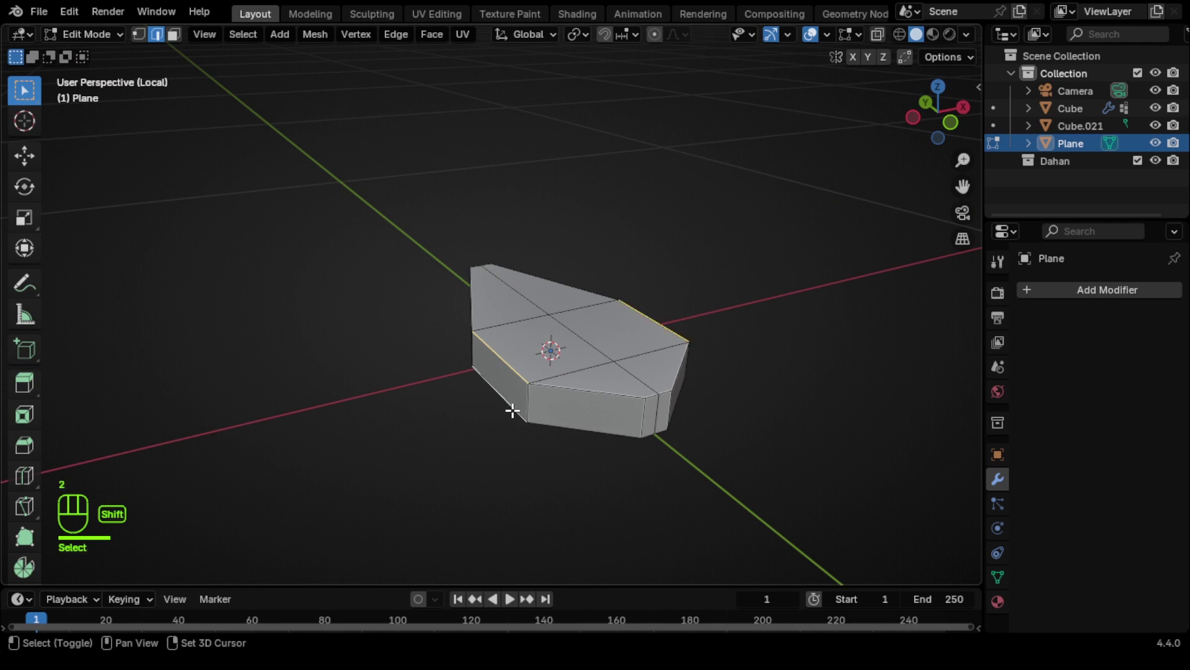
key("g")
key("z")
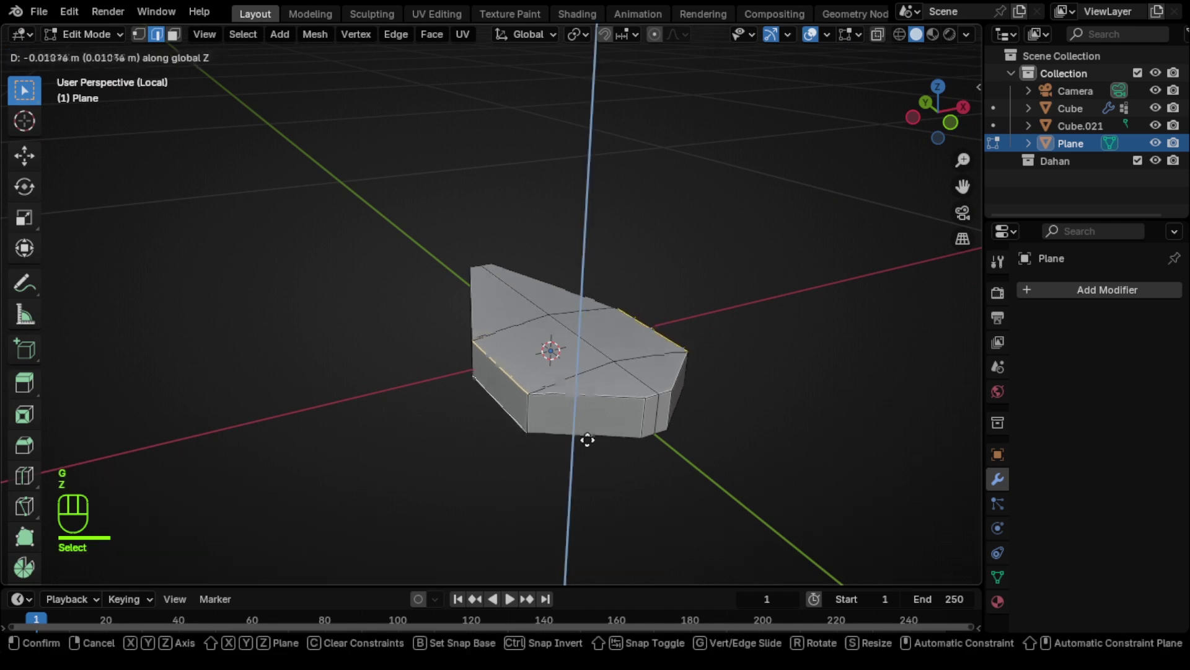
left_click(588, 445)
Select the vertices at the leaf's short -Y stem end and lower them along Z.
middle_click_drag(667, 459, 590, 432)
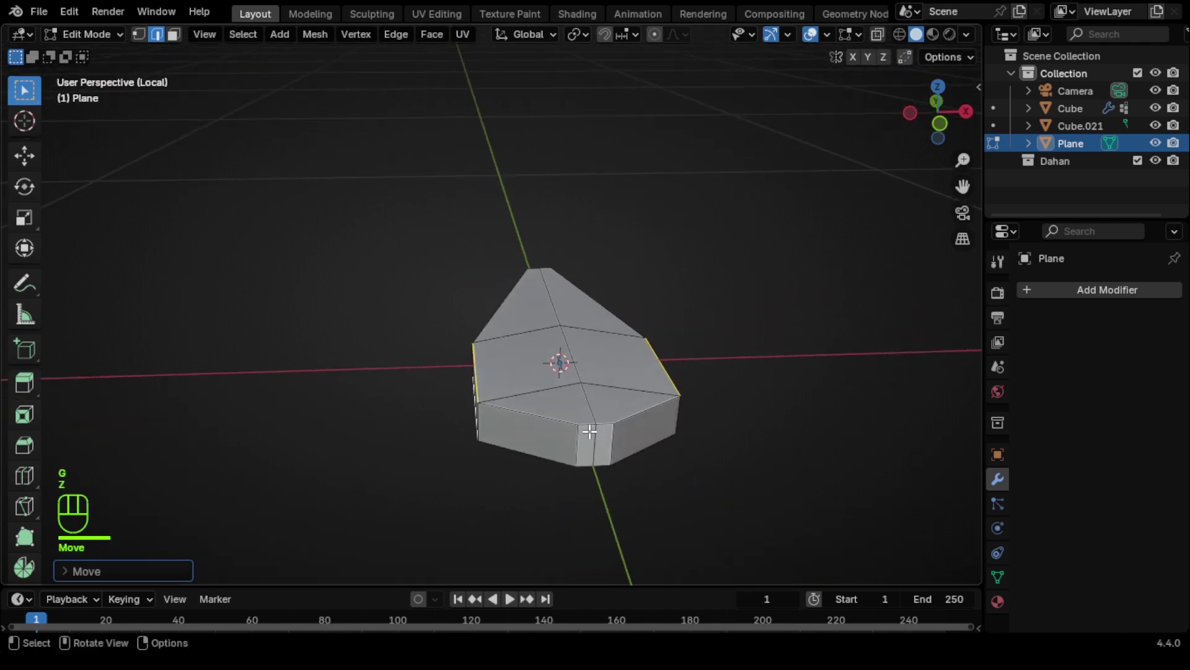
key("1")
left_click_drag(566, 418, 641, 492)
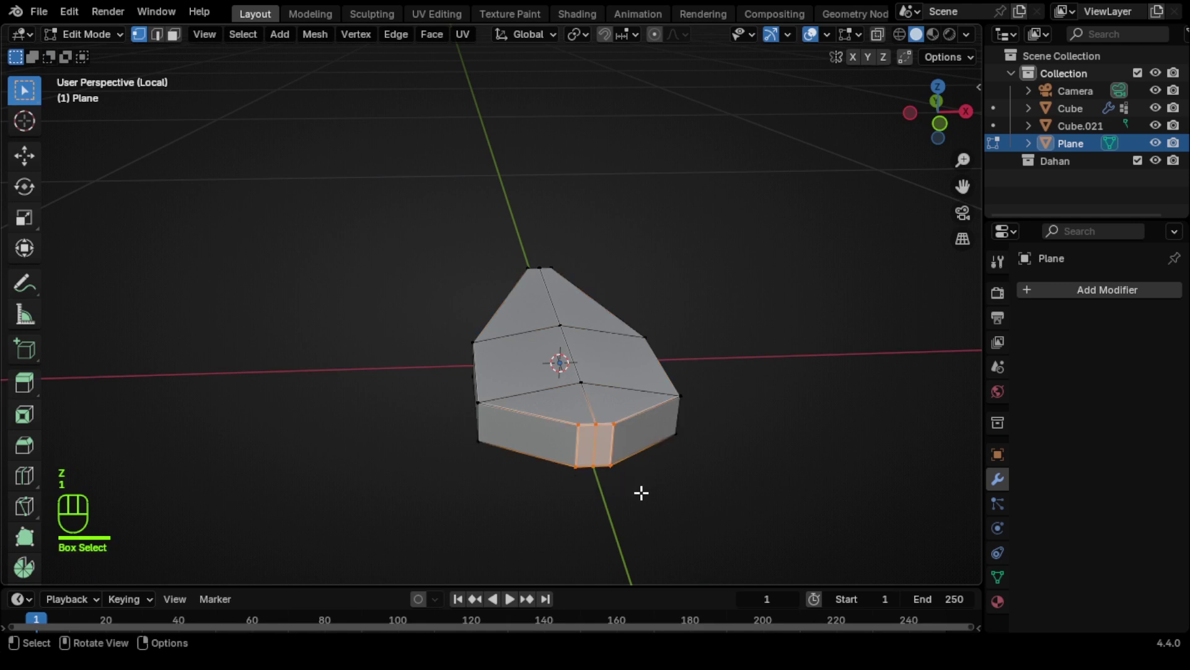
key("g")
key("z")
left_click(638, 515)
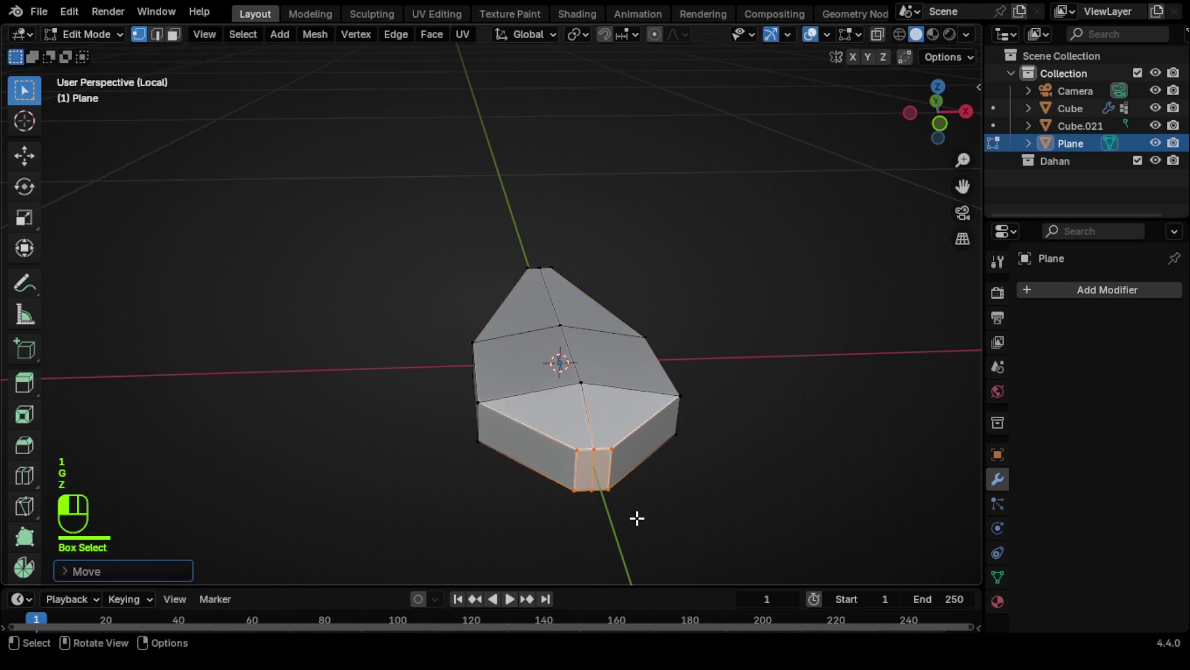
Lower the vertices at the leaf's long +Y tip by about 0.04 m along Z and switch to edge selection.
middle_click_drag(638, 518, 600, 354)
left_click_drag(596, 348, 701, 445)
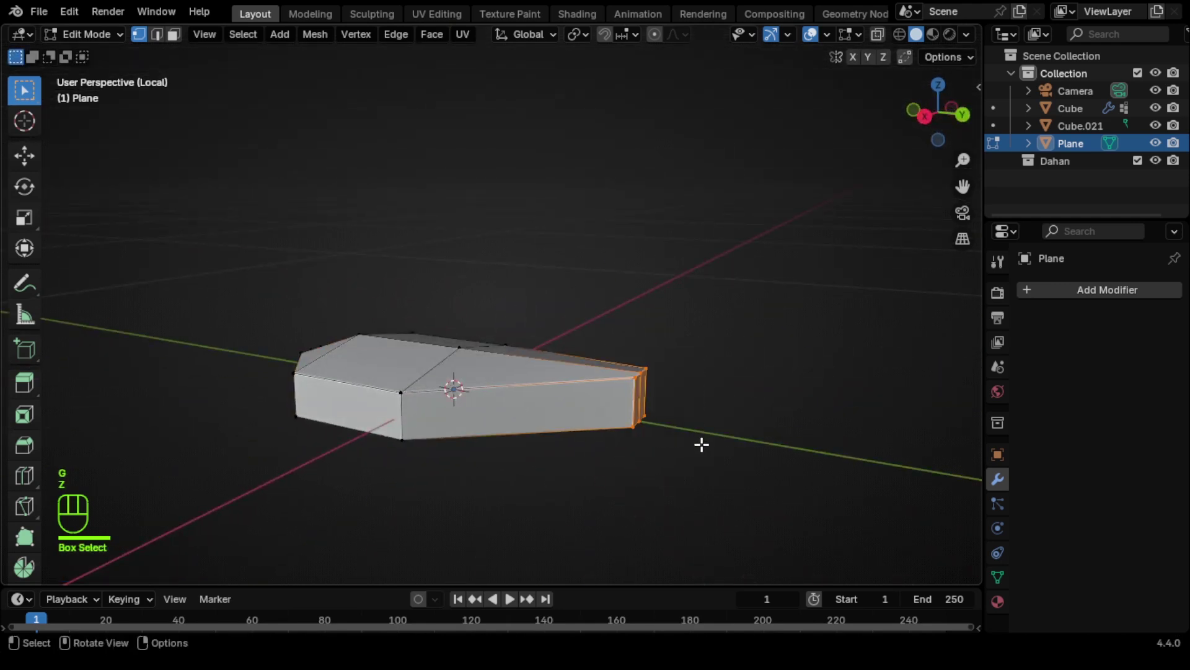
key("g")
key("z")
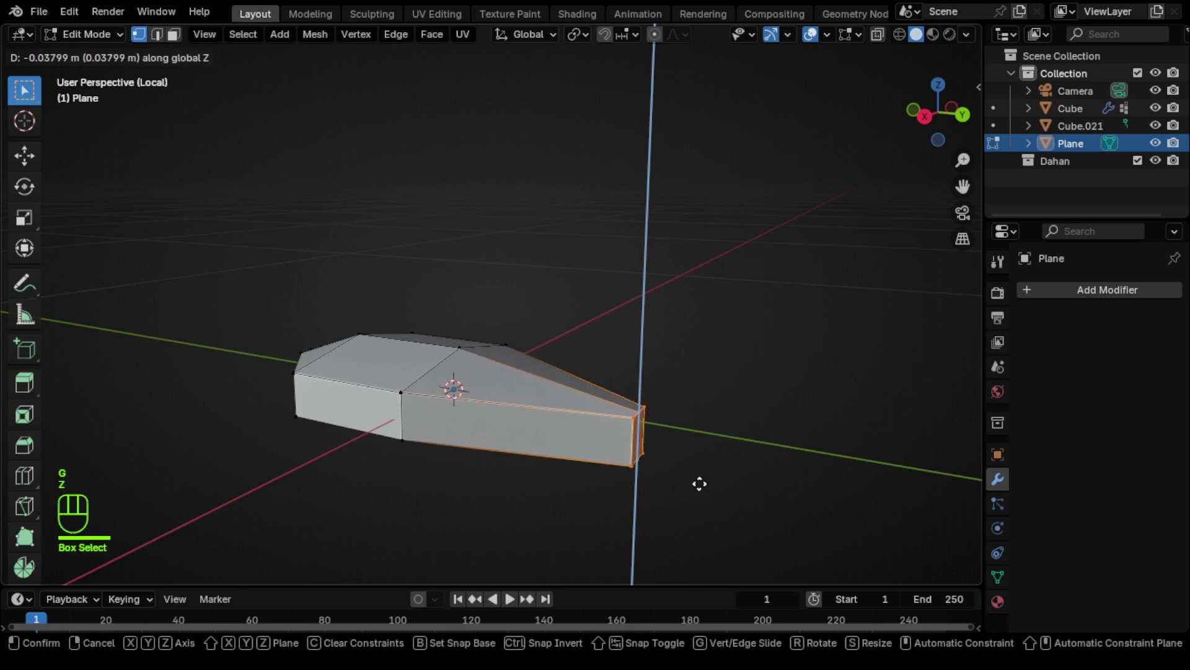
left_click(488, 481)
middle_click_drag(487, 481, 558, 505)
key("2")
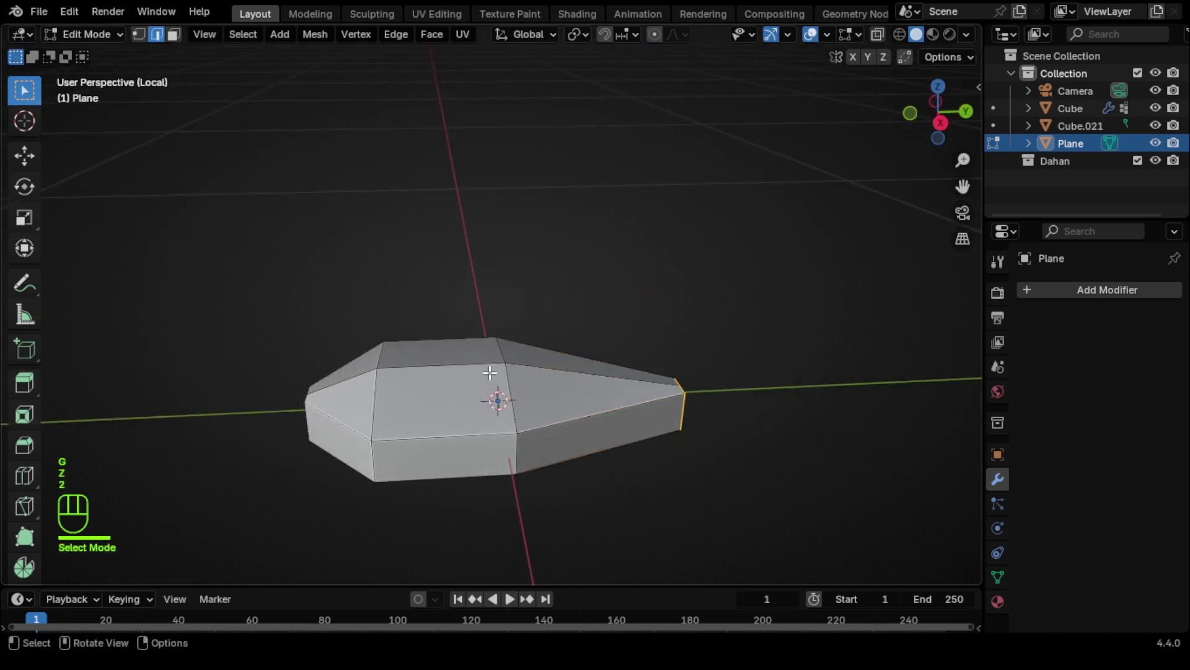
Bevel the central ridge edge on the leaf's top with two segments, widening it almost to the leaf's outer edges.
middle_click_drag(489, 372, 523, 402)
key("ctrl+b")
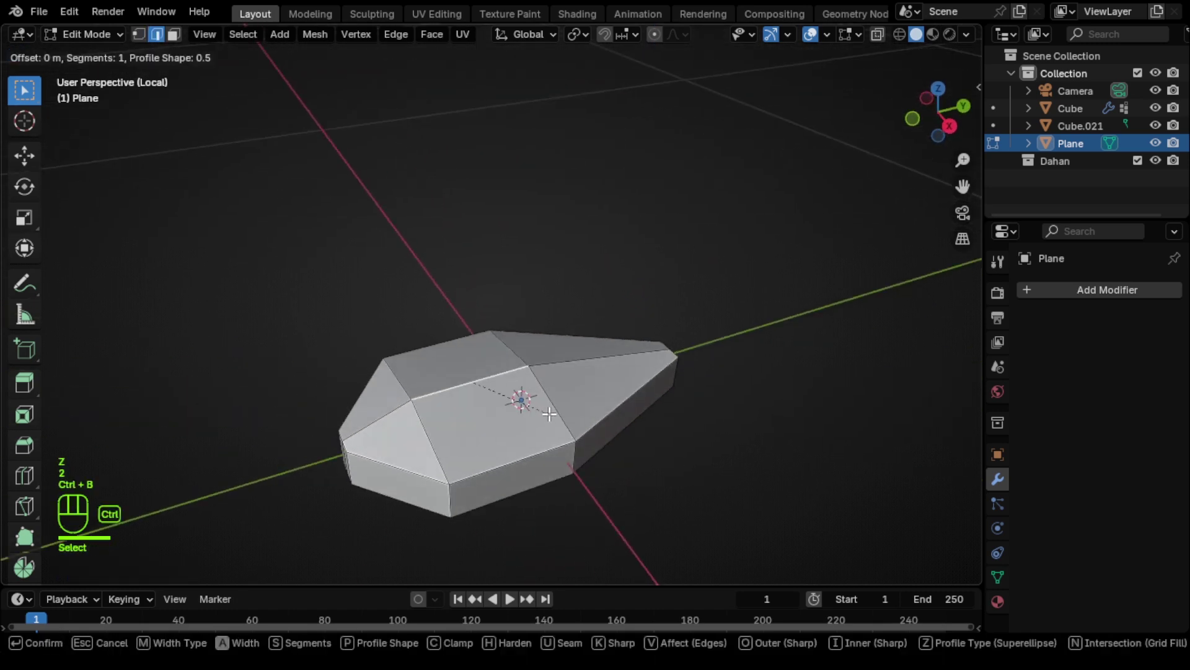
left_click(610, 465)
Slide the bevel's end vertex on the ridge most of the way toward the leaf's +Y tip.
key("1")
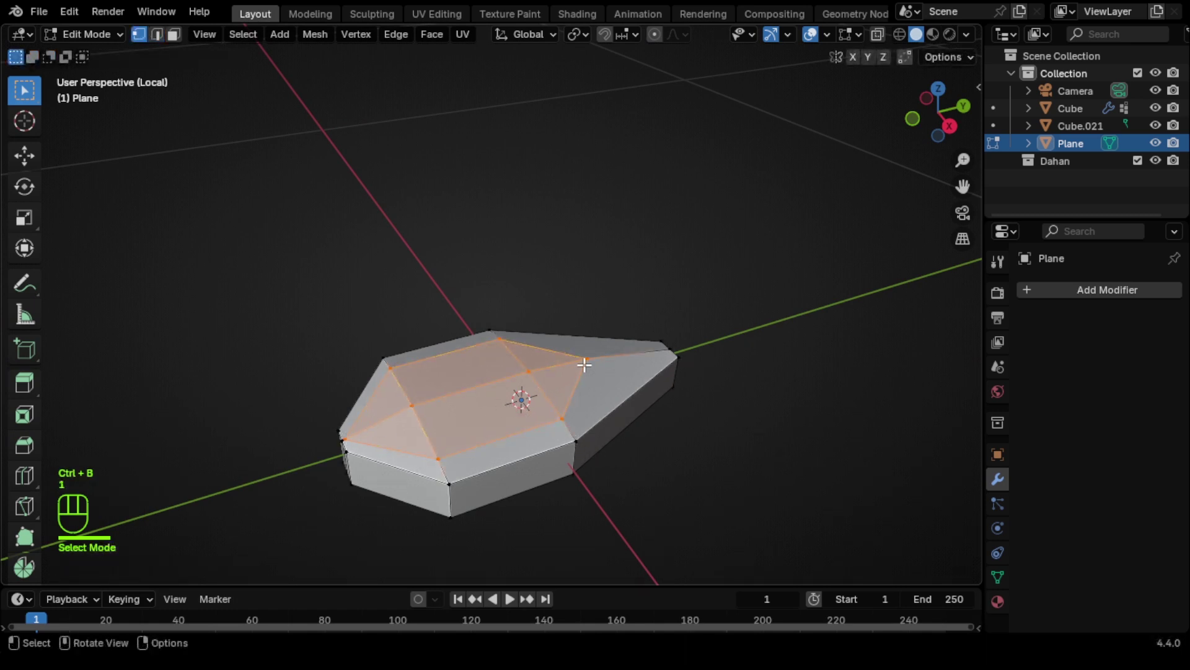
middle_click_drag(663, 404, 568, 391)
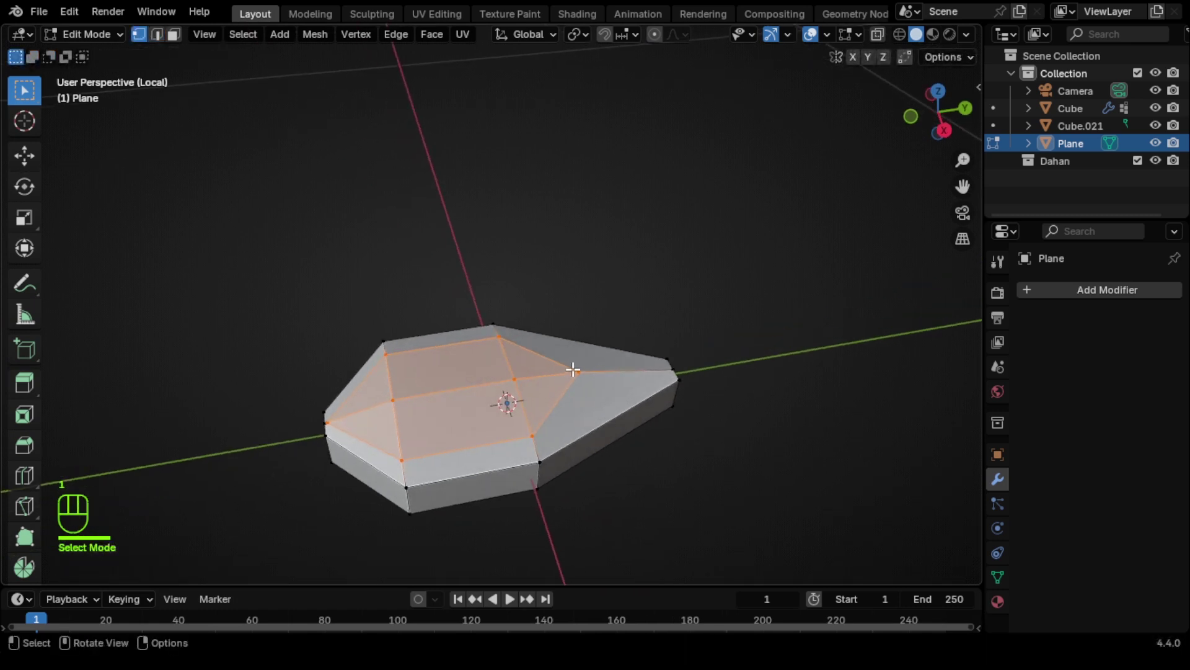
left_click(574, 379)
key("g")
key("g")
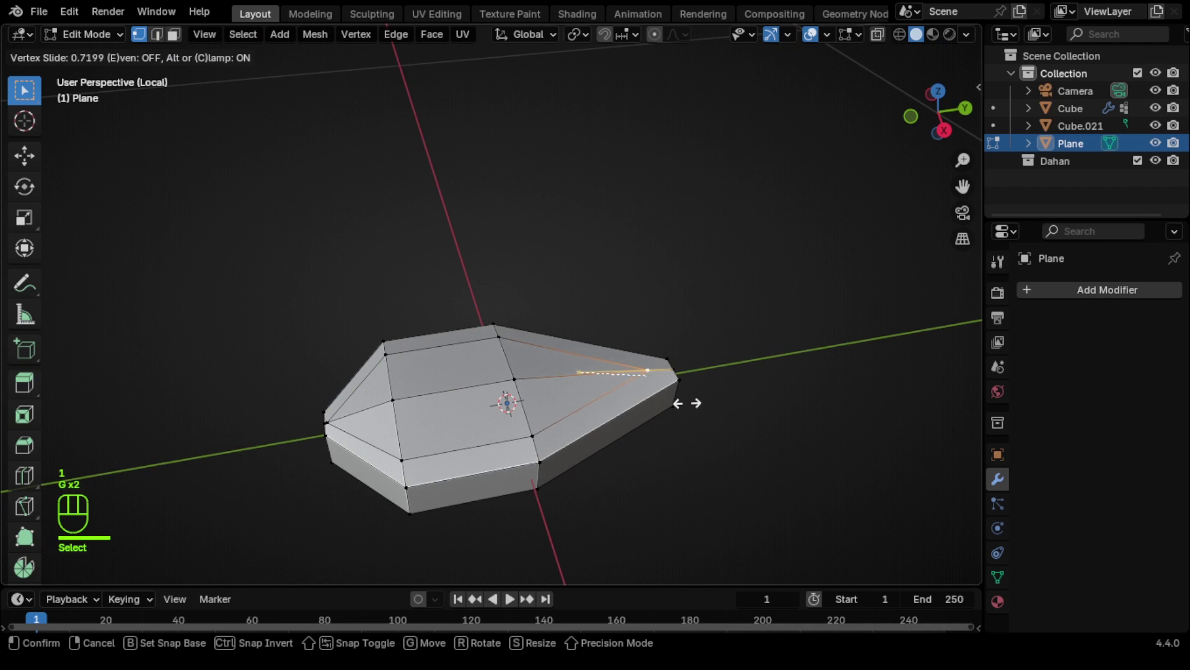
left_click(693, 403)
Lower the central ridge edge of the leaf's top by about 0.04 m along Z to form a crease.
key("2")
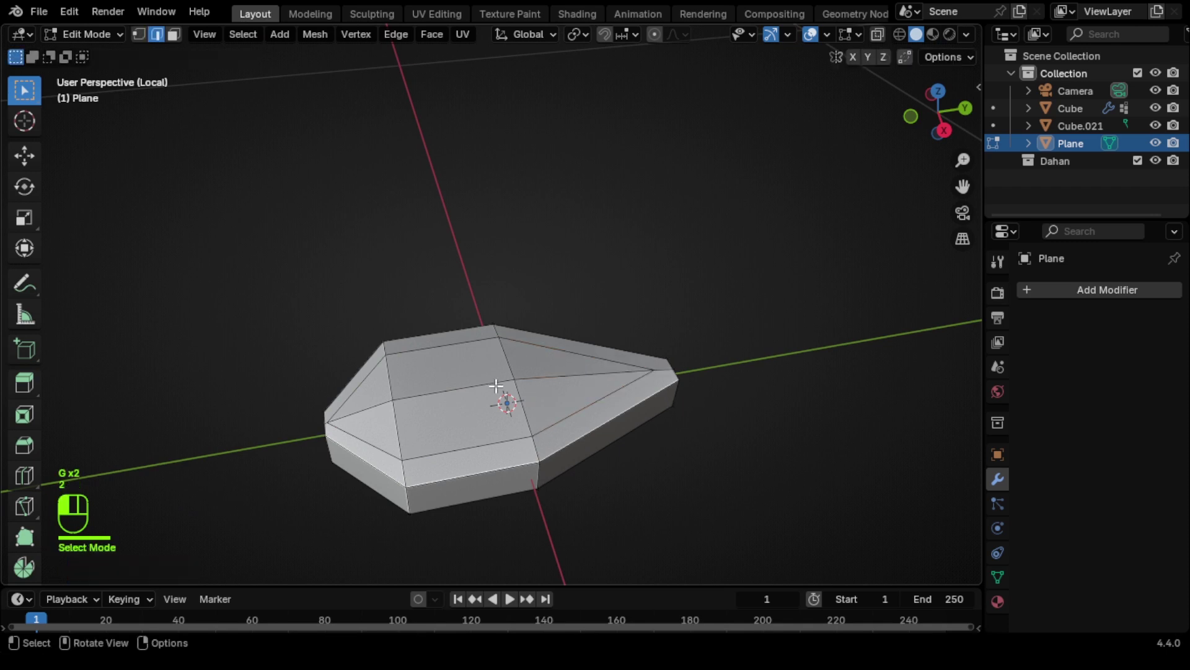
left_click(458, 385)
middle_click_drag(533, 426, 593, 410)
key("g")
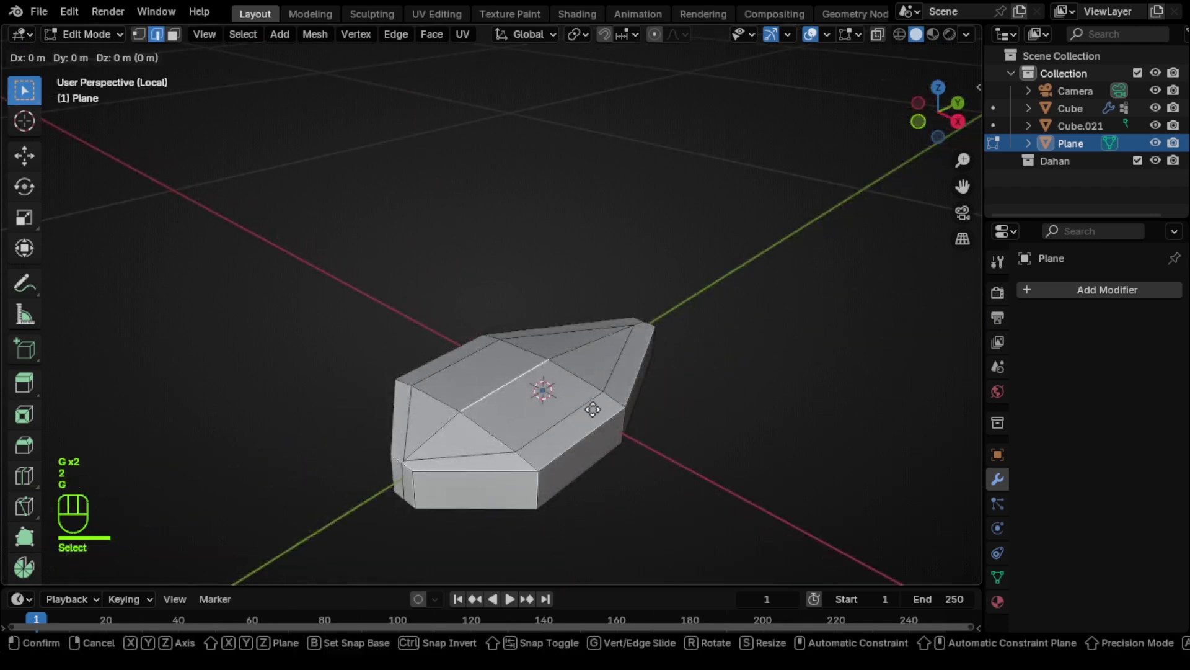
key("z")
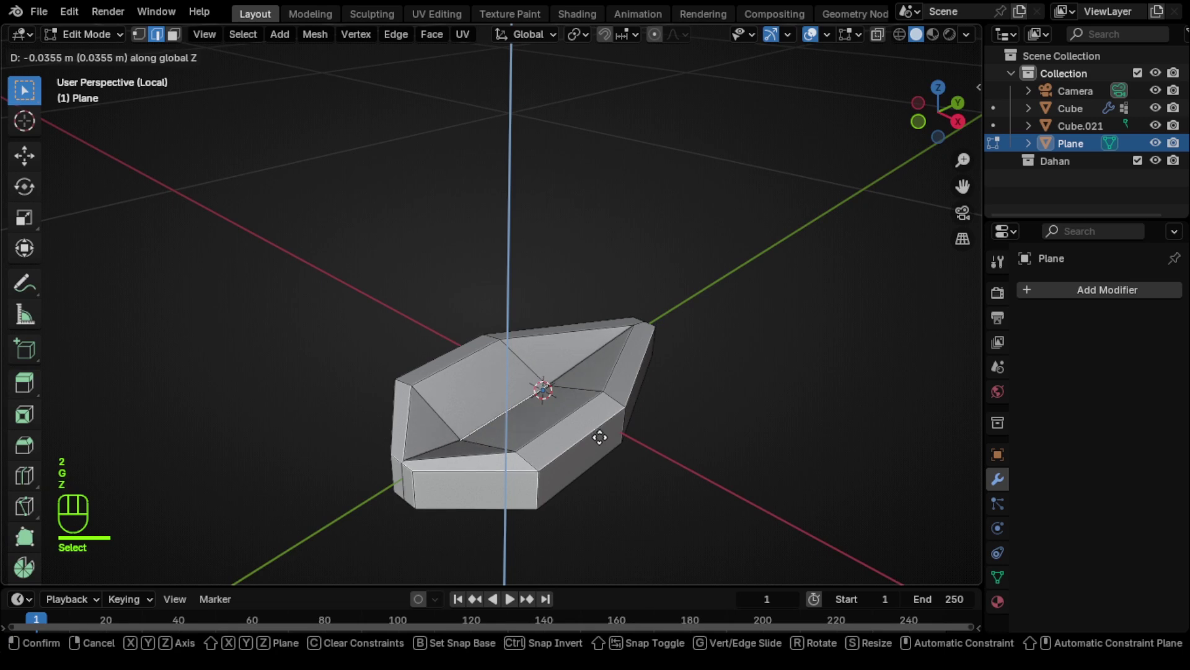
left_click(632, 442)
In wireframe side view, select all vertices at the leaf's short -Y stem end and lower them further along Z.
key("KP_1")
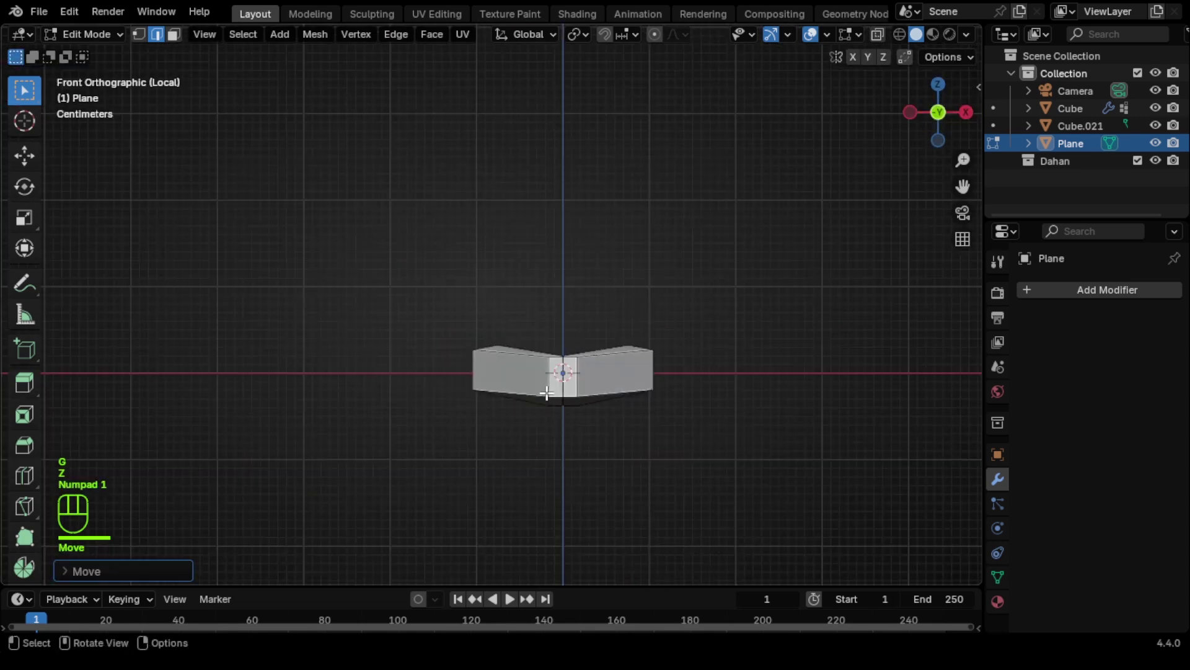
key("KP_3")
key("Tab")
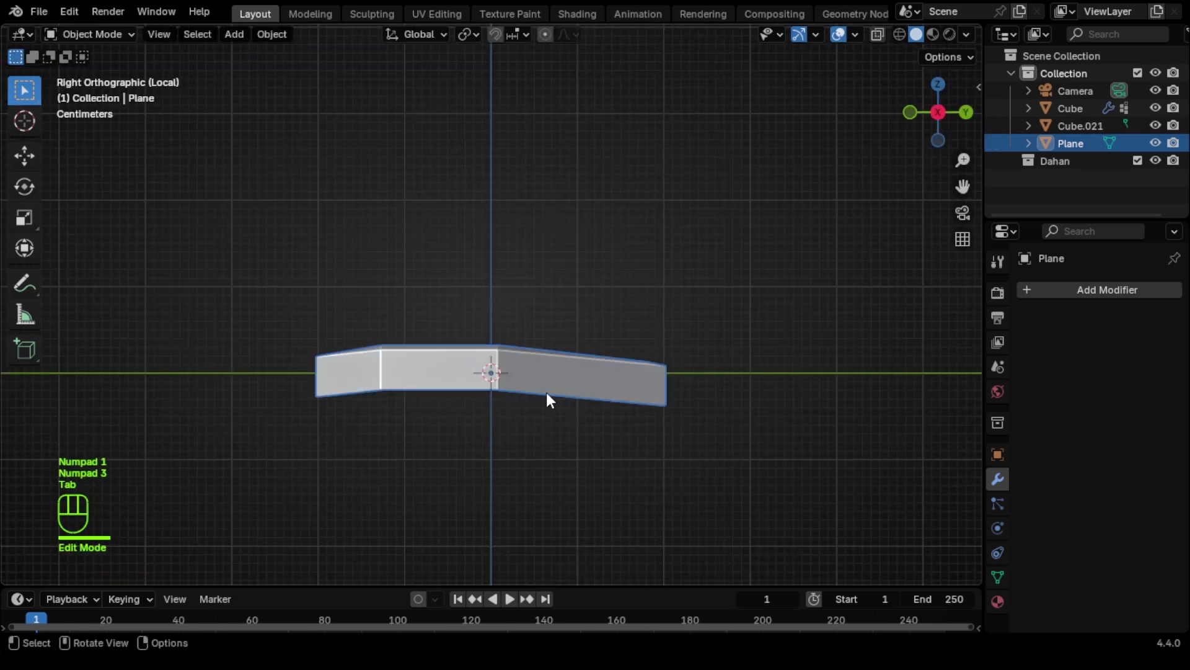
key("Tab")
key("z")
left_click(444, 341)
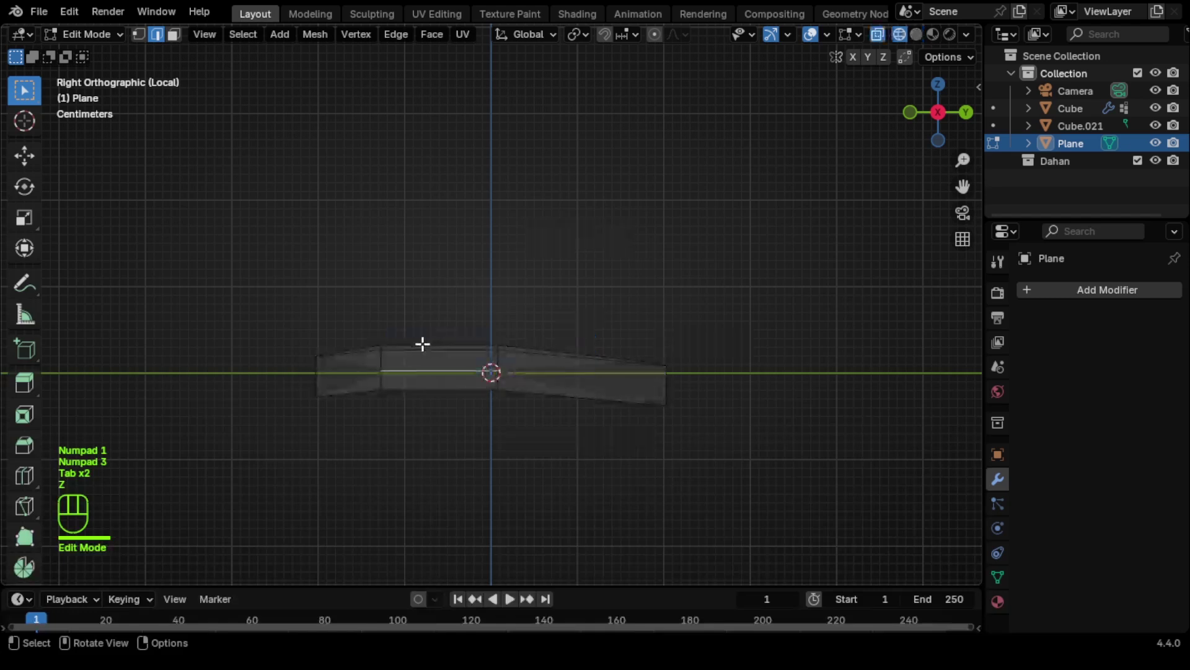
key("1")
left_click_drag(279, 337, 340, 430)
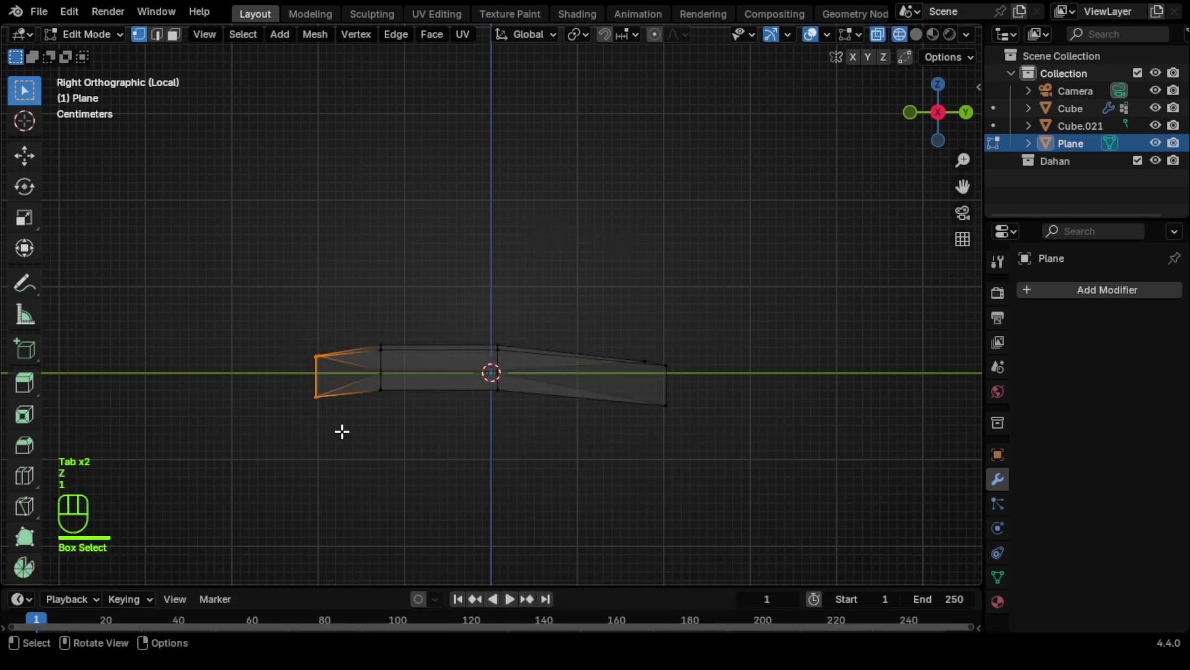
key("g")
key("z")
left_click(341, 449)
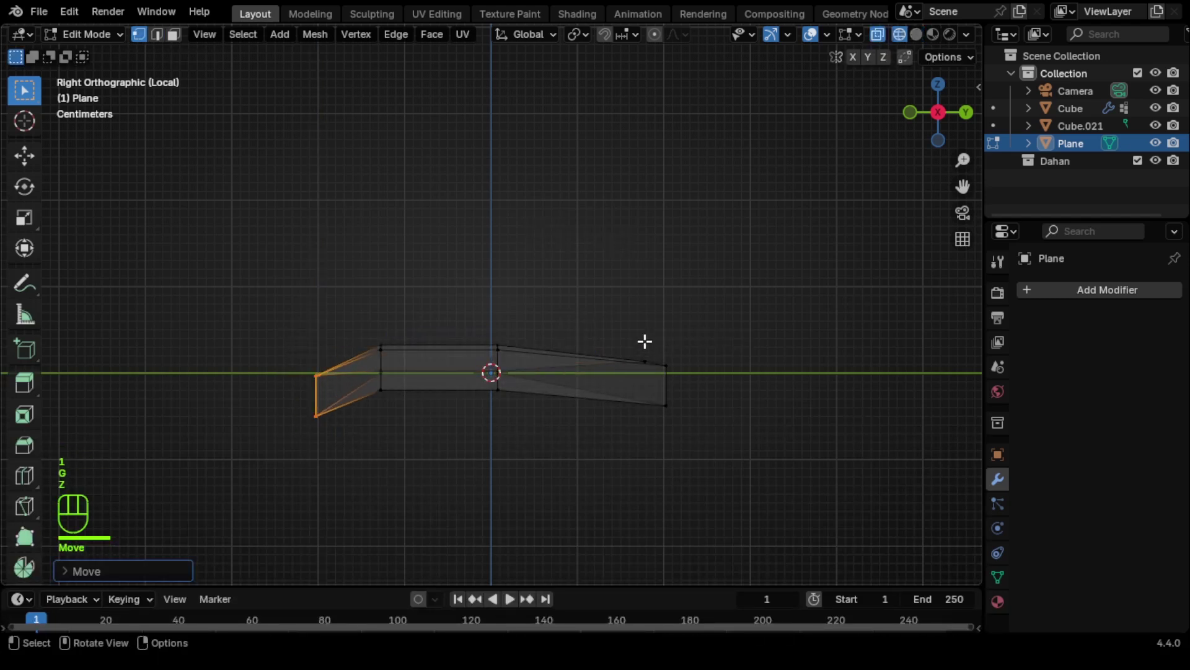
Select the vertices at the leaf's long +Y tip, including the bevel's end vertex, and lower them along Z.
left_click_drag(630, 359, 709, 446)
key("g")
key("z")
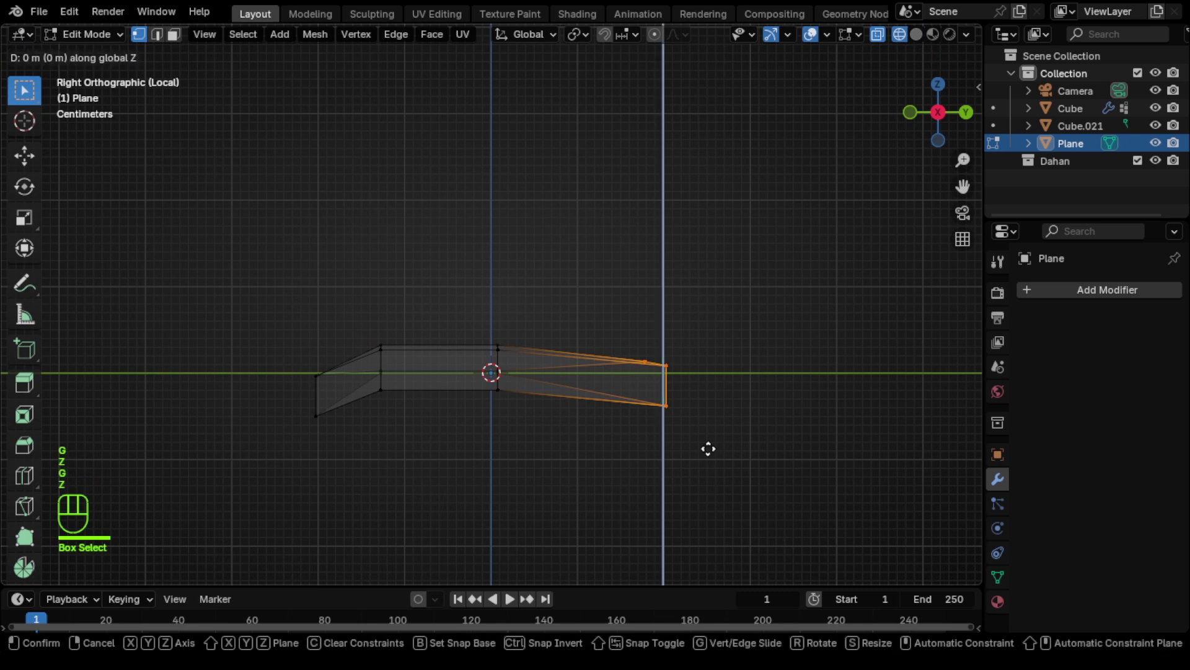
left_click(706, 462)
Return to solid object display, shade the leaf smooth and add a Subdivision Surface modifier with viewport level 3.
key("Tab")
middle_click_drag(704, 403, 740, 445)
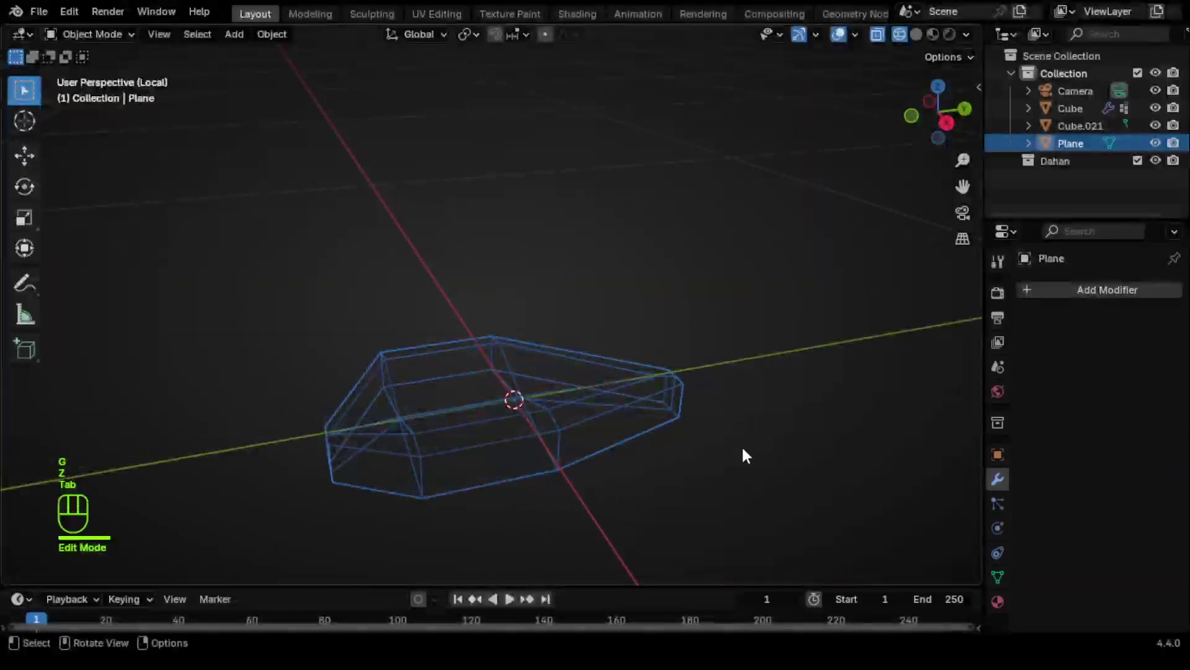
key("z")
left_click(872, 447)
right_click(531, 410)
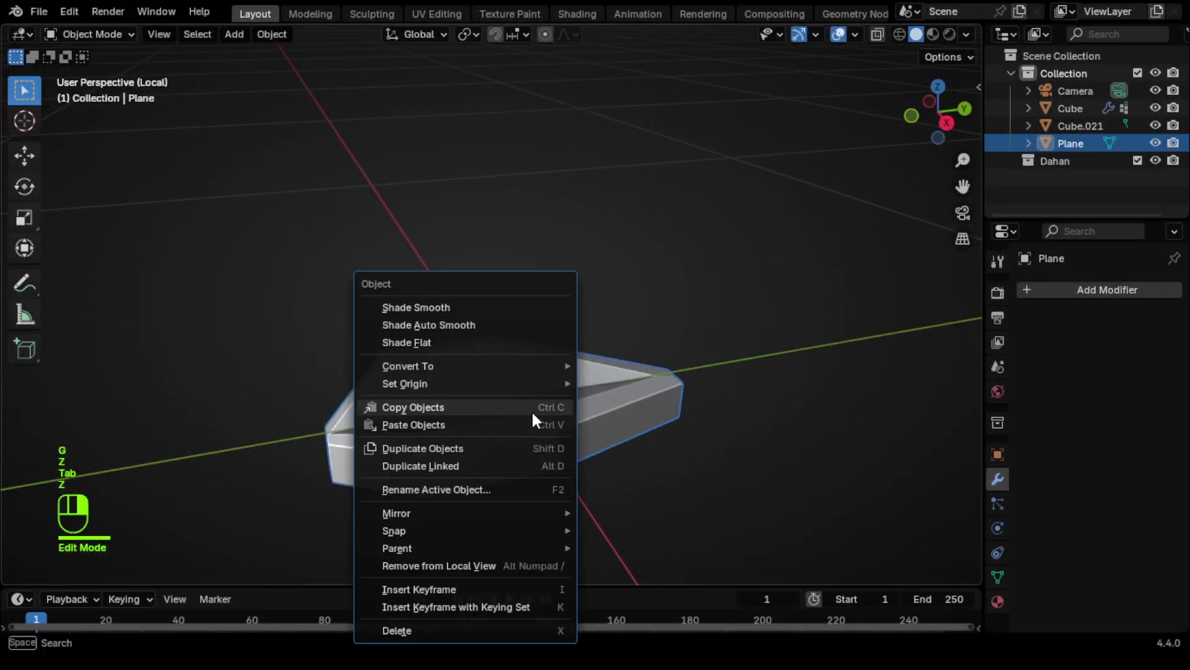
left_click(447, 312)
middle_click_drag(446, 312, 556, 396)
key("ctrl+3")
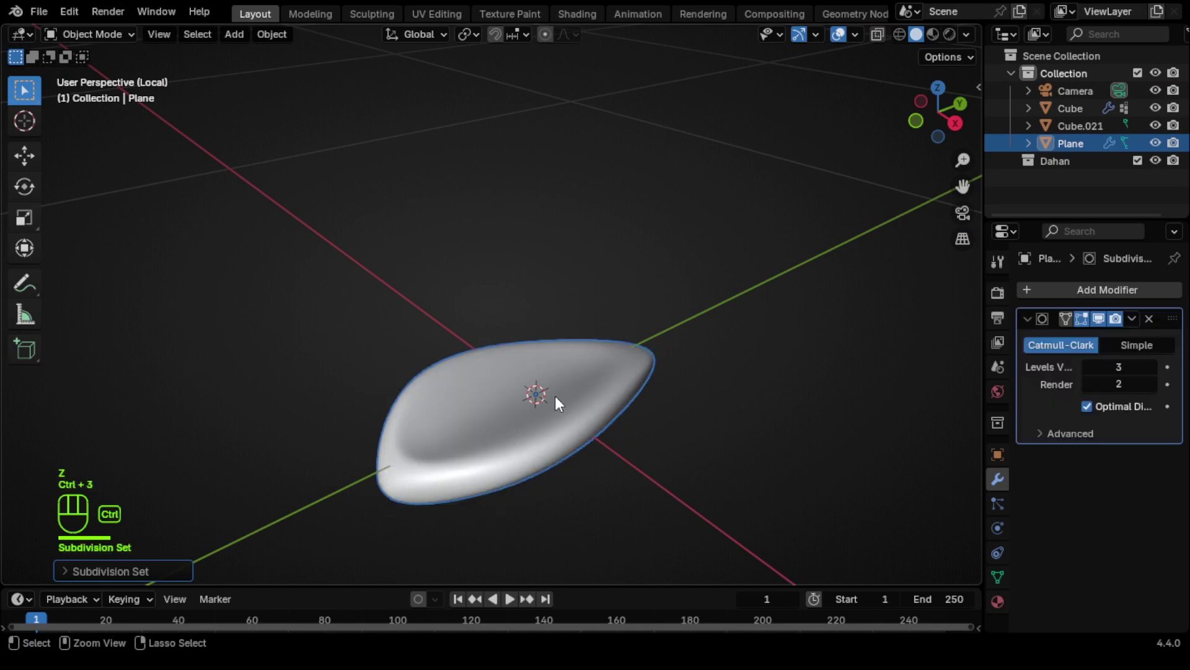
Select the leaf's central crease edge beneath the smoothed surface and raise it slightly along Z.
middle_click_drag(554, 437, 507, 414)
key("Tab")
key("Tab")
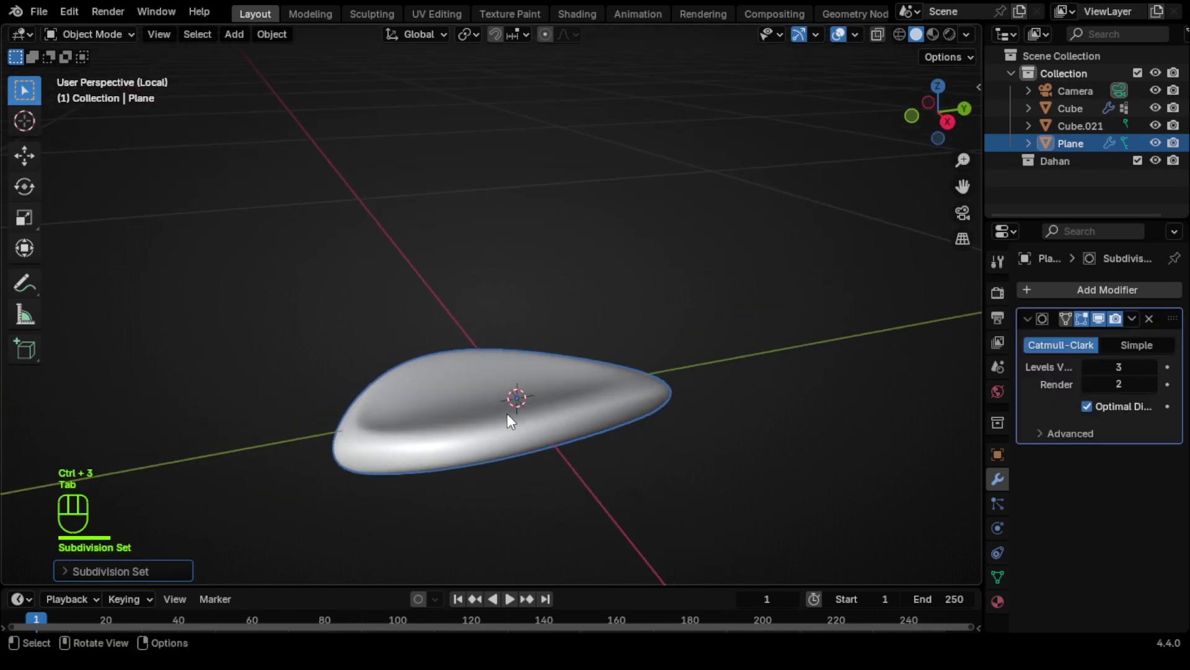
left_click(467, 402)
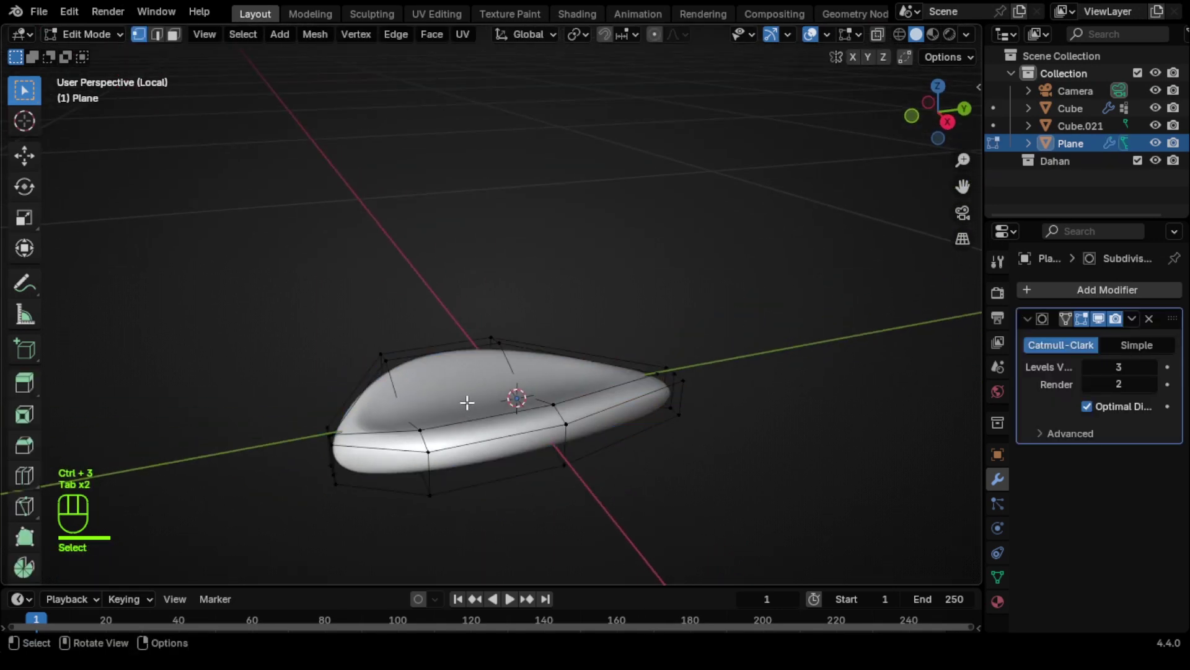
key("2")
key("z")
key("z")
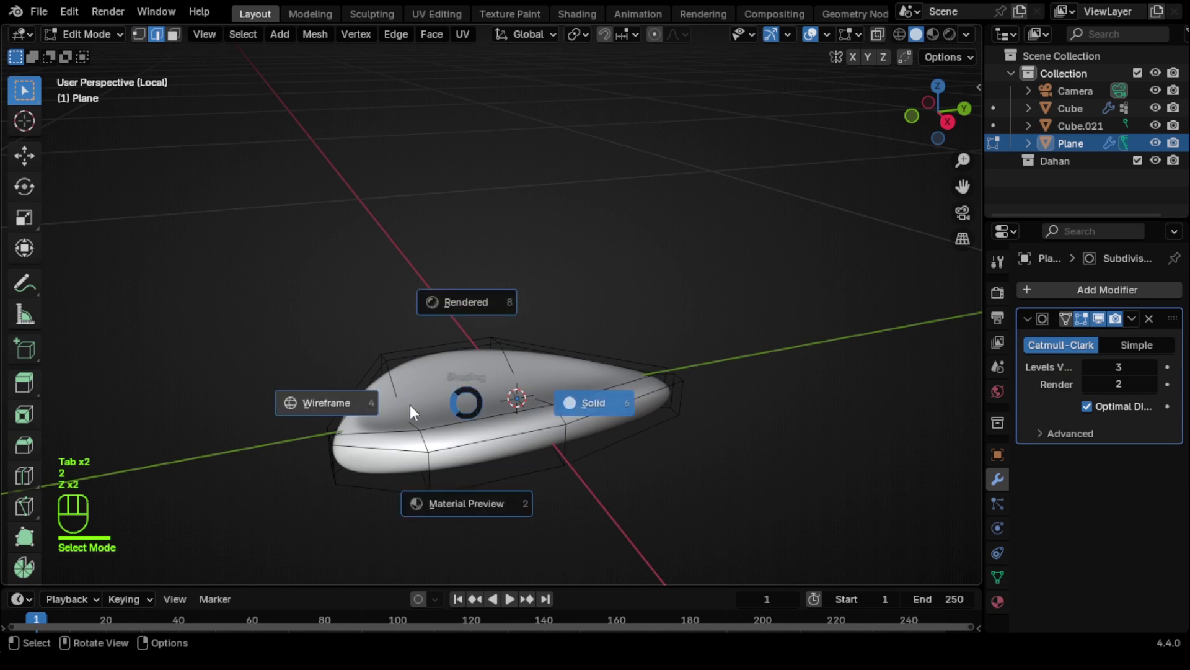
left_click(410, 404)
mouse_move(425, 407)
middle_mouse_down()
mouse_move(459, 433)
mouse_move(489, 426)
mouse_move(489, 409)
middle_mouse_up()
key("z")
left_click(614, 411)
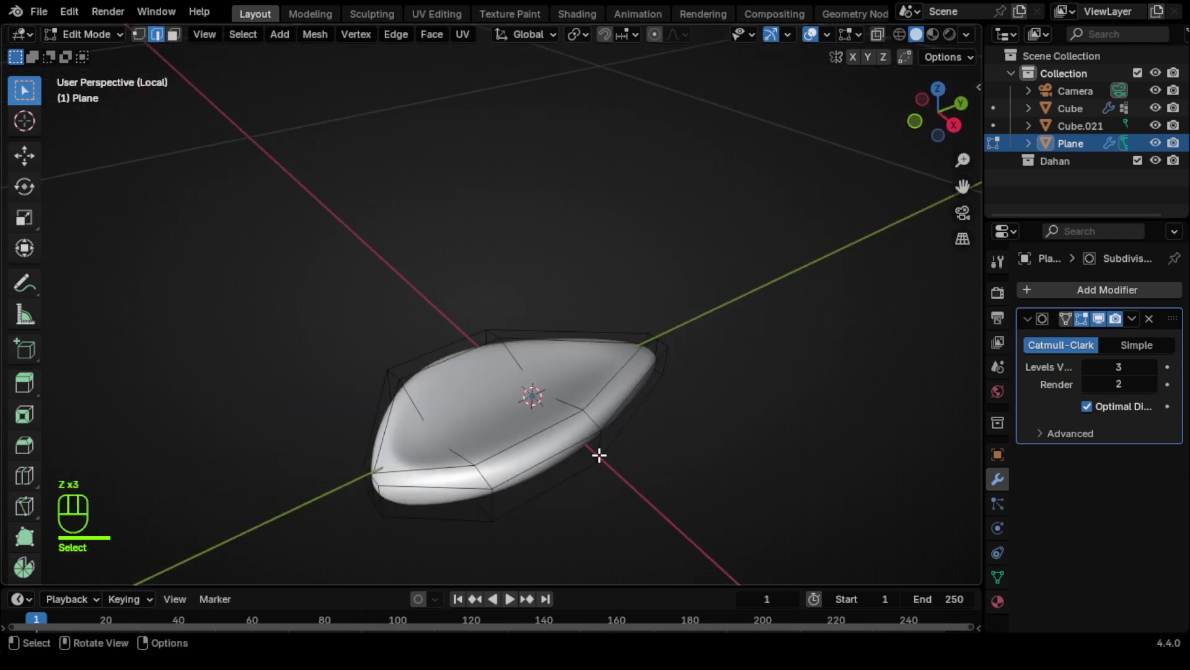
middle_click_drag(601, 455, 581, 441)
key("g")
key("z")
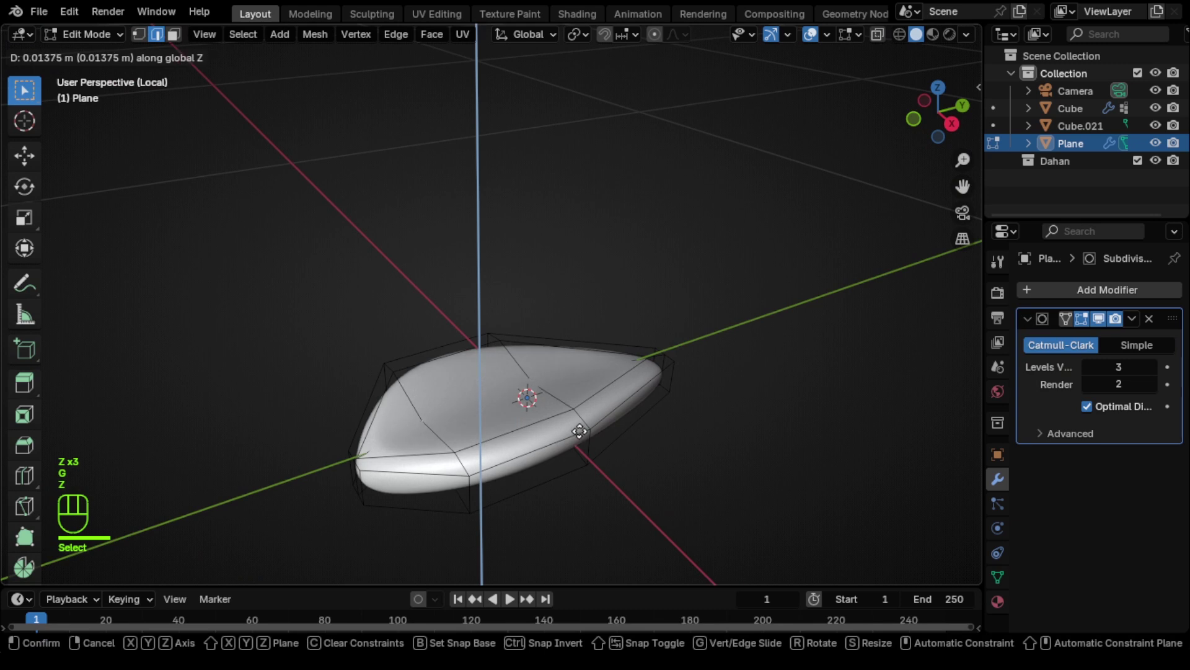
key("shift")
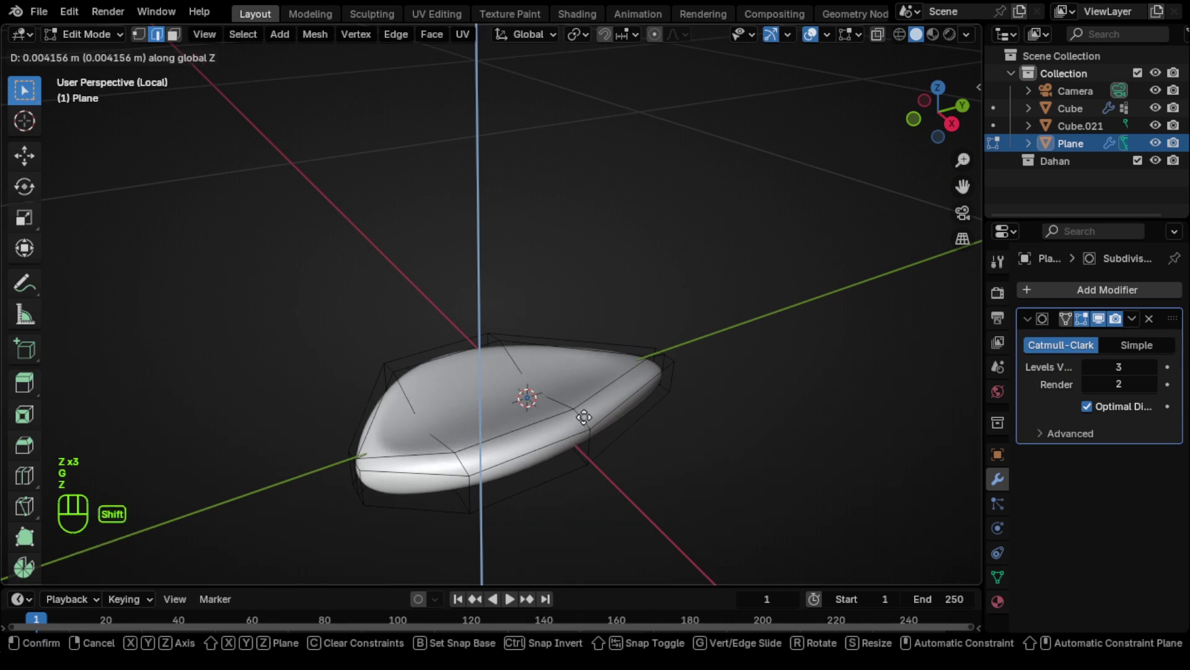
left_click(632, 434)
key("Tab")
Select the vertical edge at the leaf's stem end and snap the 3D cursor to it.
middle_click_drag(682, 450, 497, 422)
key("Tab")
key("2")
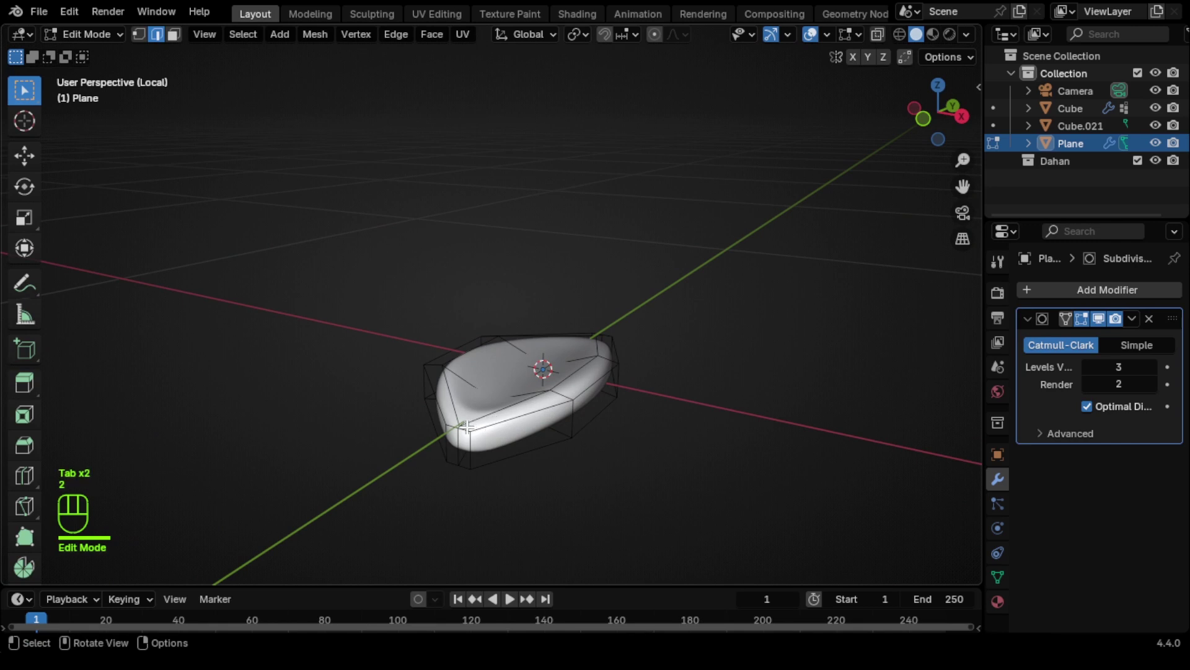
left_click(457, 444)
key("shift+s")
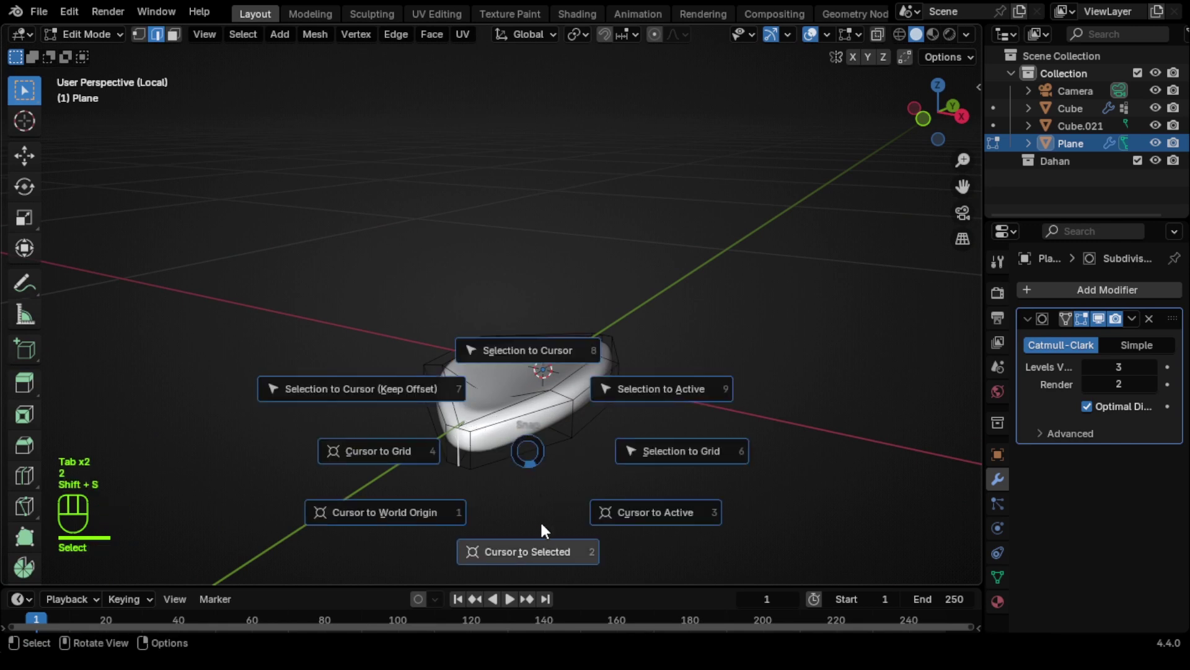
left_click(541, 548)
Set the leaf object's origin to the 3D cursor at its stem end.
key("Tab")
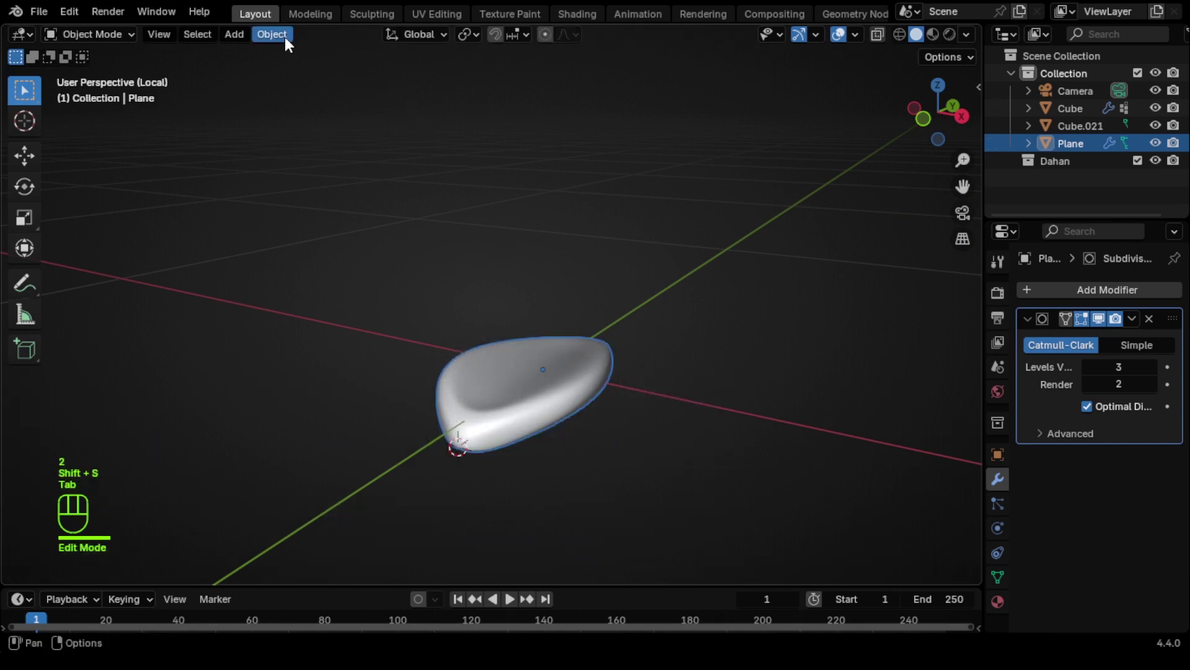
left_click(285, 36)
mouse_move(405, 72)
left_click(518, 109)
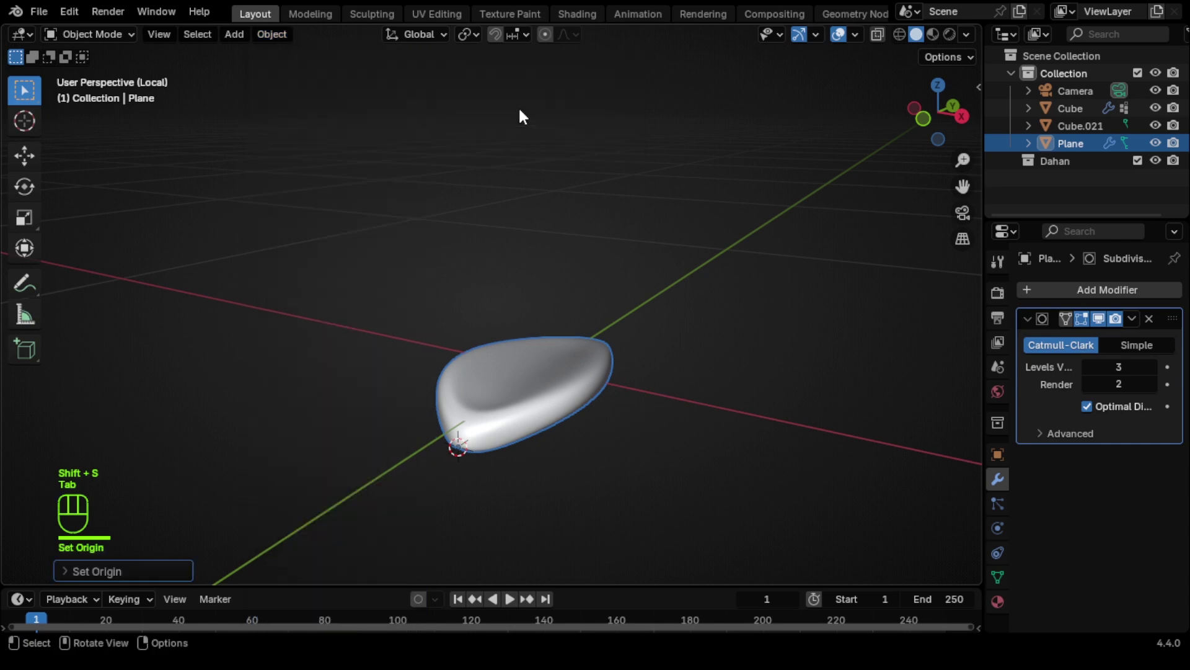
middle_click_drag(631, 389, 552, 405)
key("Tab")
key("Tab")
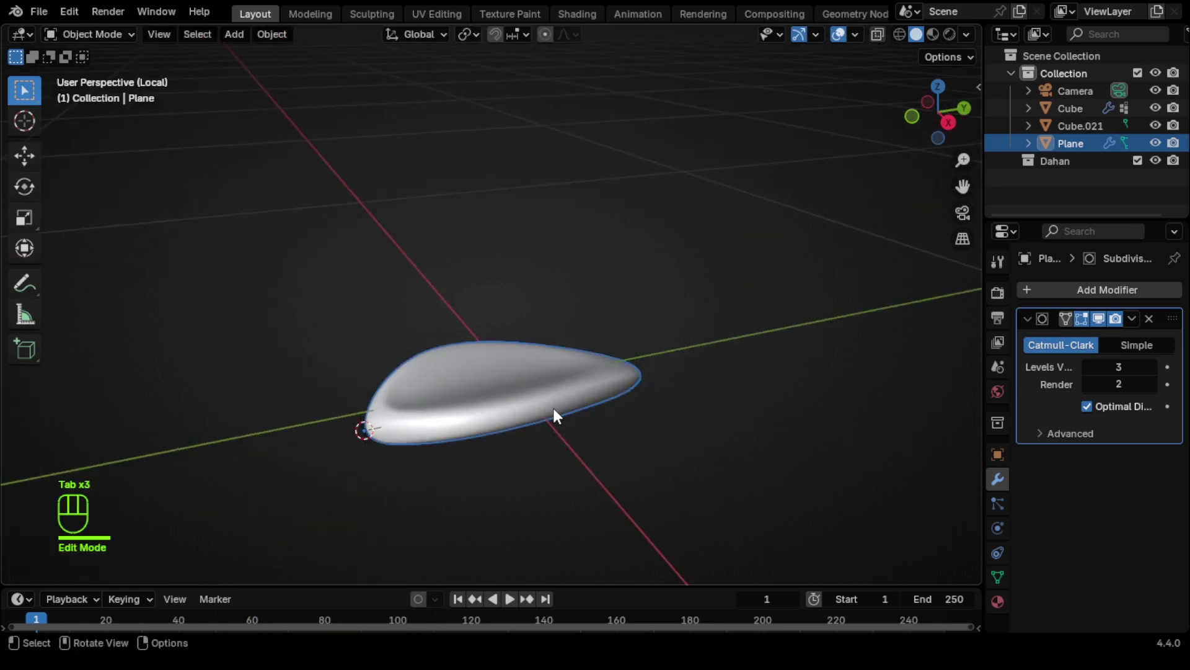
Bring the whole tree back into view, move the leaf along X clear of the trunk and scale it down slightly.
key("KP_Divide")
key("g")
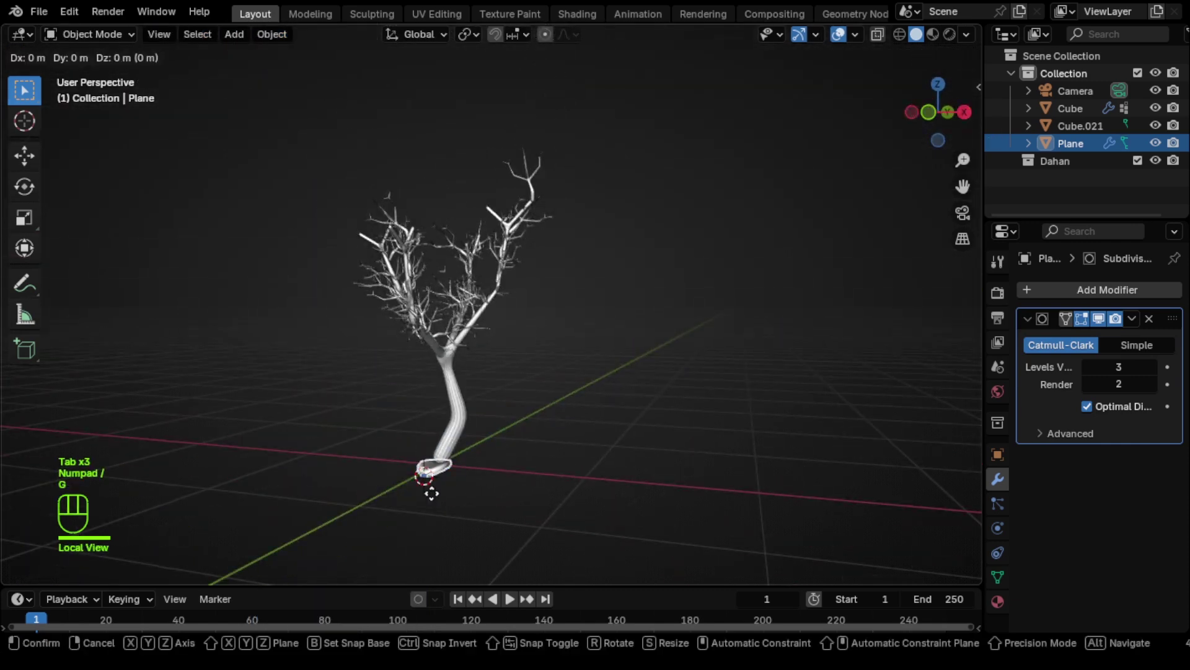
key("x")
middle_click_drag(552, 527, 694, 549)
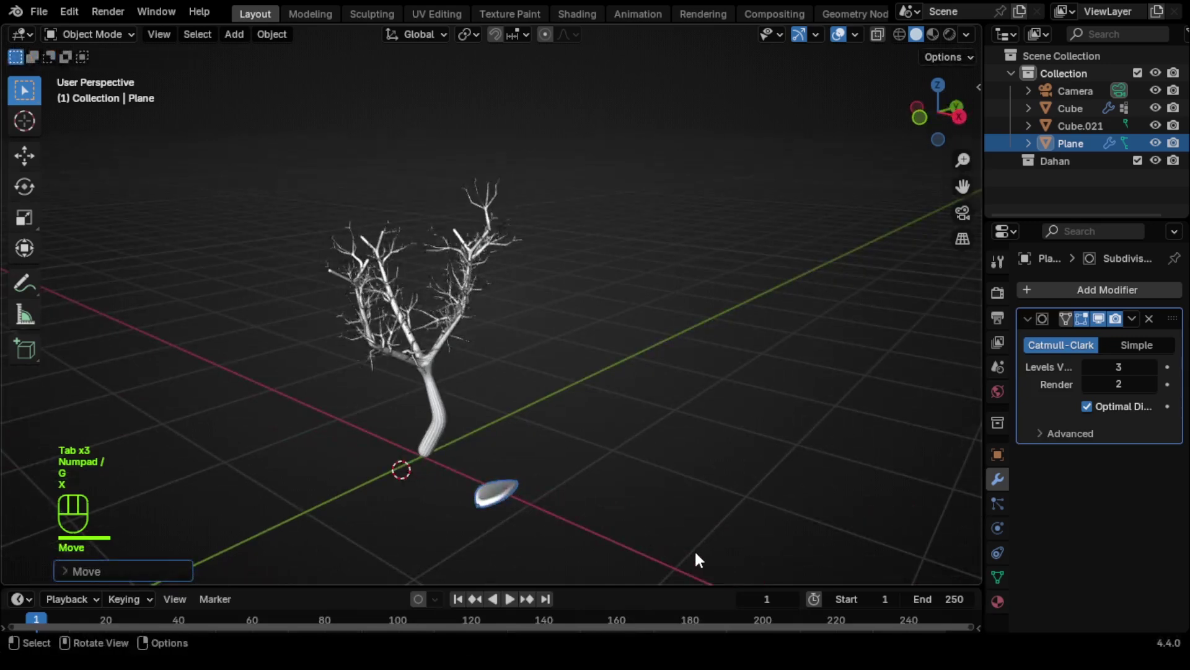
key("s")
left_click(648, 549)
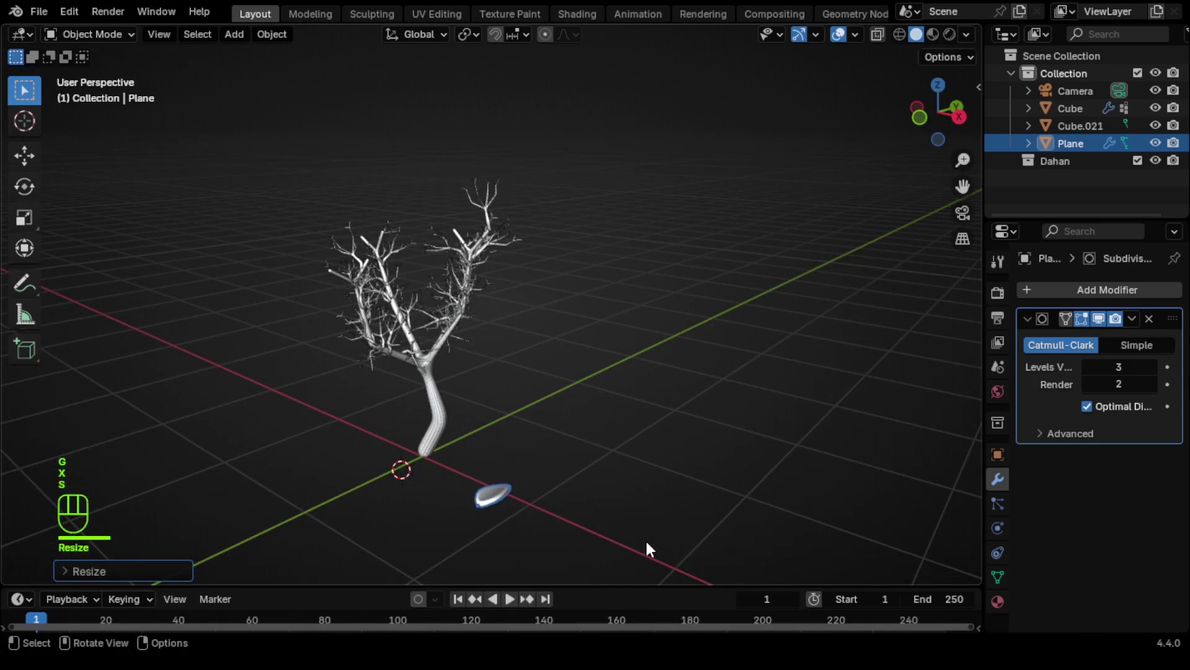
Add a particle system to the small branches object Cube.021, set it to Hair and enable Advanced.
scroll(406, 377, "up", 4)
left_click(347, 394)
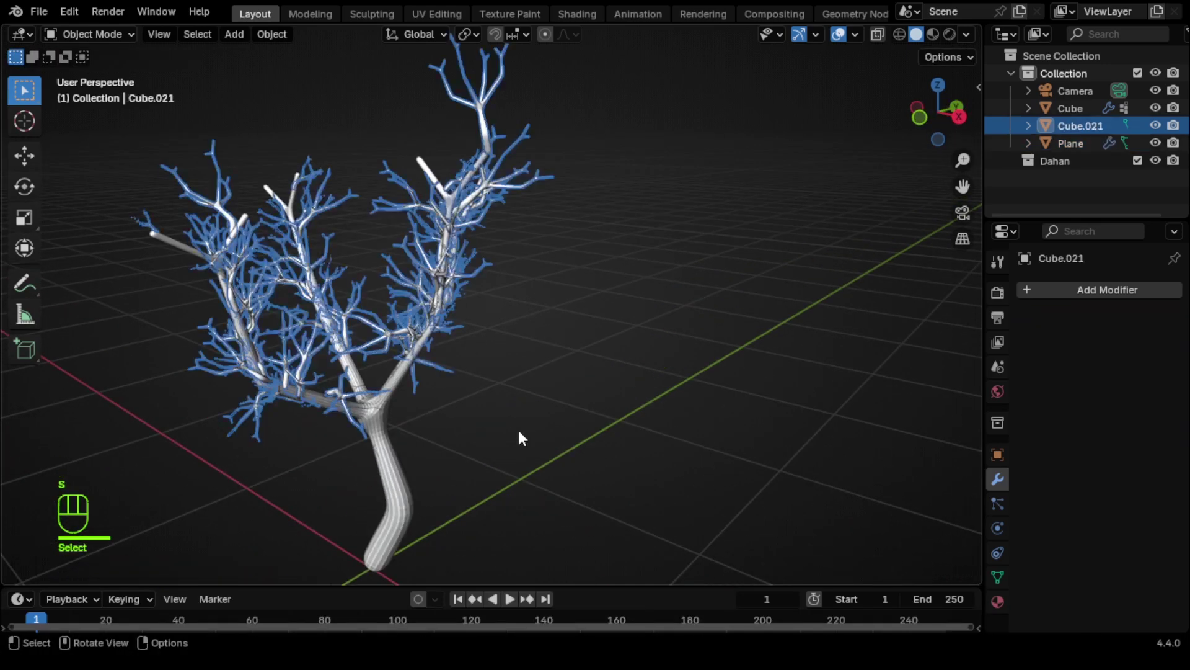
middle_click_drag(517, 426, 554, 417, "shift")
left_click(998, 503)
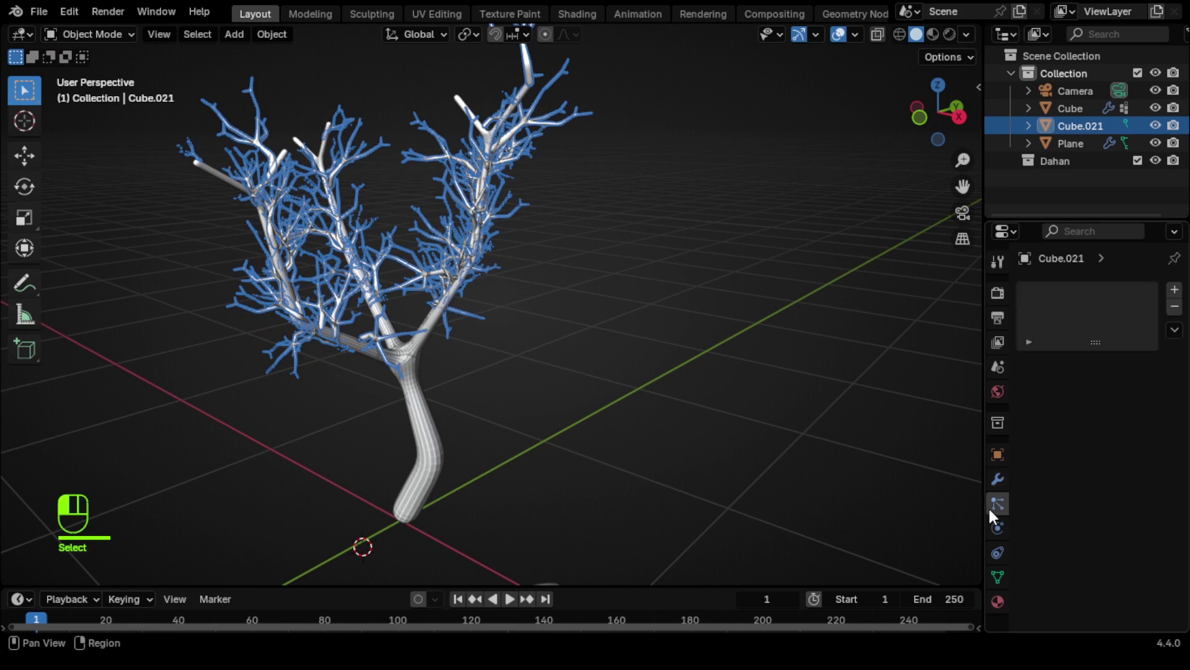
left_click(1172, 293)
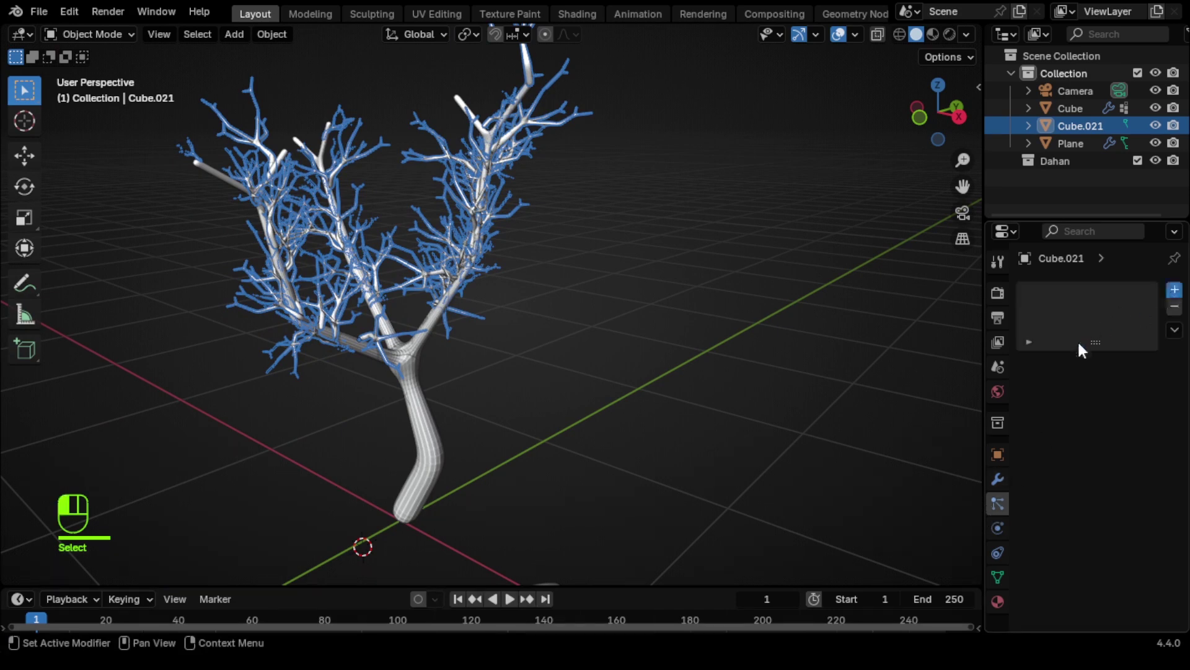
left_click(1136, 387)
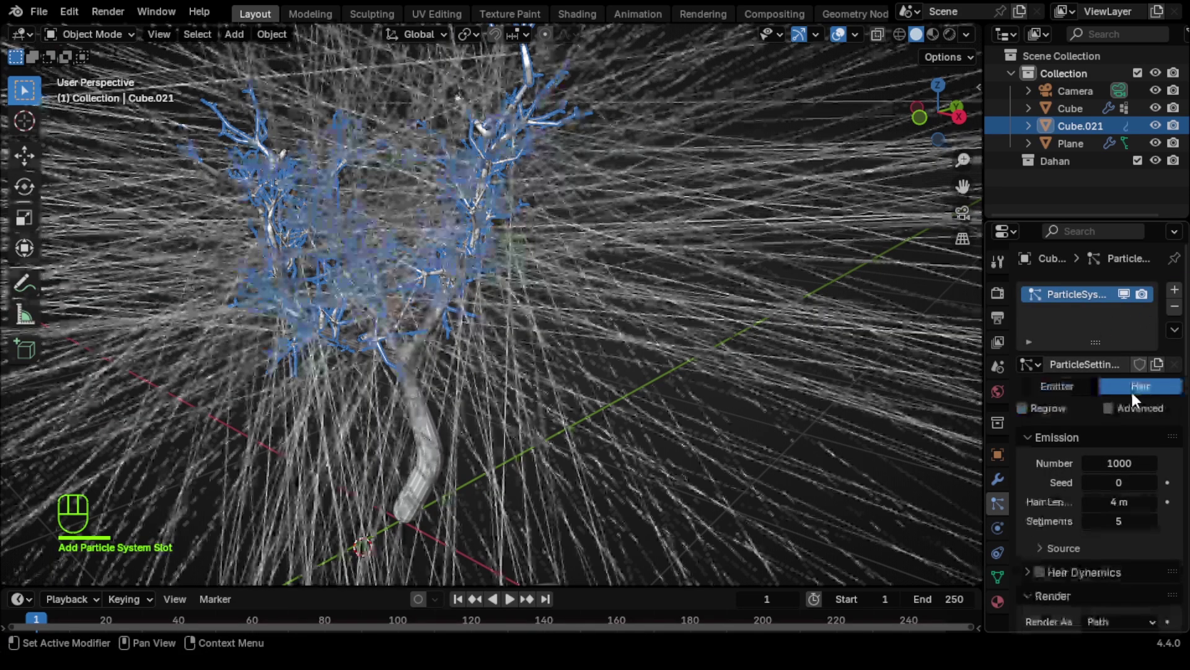
left_click(1110, 408)
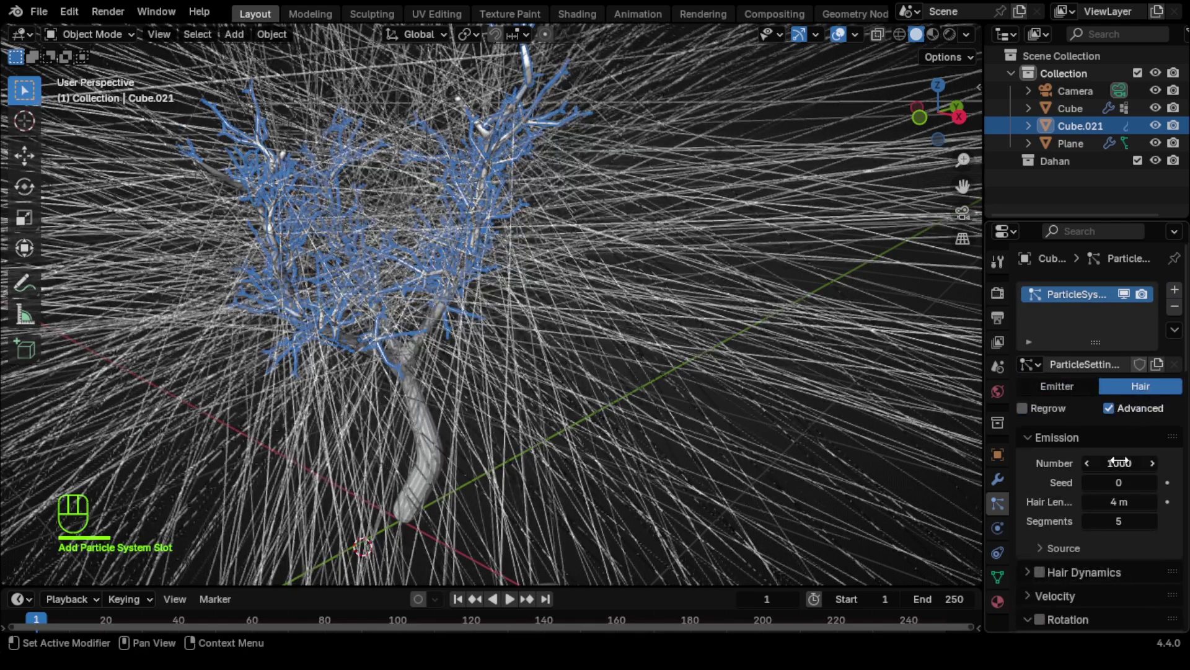
Set the hair number to 500 and enable particle rotation with the orientation axis set to Normal.
left_click(1120, 463)
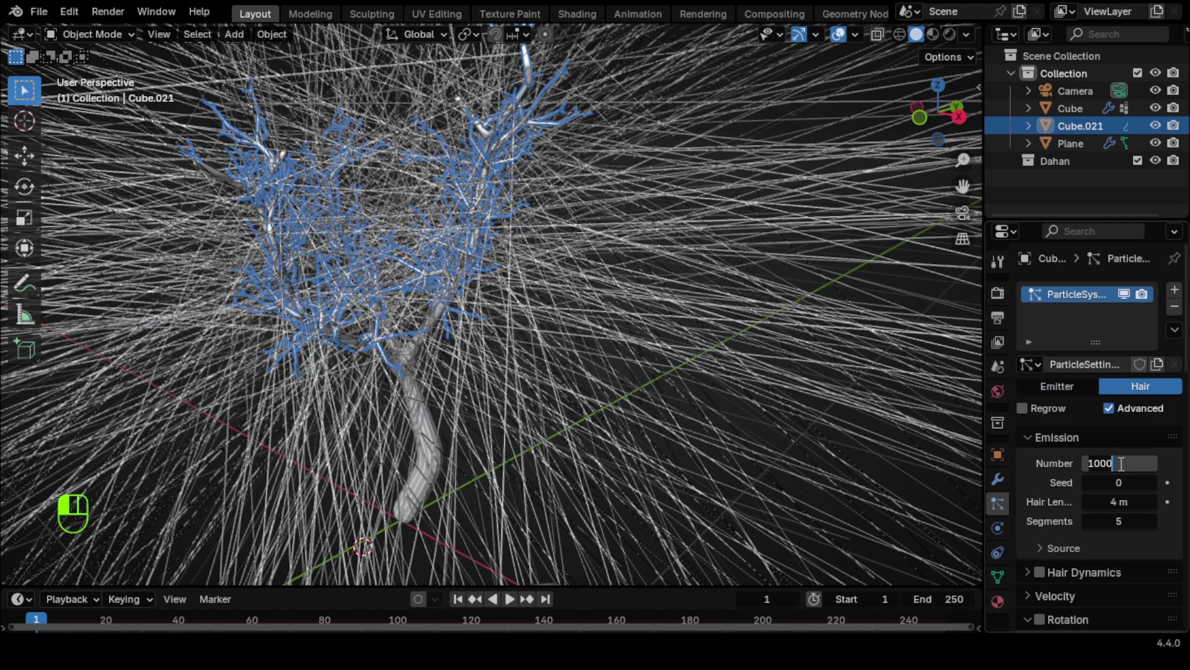
type("500")
key("Return")
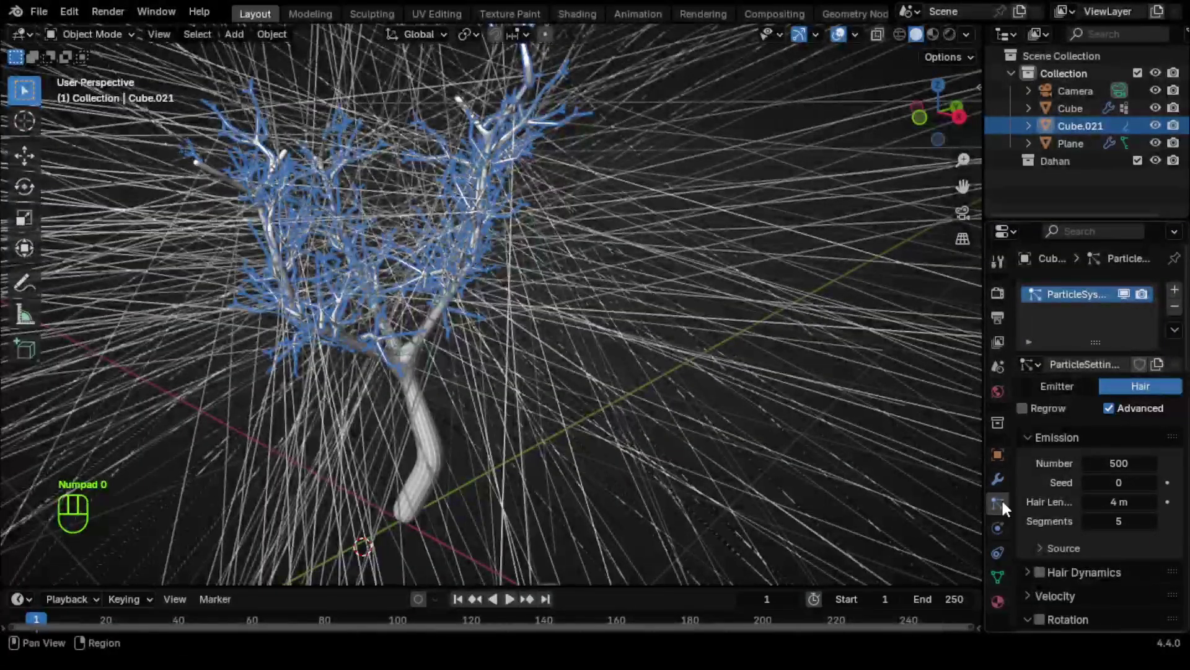
scroll(880, 501, "down", 3)
scroll(1077, 535, "down", 1)
scroll(1077, 541, "down", 1)
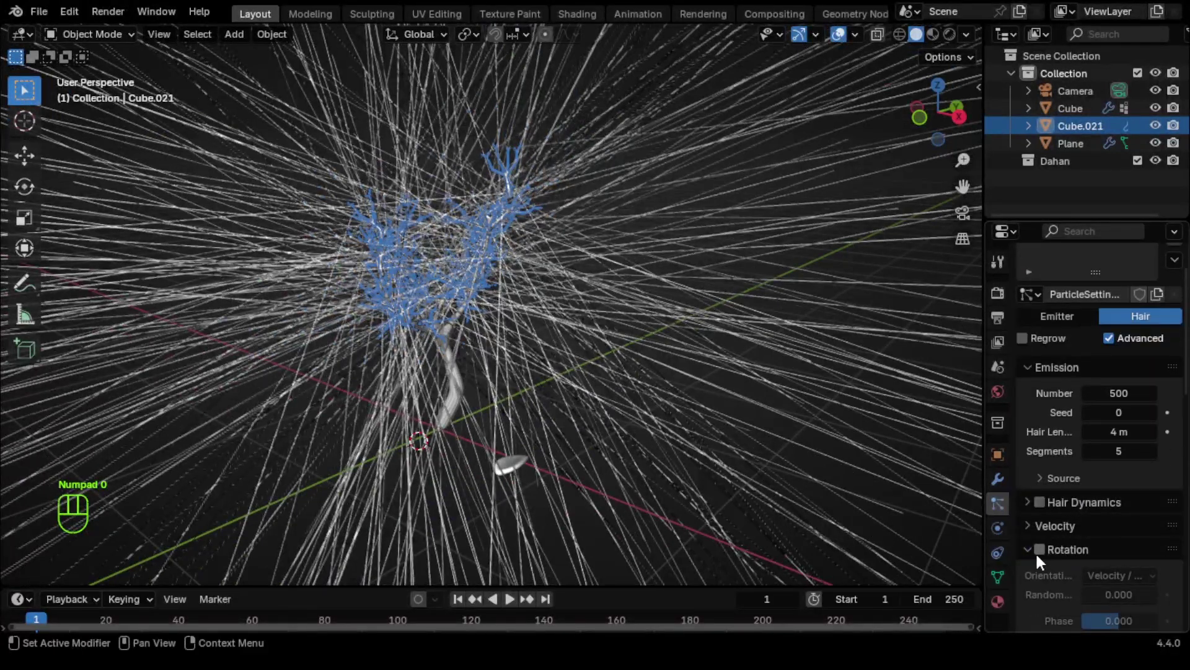
left_click(1110, 573)
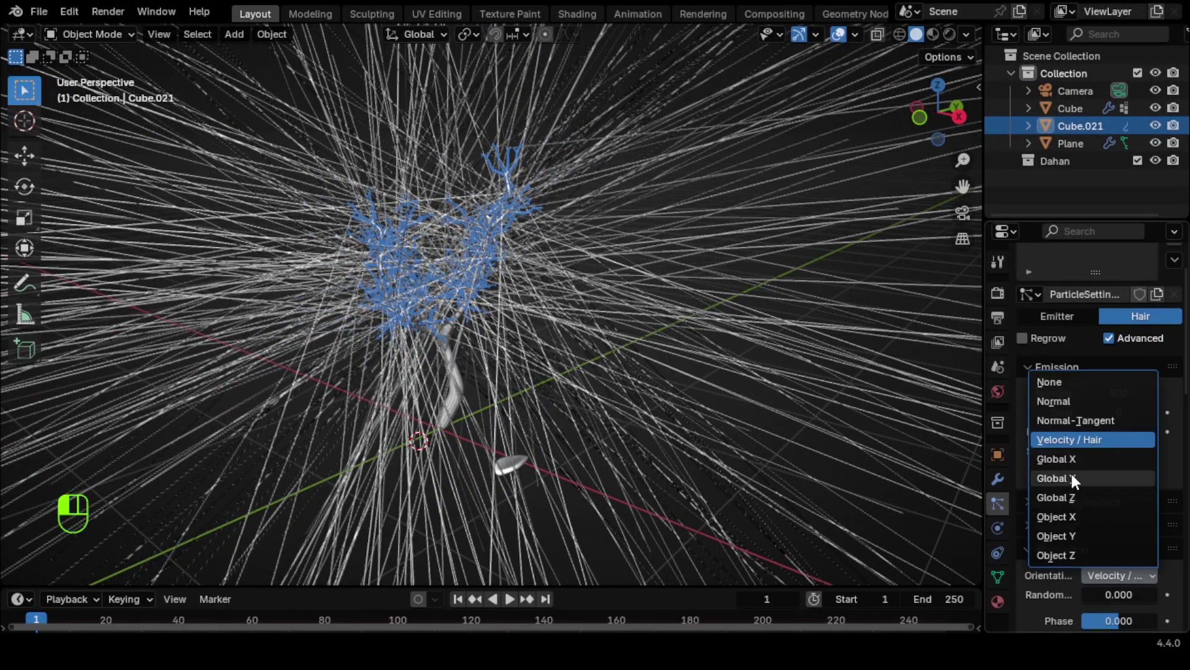
left_click(1070, 400)
scroll(1116, 578, "down", 3)
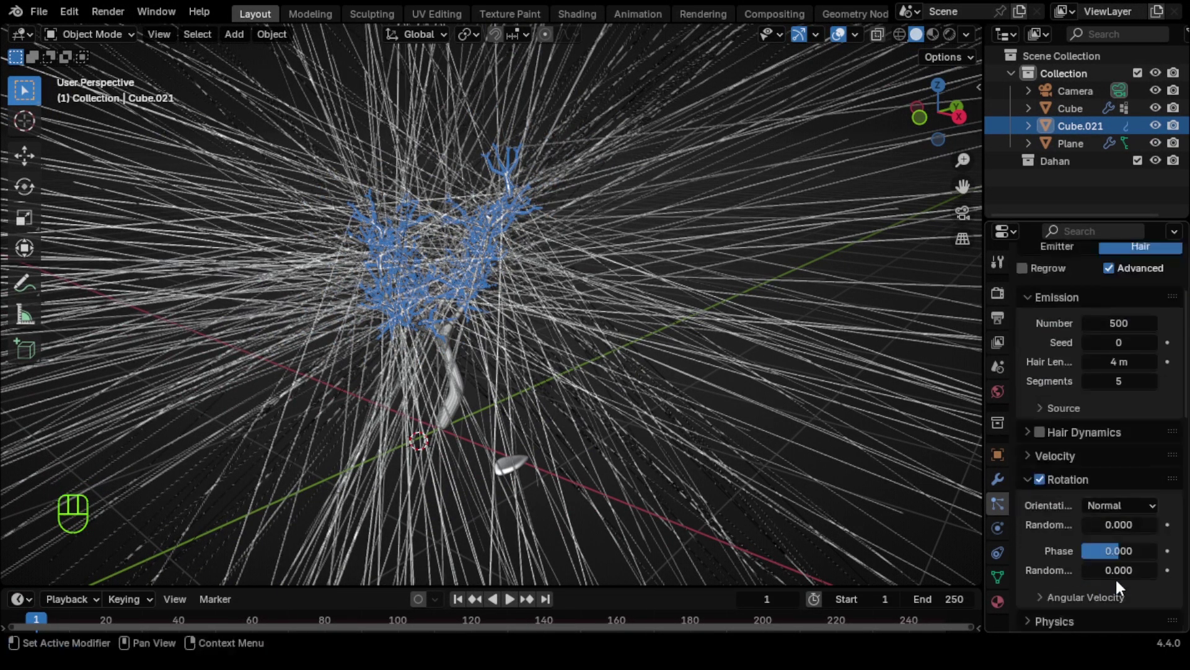
Render the hair particles as Object, using the leaf object Plane as the instance object.
scroll(1120, 582, "down", 1)
left_click(1099, 599)
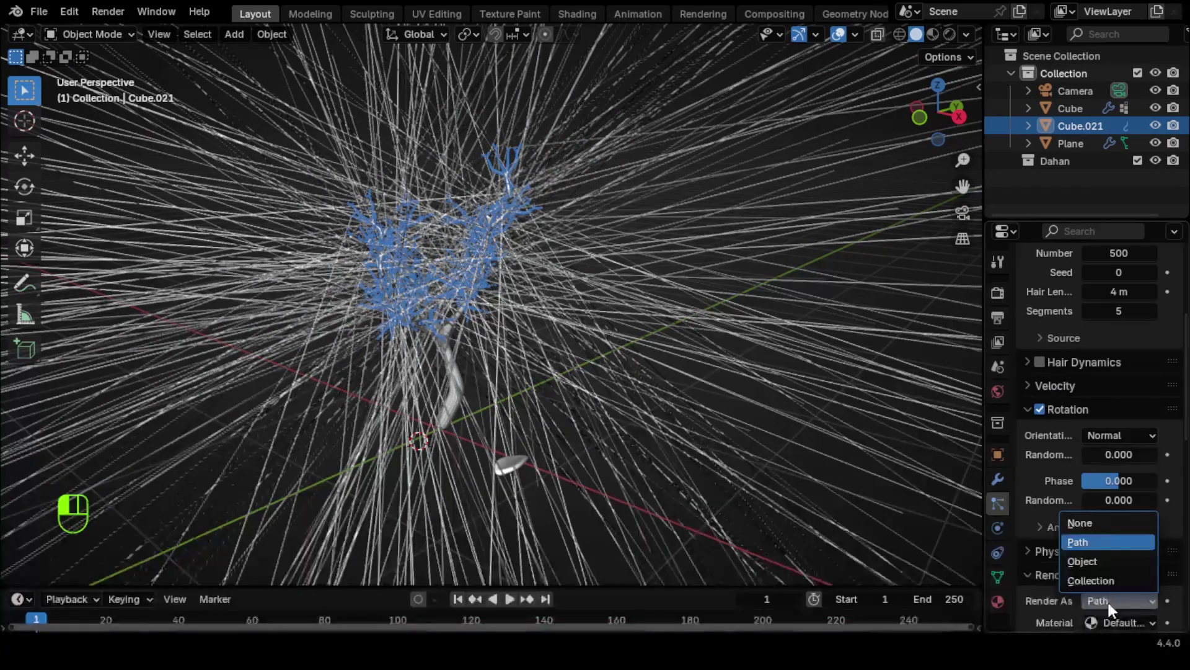
left_click(1120, 559)
scroll(1120, 558, "down", 5)
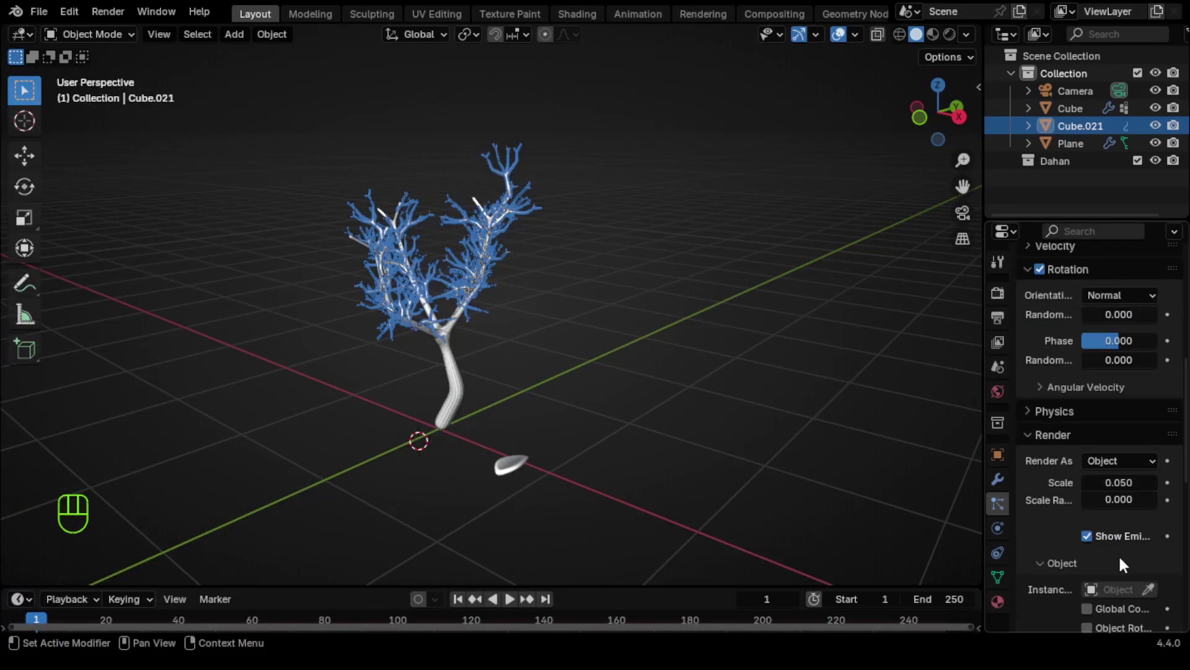
left_click(1120, 556)
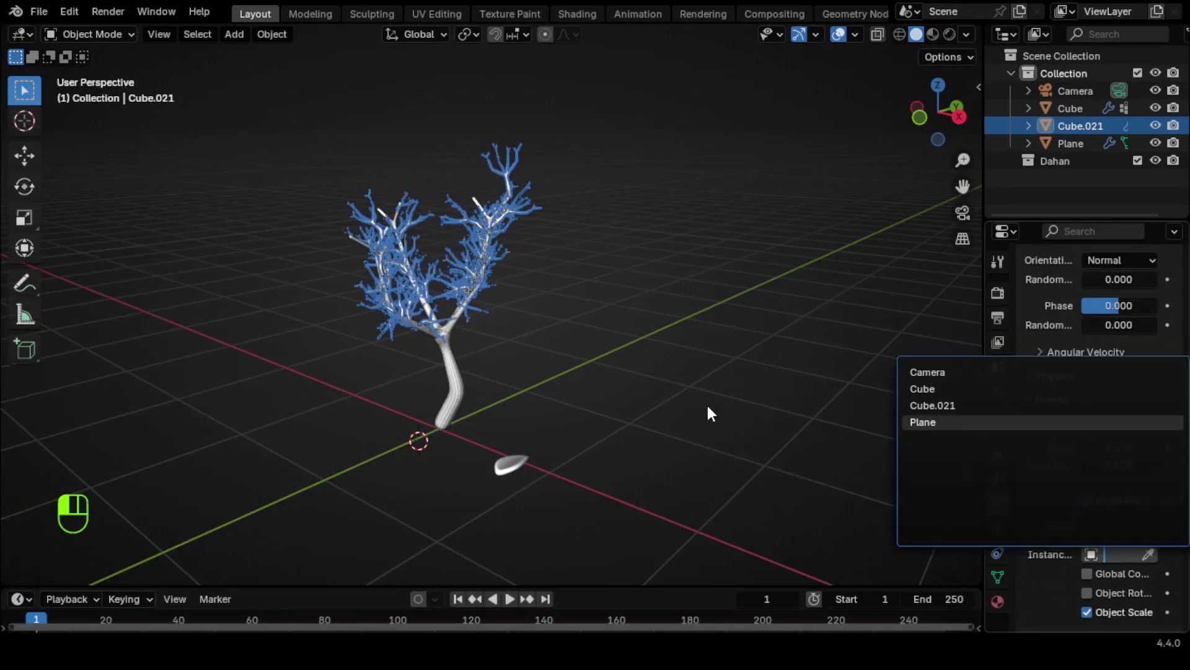
key("Return")
scroll(470, 319, "up", 8)
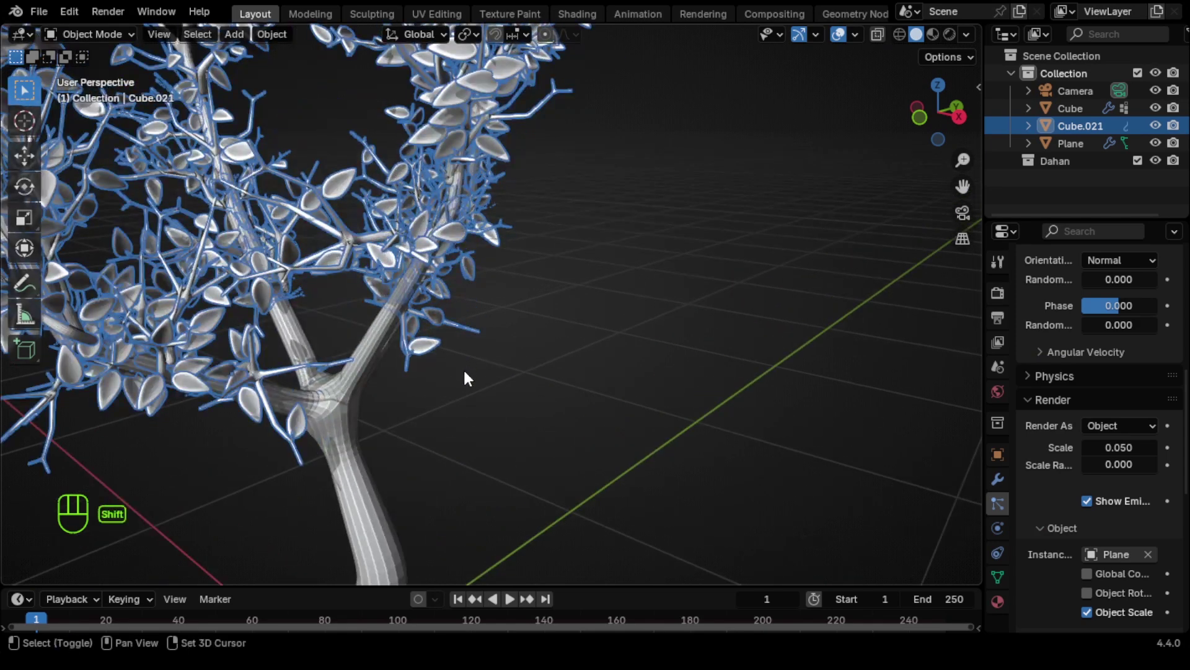
middle_click_drag(465, 373, 662, 379, "shift")
left_click(753, 390)
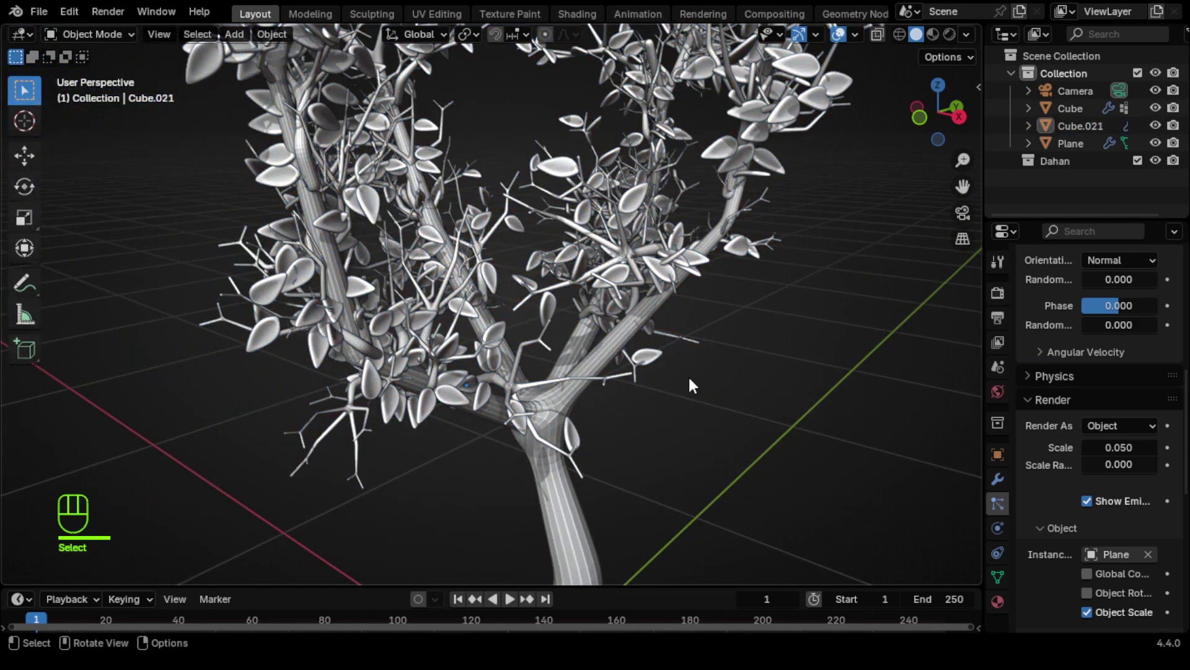
Reselect the small branches Cube.021 and raise the particle number to 845.
left_click(648, 360)
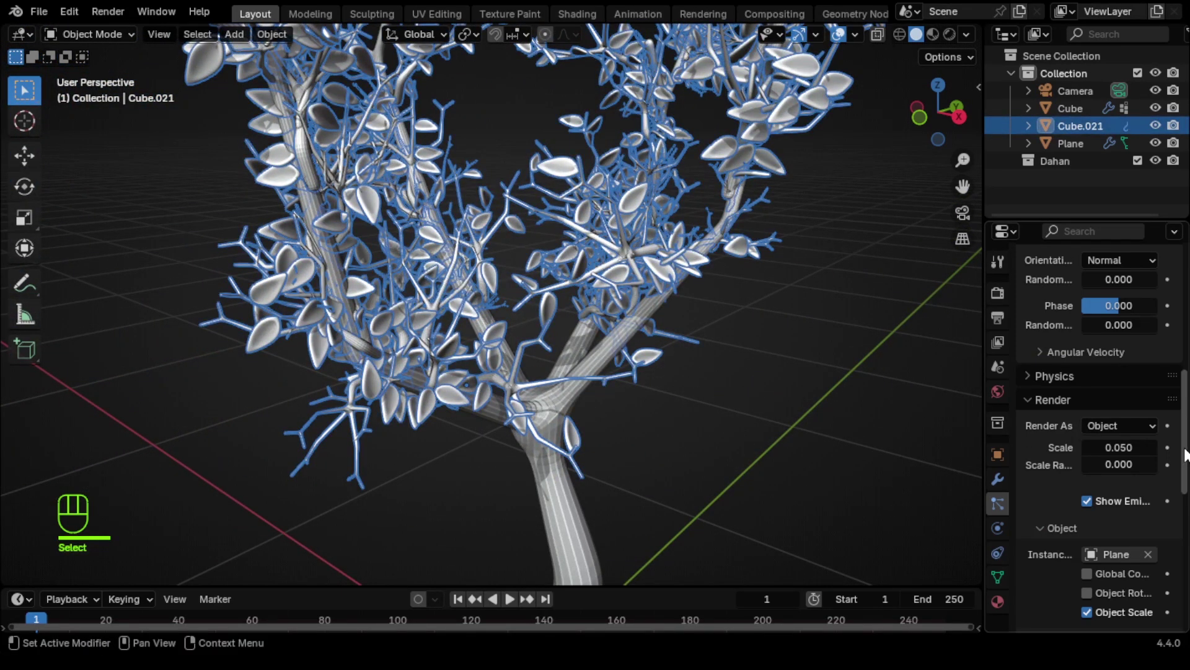
scroll(1149, 460, "up", 1)
scroll(1098, 341, "up", 7)
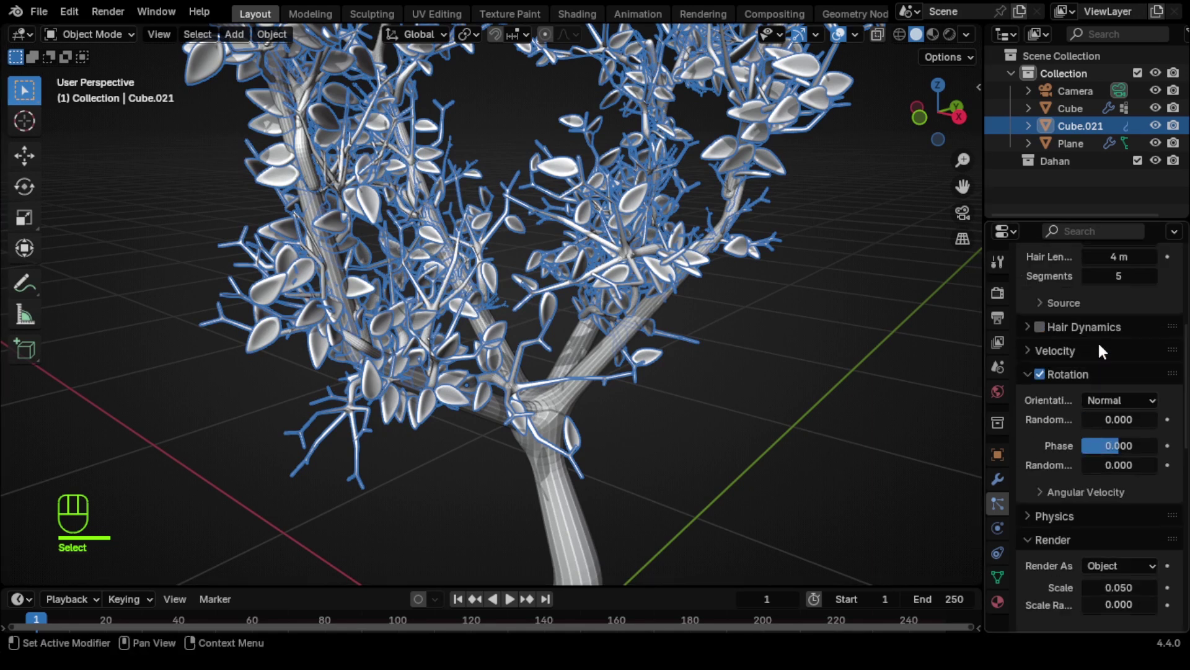
left_click_drag(1113, 323, 1188, 323)
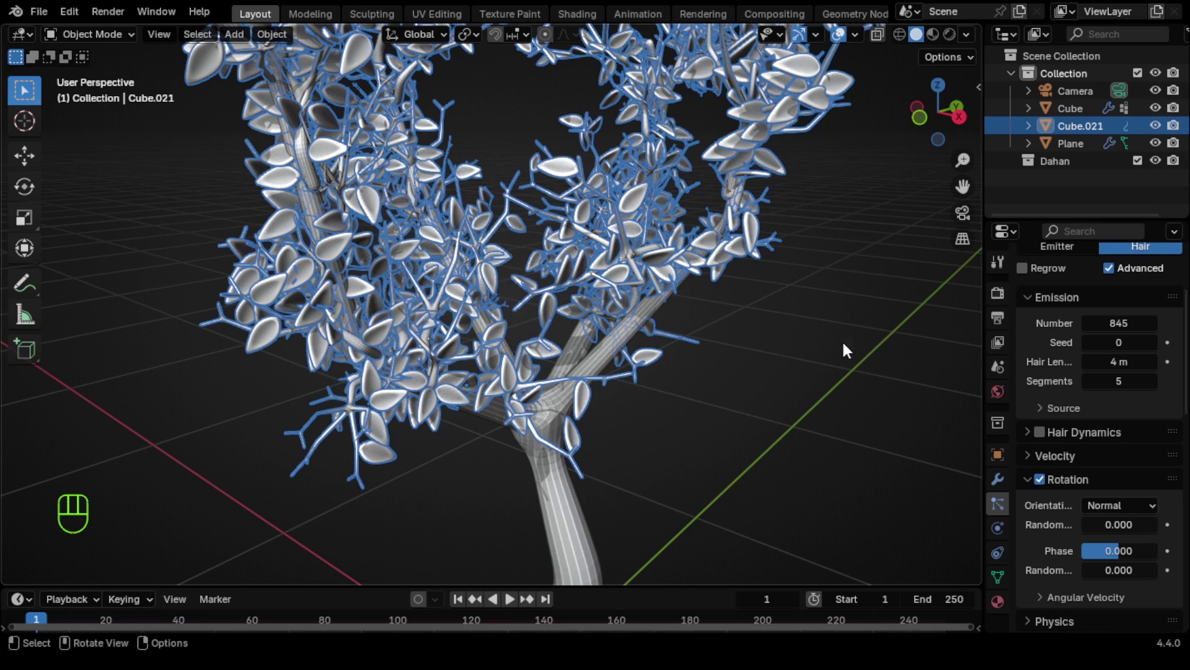
Vary the leaf rotation with randomize 0.281, phase -0.225 and randomize phase 0.921.
scroll(1131, 375, "down", 4)
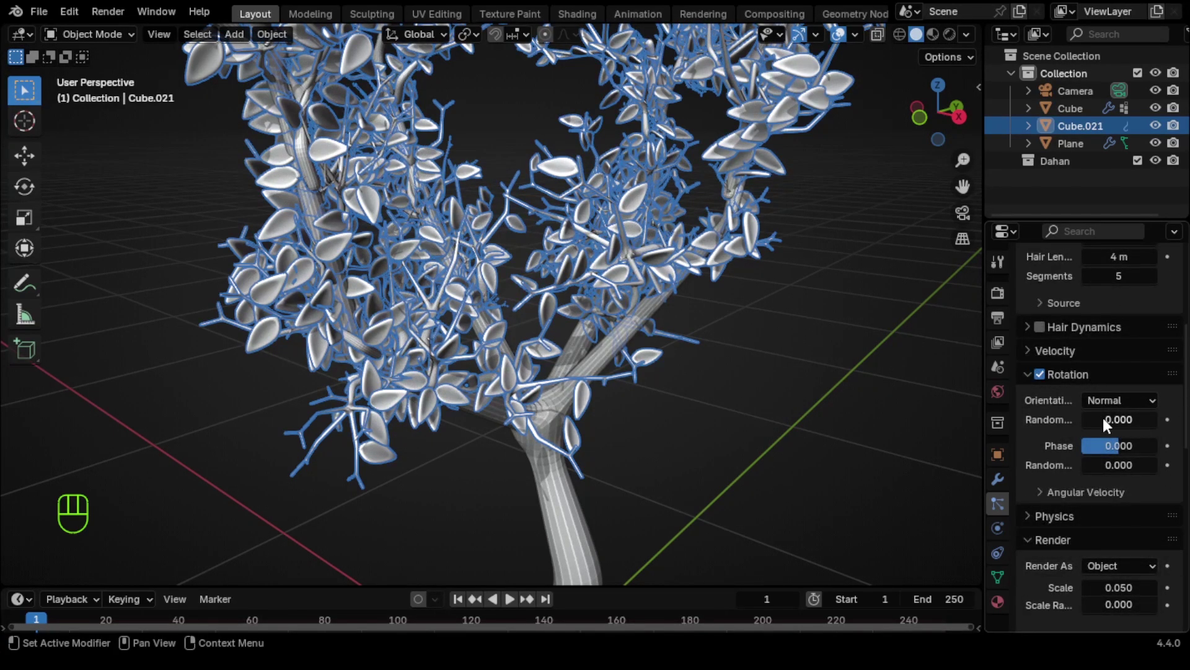
mouse_move(1103, 418)
left_mouse_down()
mouse_move(1157, 419)
mouse_move(1100, 419)
left_mouse_up()
mouse_move(1119, 465)
left_mouse_down()
mouse_move(1144, 465)
mouse_move(1116, 446)
left_mouse_up()
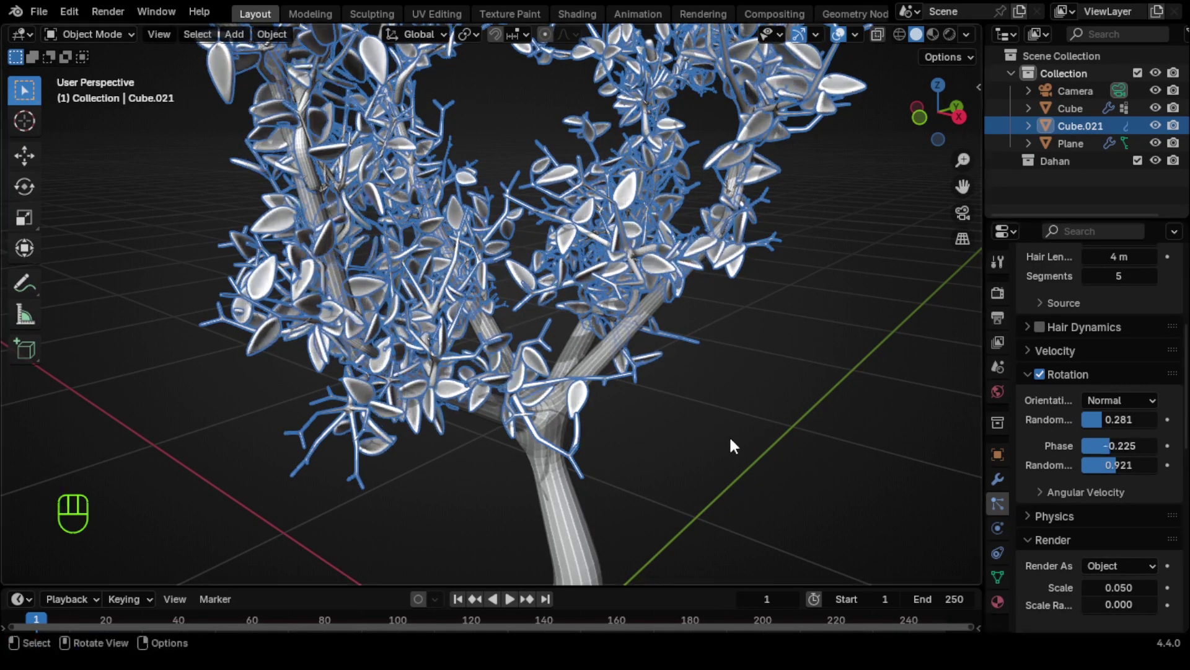
left_click(729, 433)
middle_click_drag(729, 434, 736, 393)
scroll(772, 436, "down", 5)
scroll(735, 393, "down", 2)
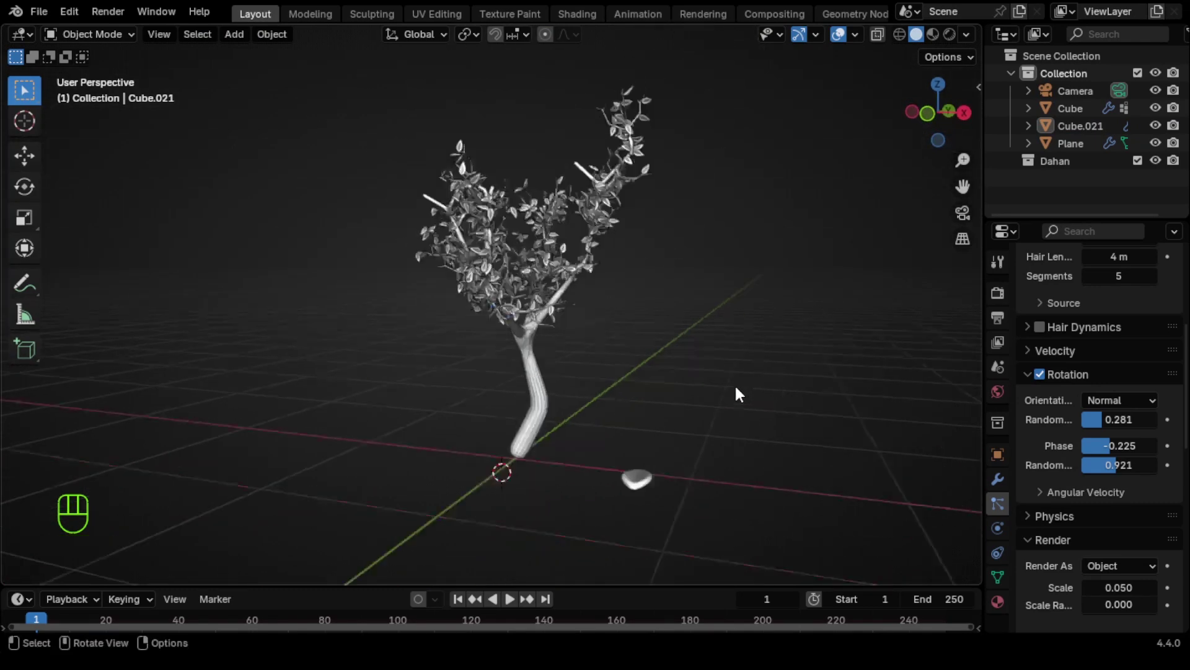
Make the leaf instances of the small branches' particle system real.
left_click(529, 310)
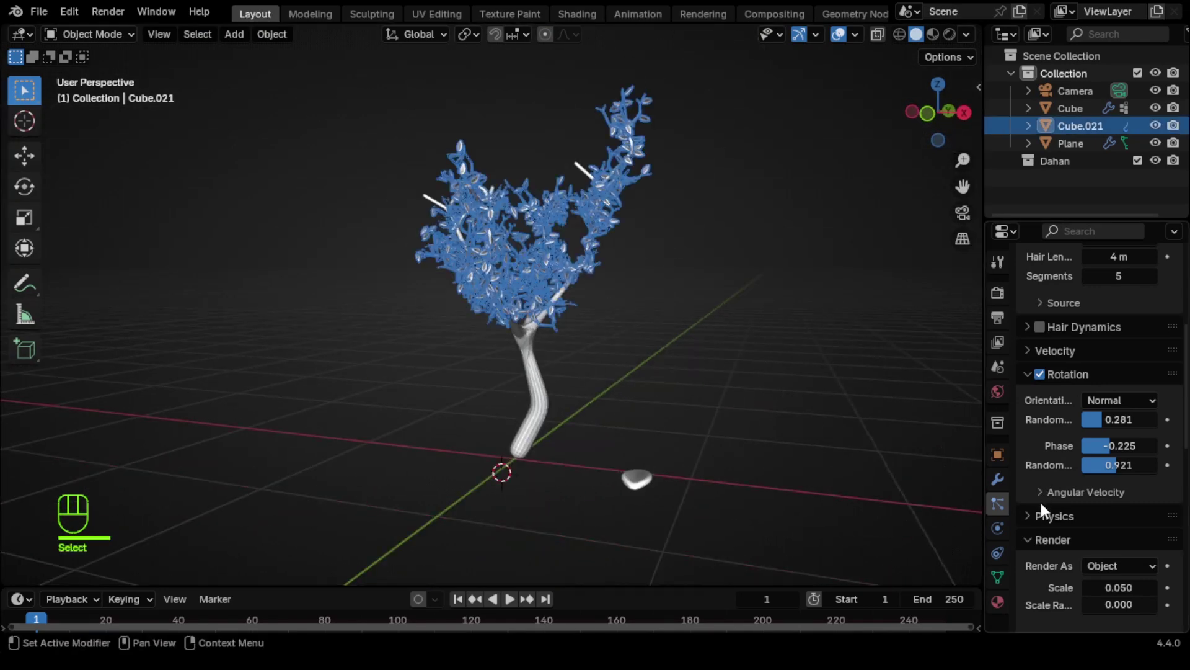
scroll(1039, 500, "down", 5)
left_click(998, 481)
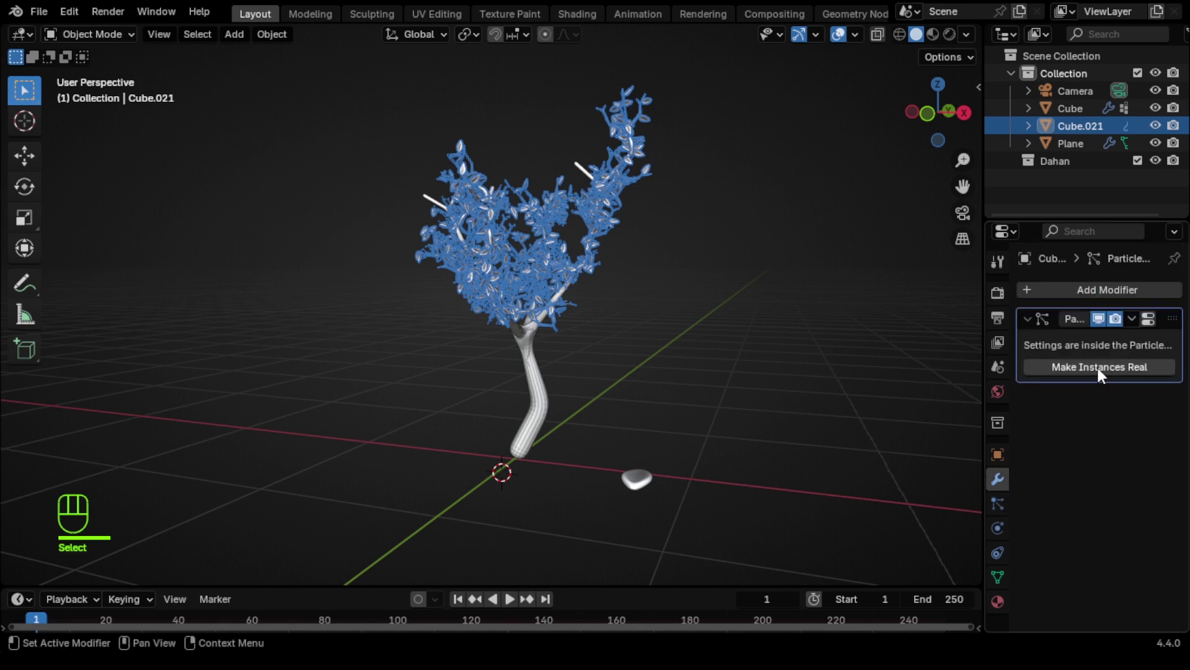
left_click(1099, 367)
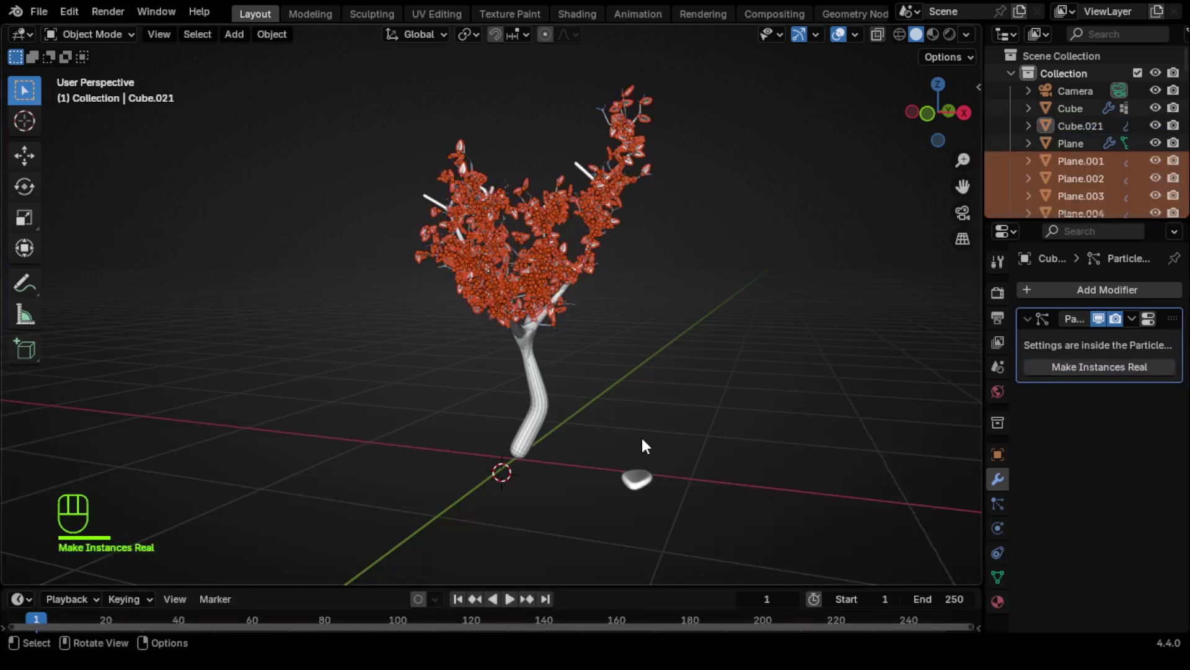
Delete the original leaf object lying beside the trunk.
left_click(638, 477)
key("x")
left_click(637, 478)
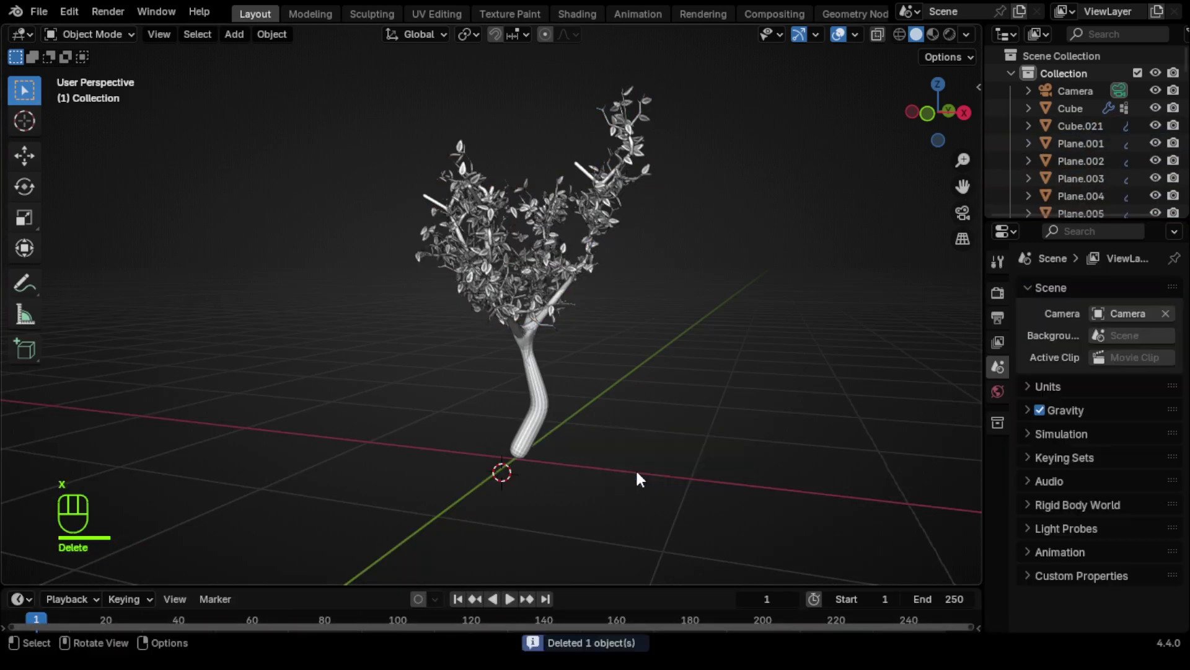
scroll(623, 442, "up", 2)
middle_click_drag(622, 439, 538, 476)
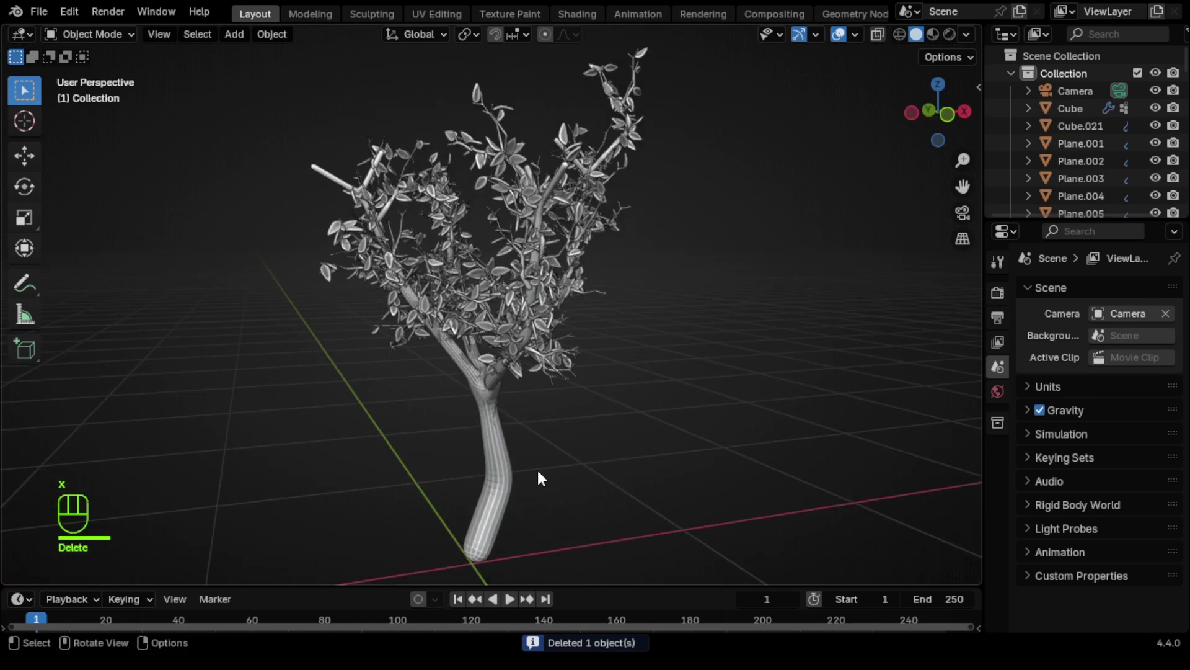
Give the trunk object Cube a new material with an orange base color, #E76802.
left_click(505, 437)
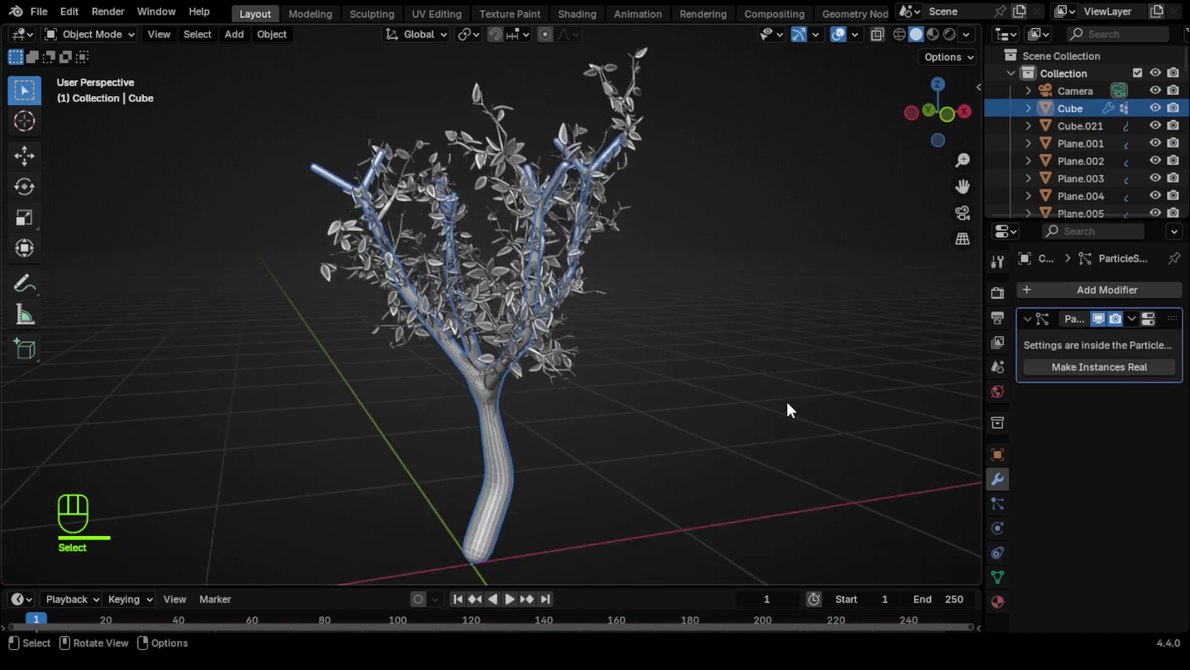
left_click(997, 600)
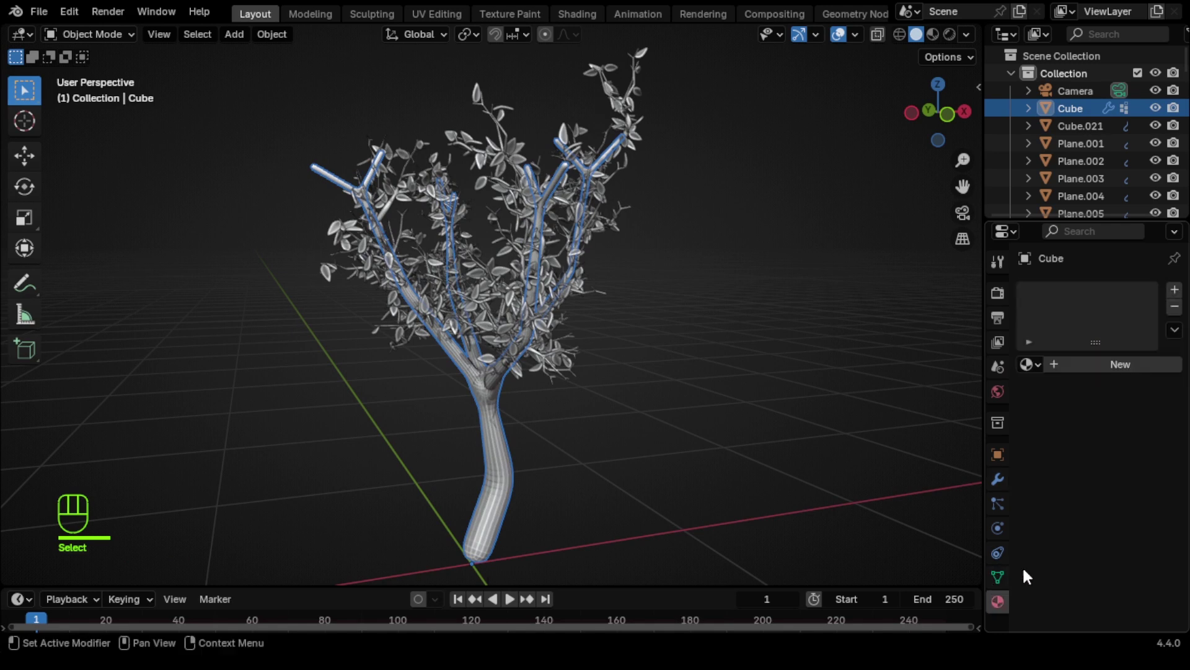
left_click(1073, 364)
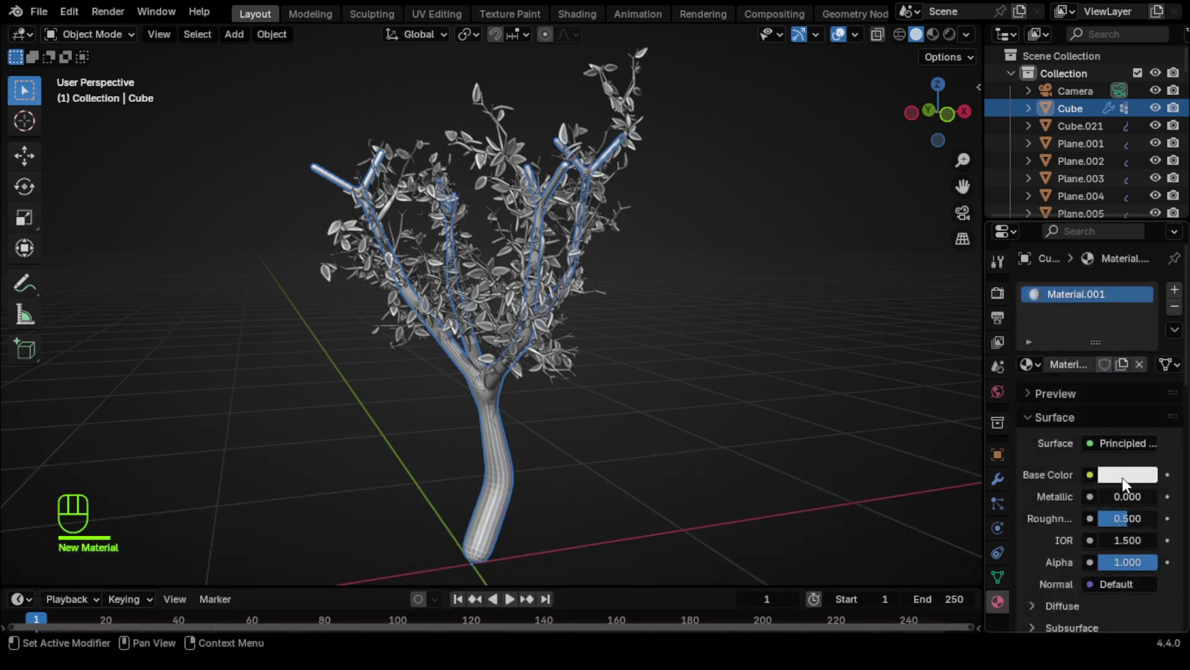
left_click(1126, 475)
left_click_drag(1070, 263, 1033, 316)
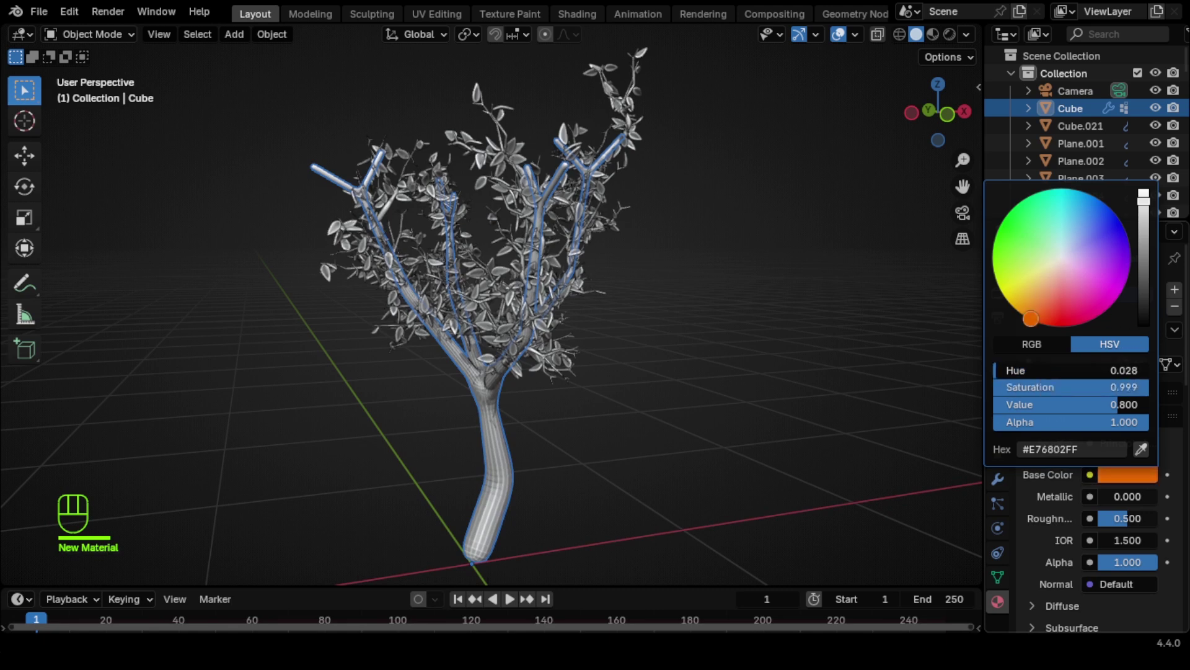
Switch the viewport to Material Preview, darken the trunk's base color to brown #6B3001 and set its roughness to 0.761.
left_click(933, 34)
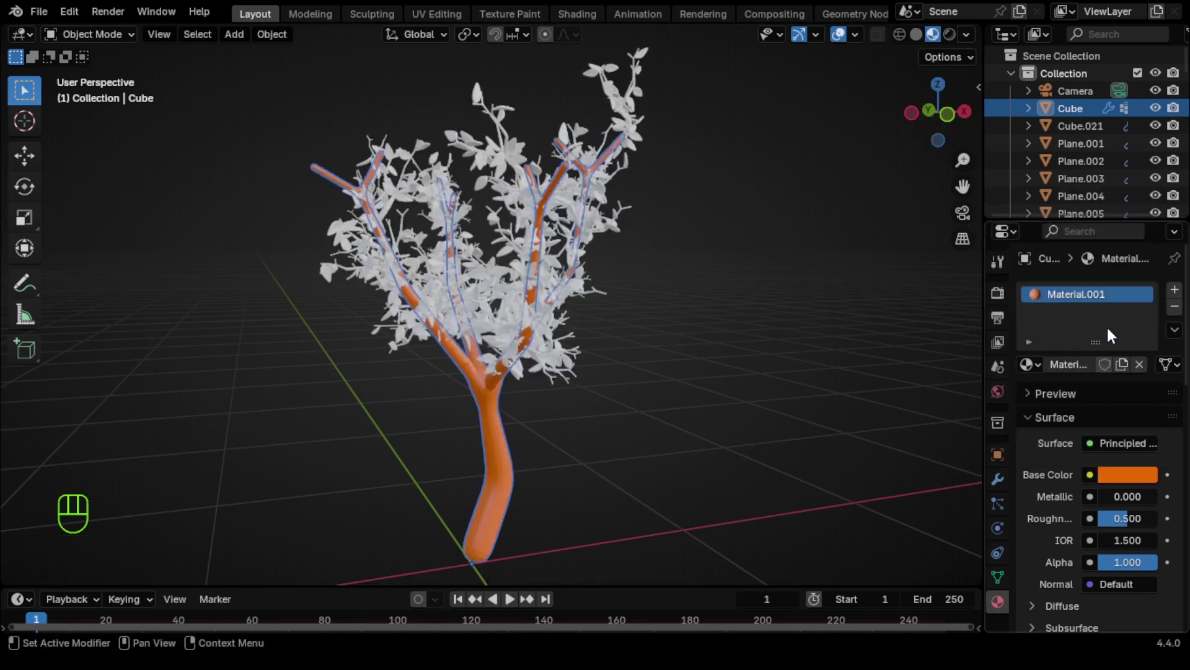
left_click(1128, 478)
left_click_drag(1148, 211, 1143, 265)
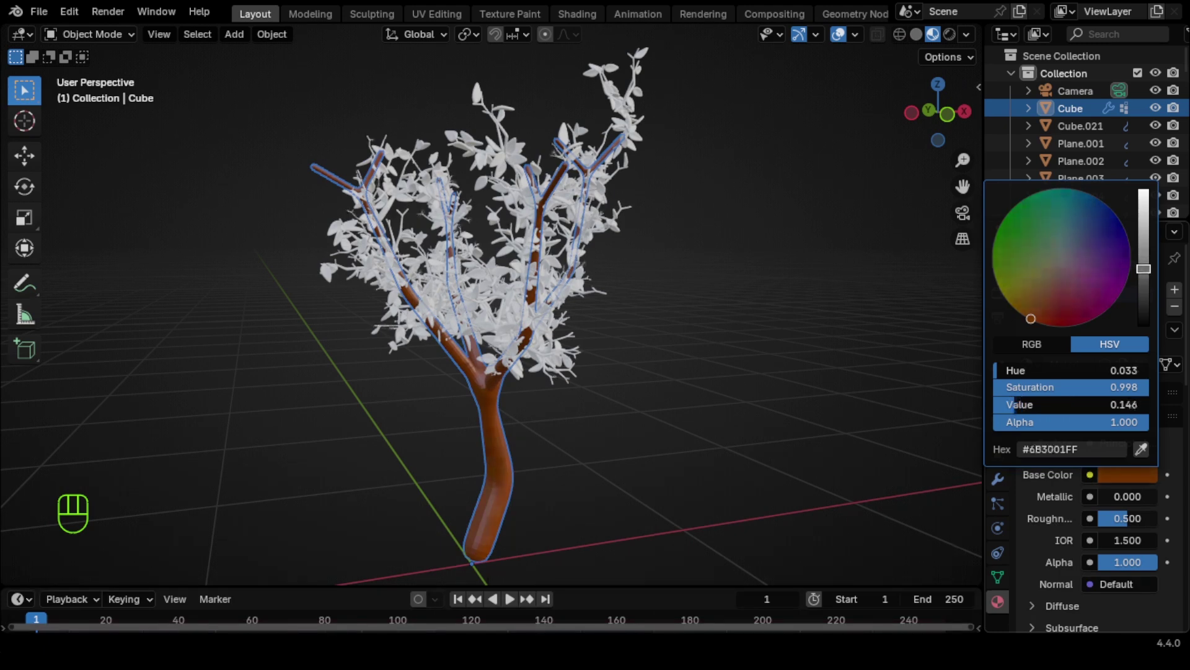
mouse_move(1127, 519)
left_mouse_down()
mouse_move(1117, 518)
mouse_move(1143, 518)
left_mouse_up()
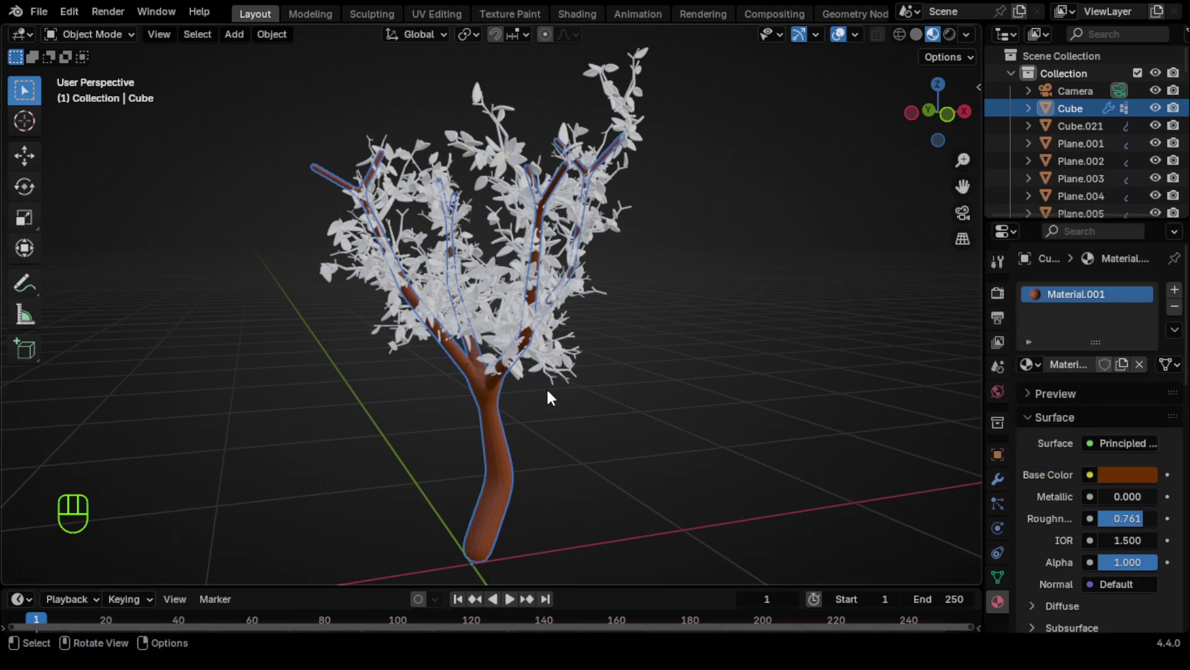
Give one of the scattered leaves a new material with a dark green base color, #3D7F00.
left_click(563, 372)
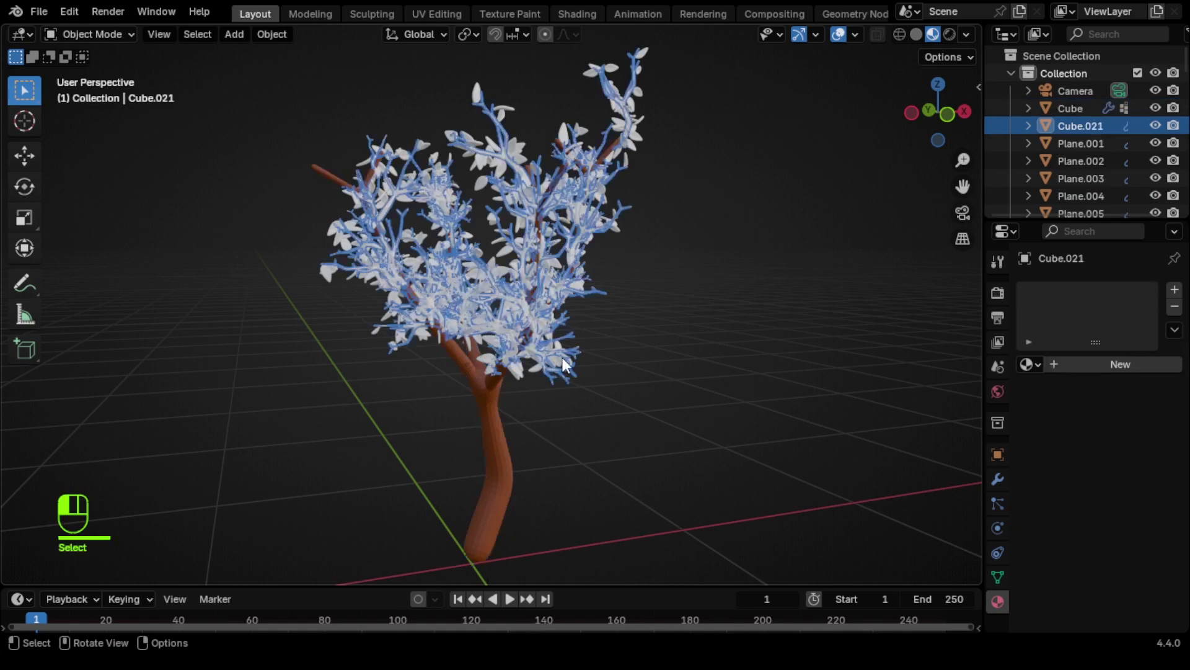
scroll(561, 366, "up", 4)
left_click(476, 412)
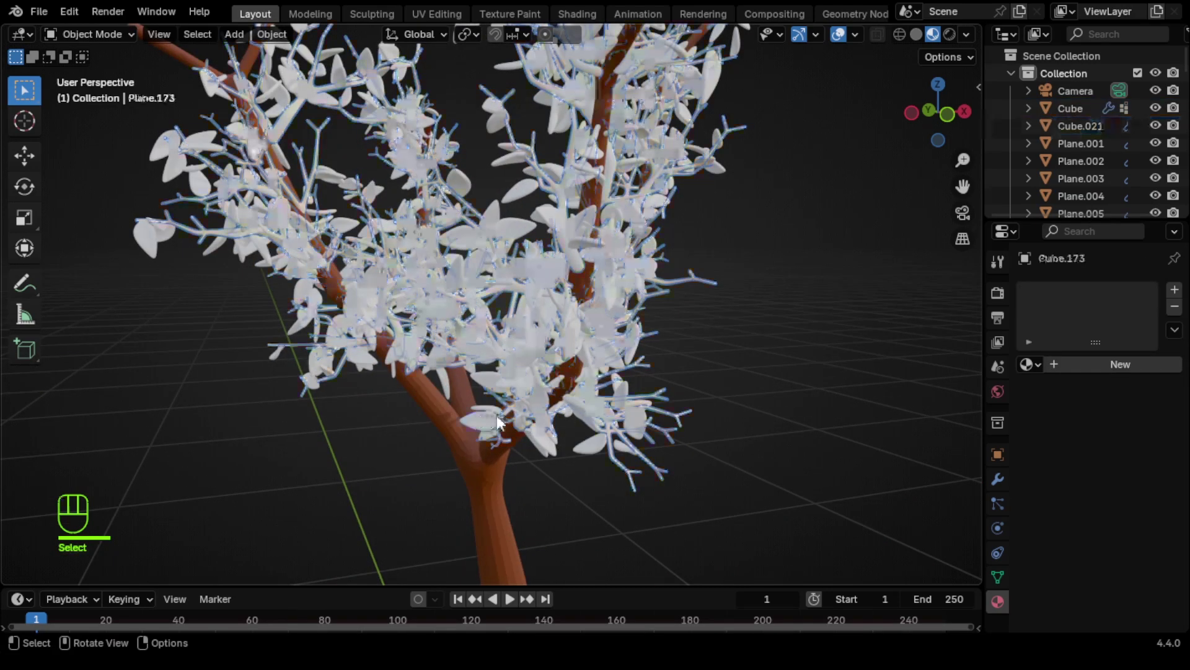
left_click(1066, 363)
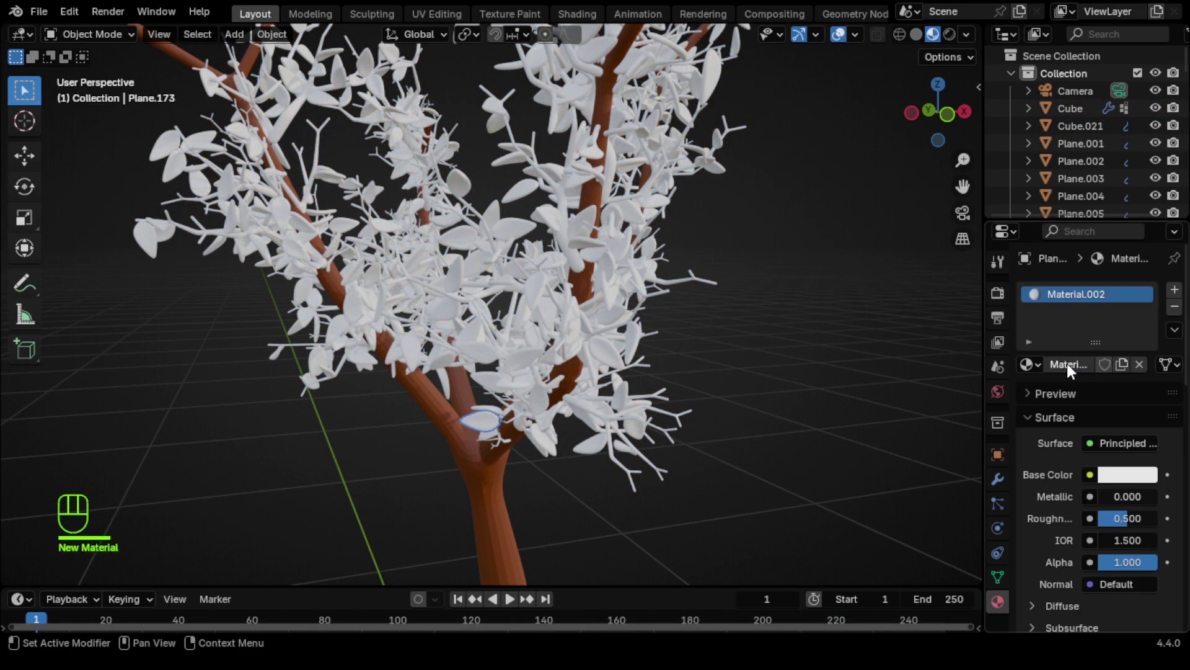
left_click(1134, 475)
left_click_drag(1062, 255, 993, 255)
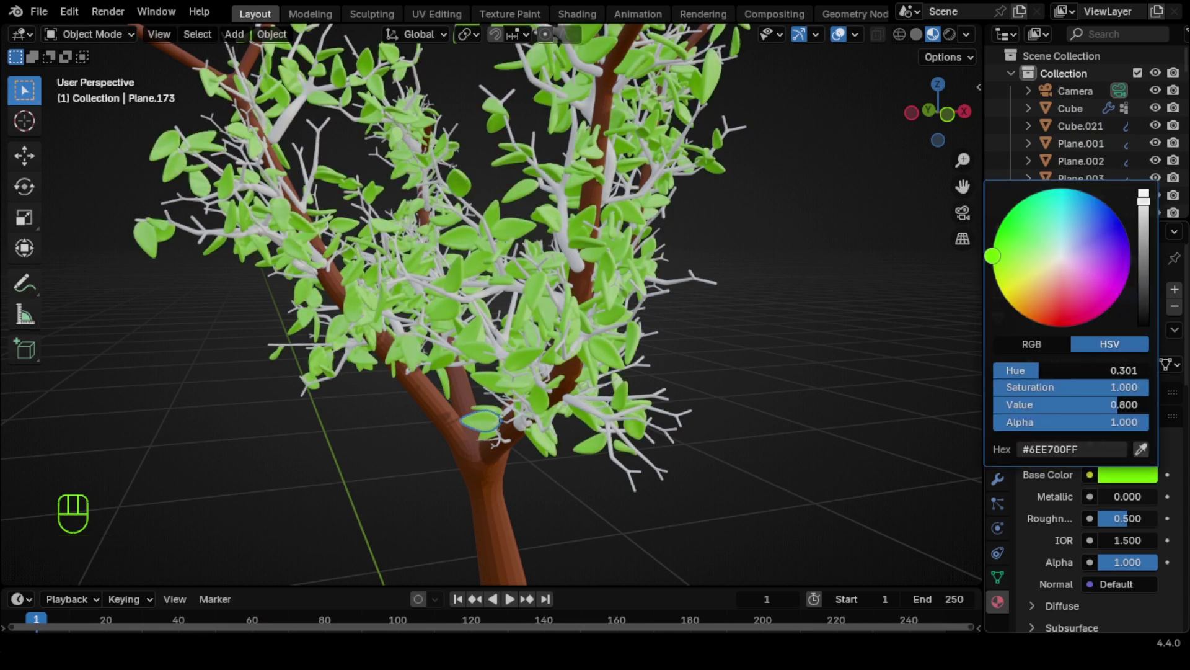
left_click_drag(1144, 202, 1144, 256)
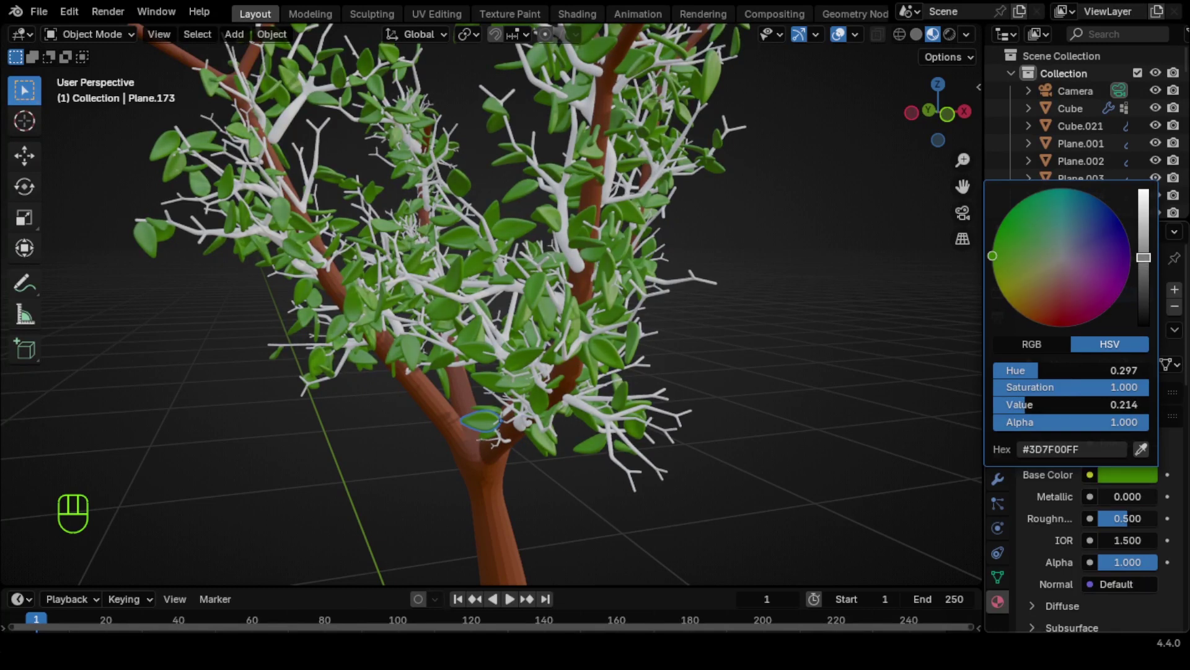
Assign the trunk's brown Material.001 to the small branches Cube.021 and inspect the whole tree.
left_click(566, 205)
left_click(1027, 364)
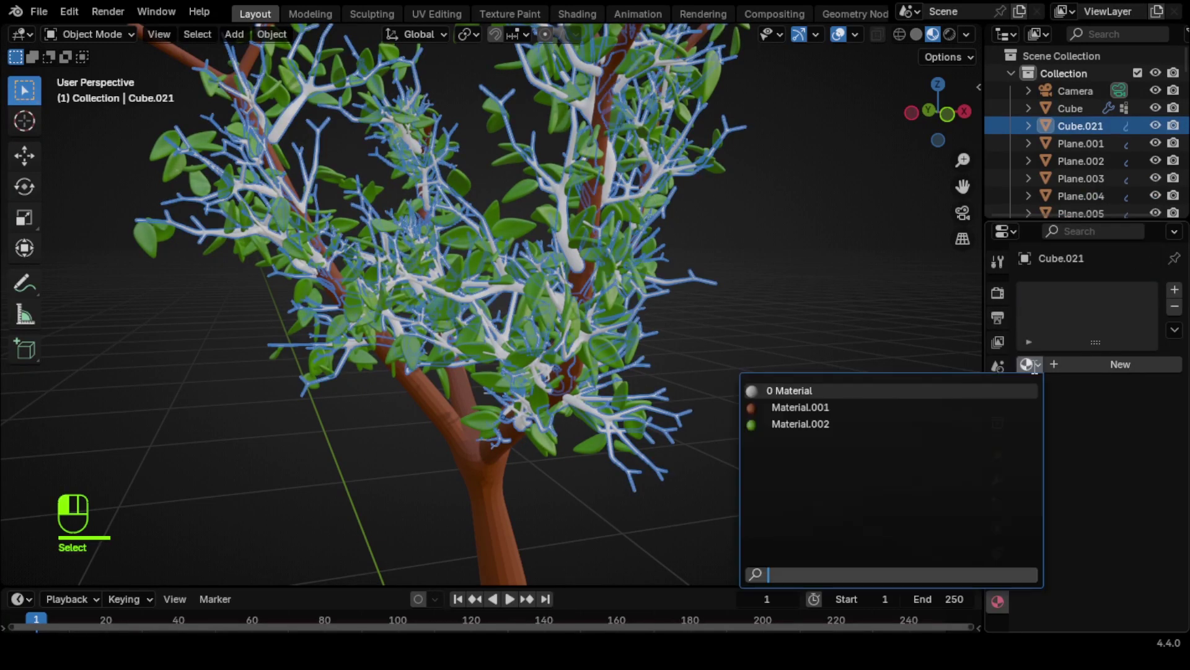
left_click(861, 408)
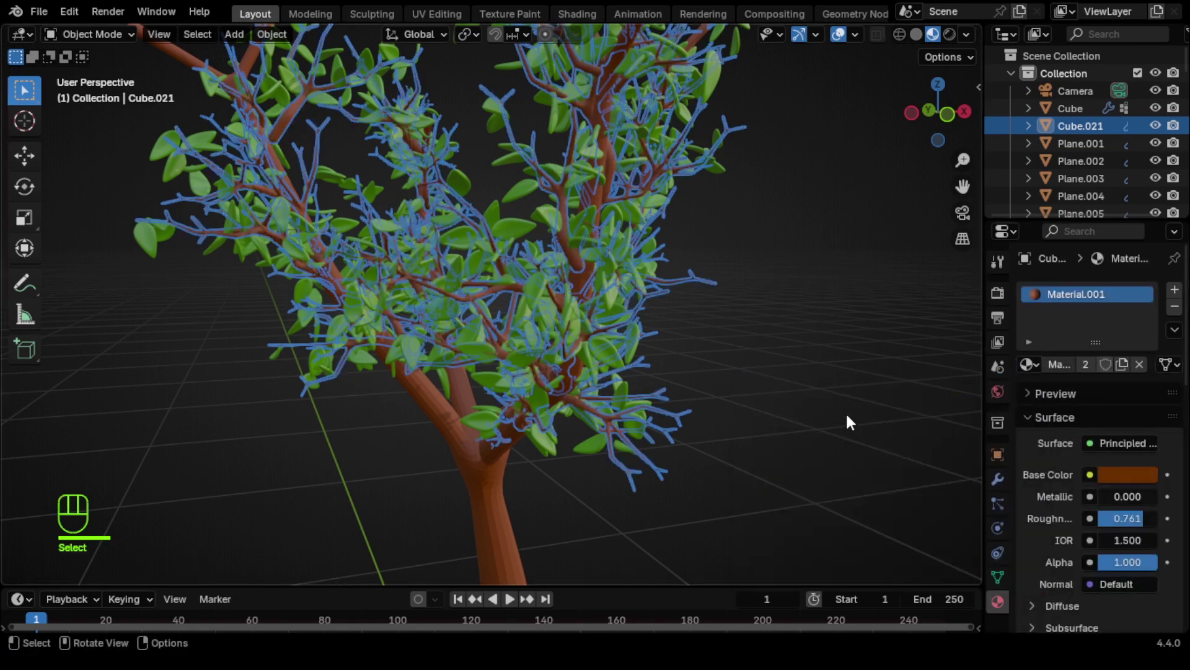
middle_click_drag(858, 389, 685, 404)
left_click(713, 384)
scroll(686, 404, "down", 3)
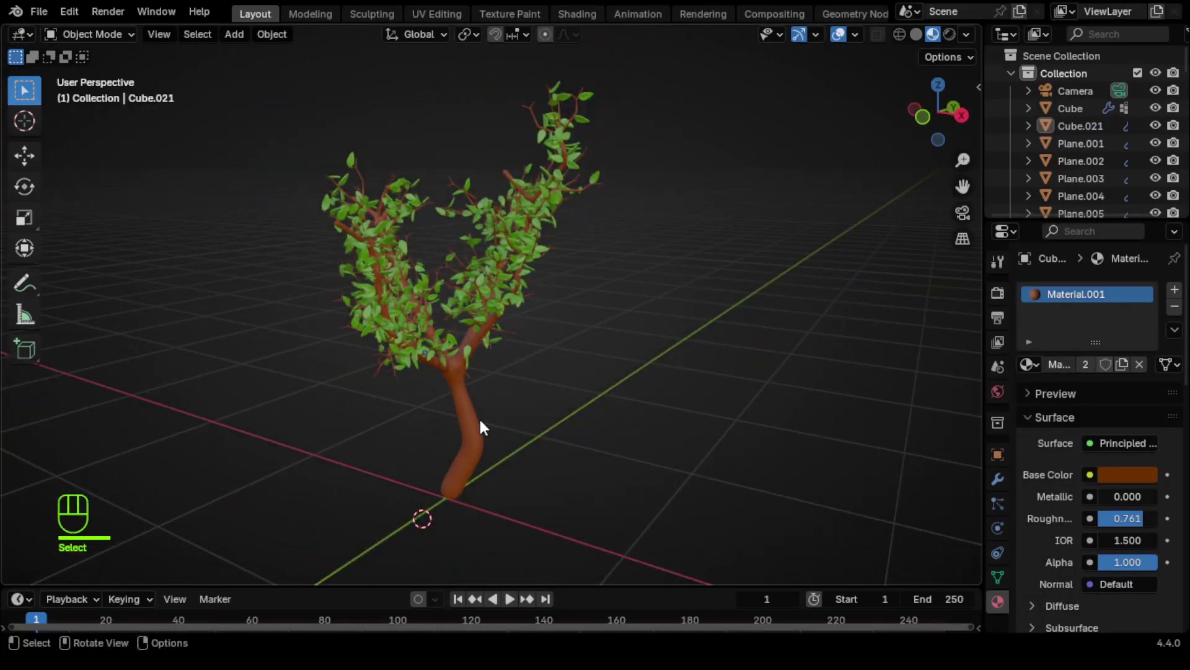
middle_click_drag(482, 427, 452, 430)
scroll(490, 433, "up", 1)
scroll(464, 424, "down", 1)
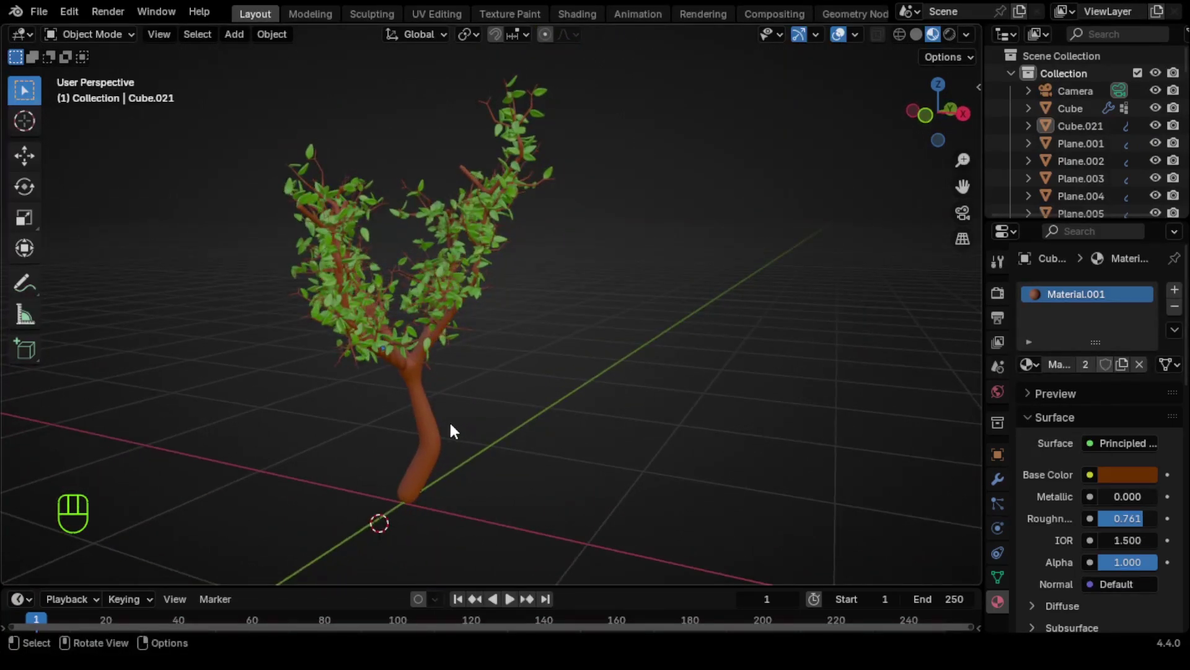